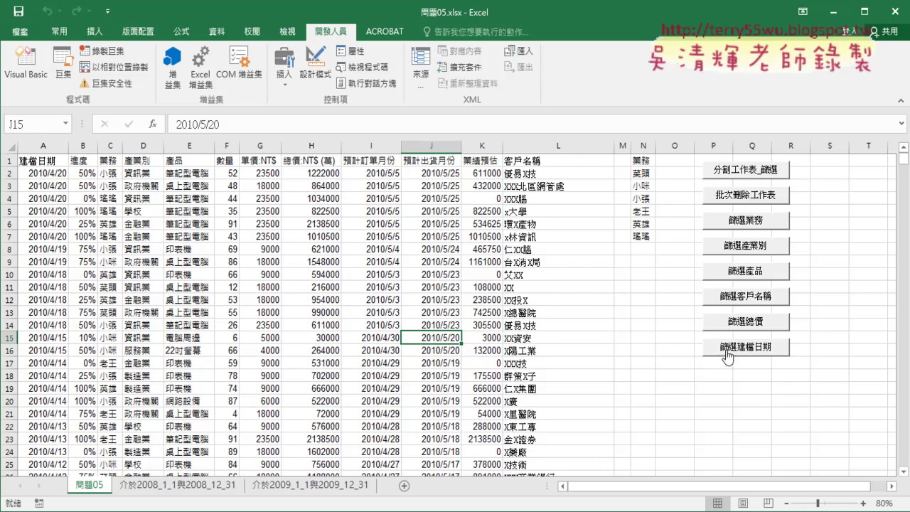
# Step: Delete the 介於2009_1_1與2009_12_31 worksheet after viewing it, confirming the permanent deletion
pyautogui.click(330, 488)
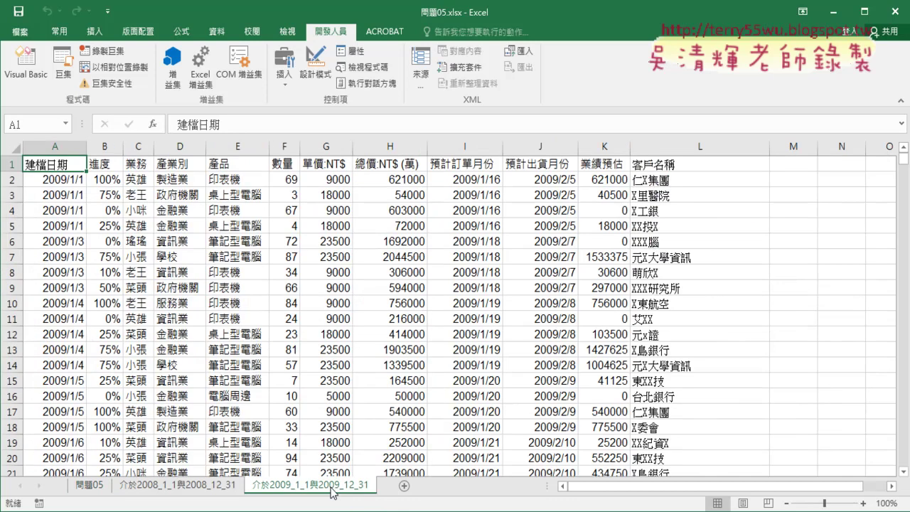
pyautogui.click(64, 149)
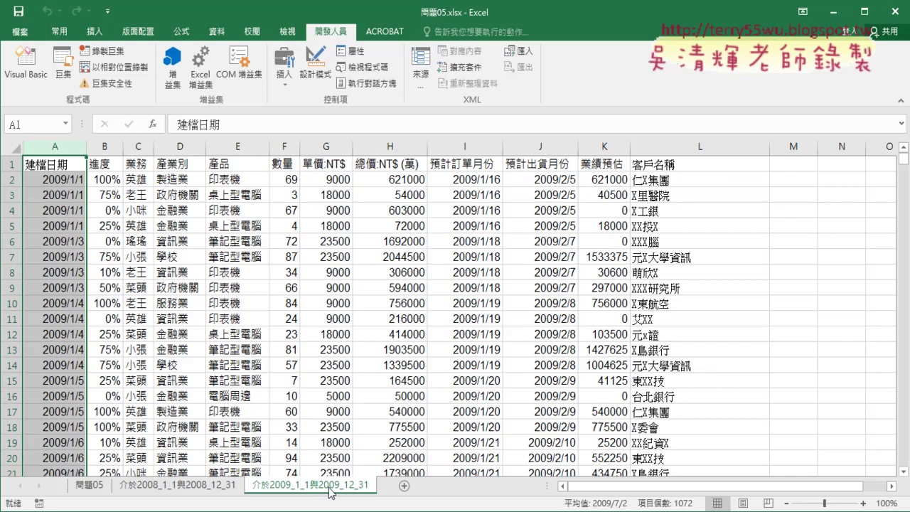
pyautogui.rightClick(367, 497)
pyautogui.click(414, 333)
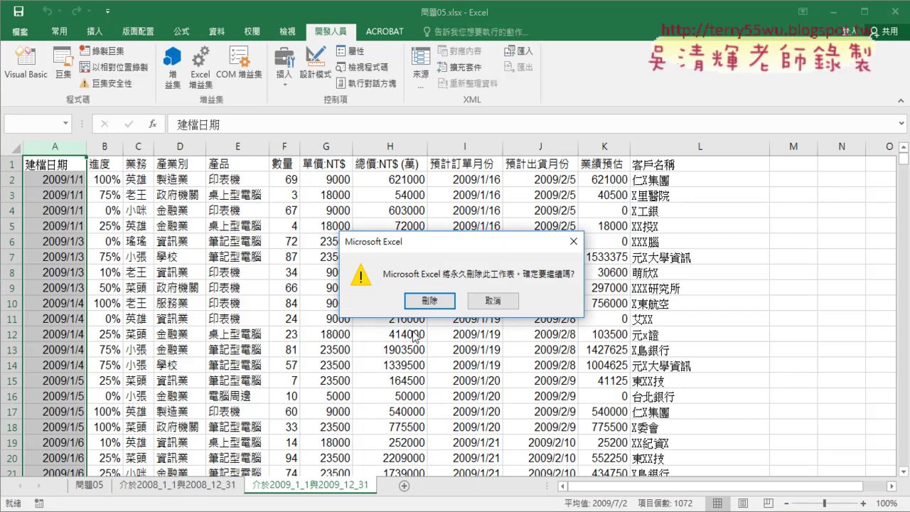
pyautogui.click(426, 302)
pyautogui.click(90, 485)
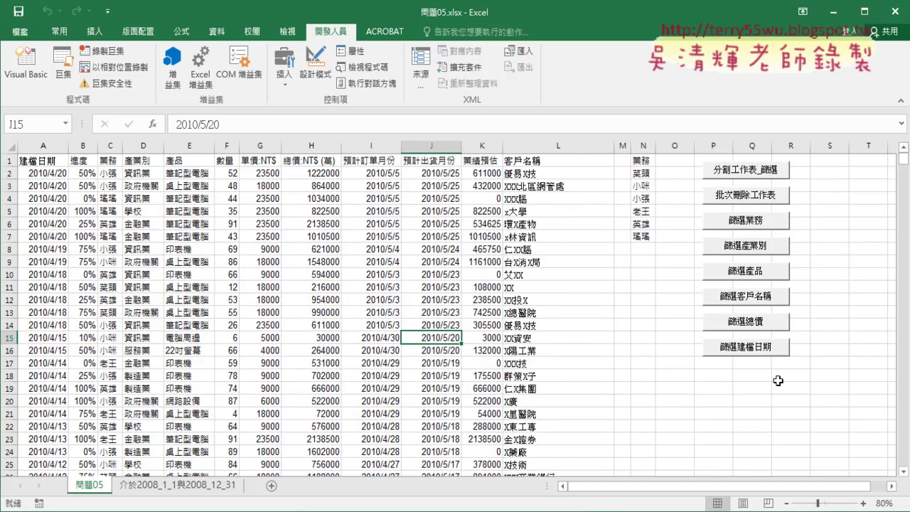
pyautogui.click(755, 349)
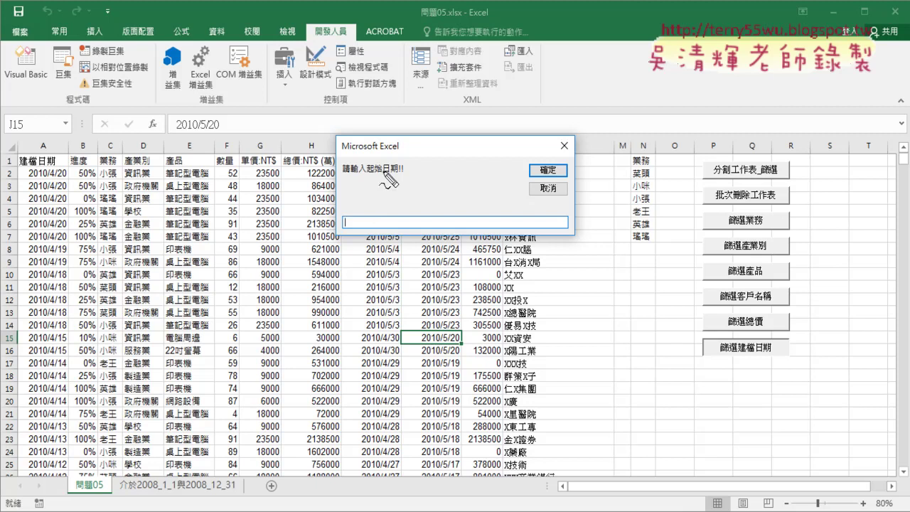
# Step: Make several drag strokes over the screen around the date prompt, then press Escape
pyautogui.moveTo(403, 171); pyautogui.dragTo(383, 172)
pyautogui.moveTo(456, 90); pyautogui.dragTo(453, 130)
pyautogui.moveTo(485, 96)
pyautogui.mouseDown()
pyautogui.moveTo(483, 136)
pyautogui.moveTo(505, 91)
pyautogui.moveTo(538, 90)
pyautogui.moveTo(528, 151)
pyautogui.mouseUp()
pyautogui.moveTo(565, 91); pyautogui.dragTo(564, 122)
pyautogui.moveTo(623, 61); pyautogui.dragTo(574, 162)
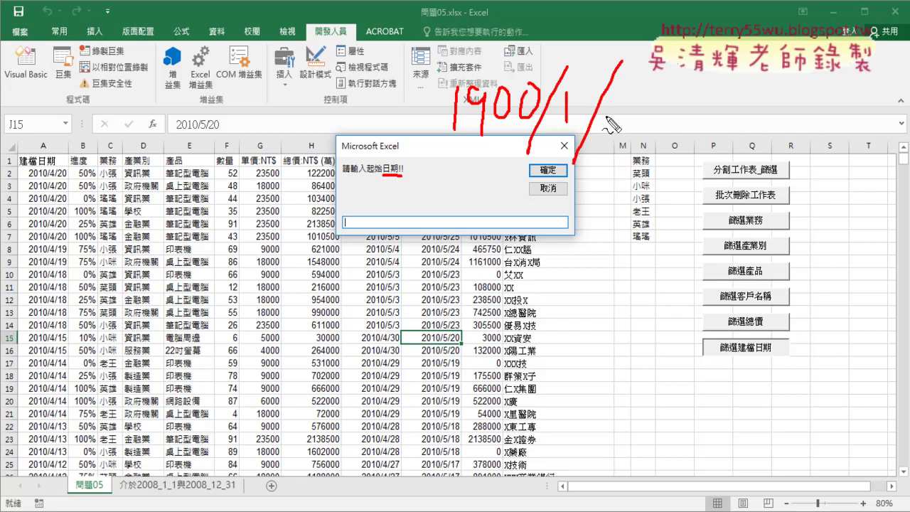
pyautogui.moveTo(628, 80); pyautogui.dragTo(628, 112)
pyautogui.moveTo(651, 141); pyautogui.dragTo(396, 139)
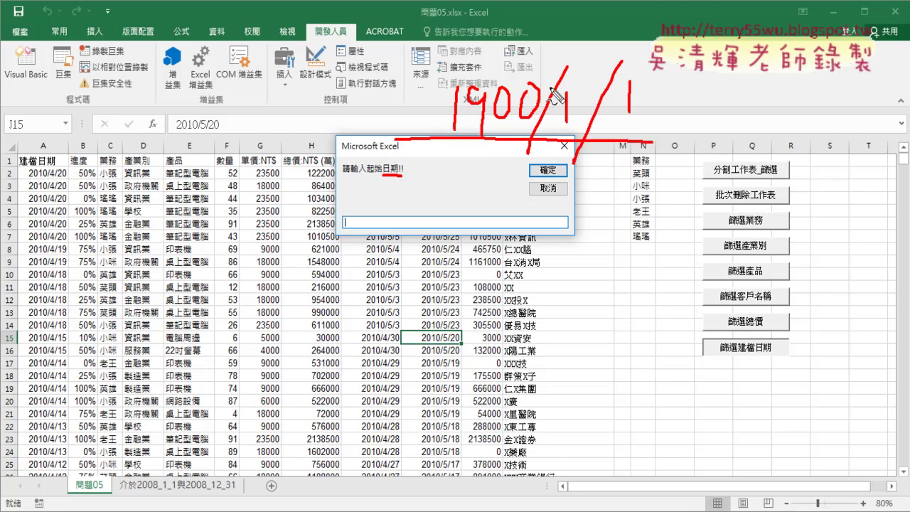
pyautogui.moveTo(658, 93)
pyautogui.mouseDown()
pyautogui.moveTo(731, 91)
pyautogui.moveTo(717, 106)
pyautogui.mouseUp()
pyautogui.moveTo(781, 74); pyautogui.dragTo(780, 122)
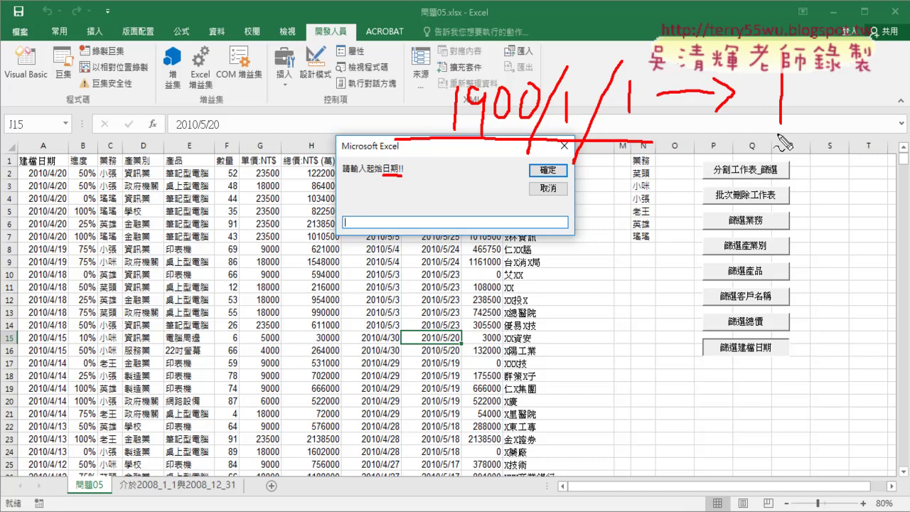
pyautogui.press('Escape')
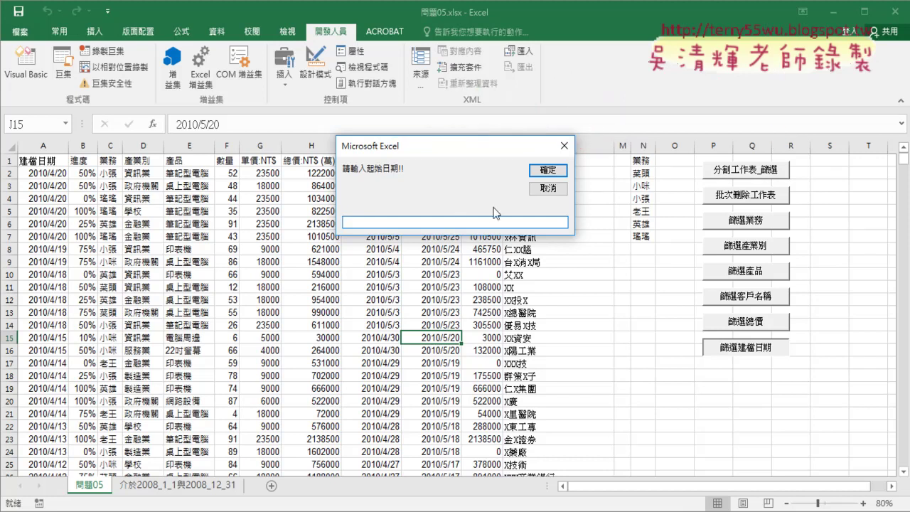
# Step: Enter start date 2009/1/1 and end date 2009/12/31 to run the filter
pyautogui.write('2009')
pyautogui.write('/1')
pyautogui.write('/1')
pyautogui.press('Return')
pyautogui.write('2009/1')
pyautogui.write('2/31')
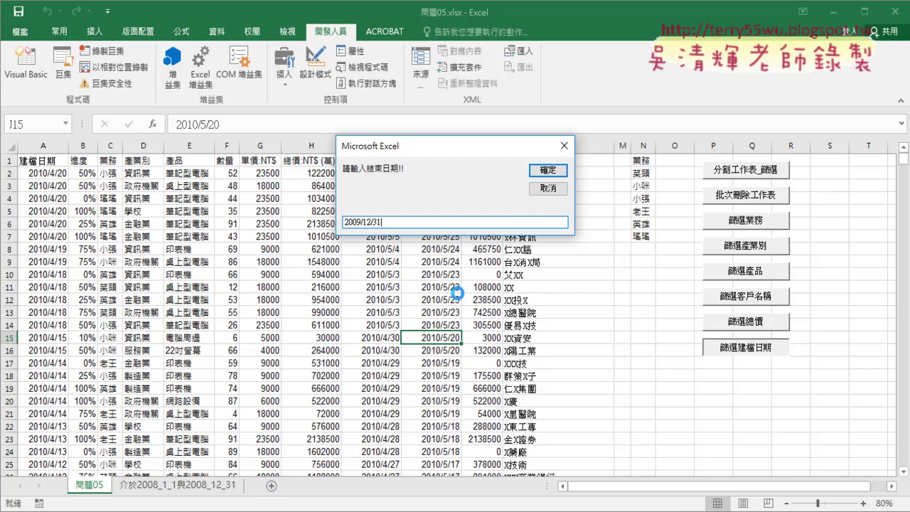
pyautogui.click(546, 175)
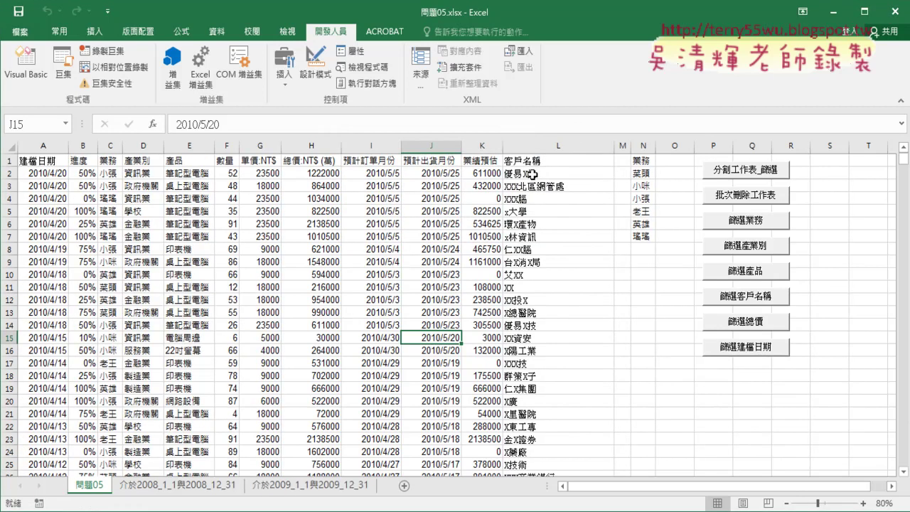
# Step: Sort the 2009 sheet's whole table by creation date ascending, then descending to list newest first
pyautogui.click(308, 489)
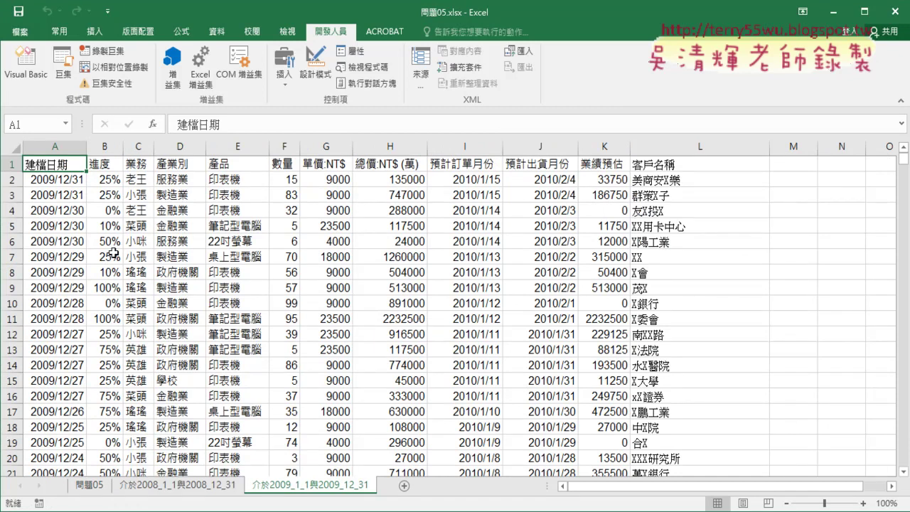
pyautogui.click(58, 147)
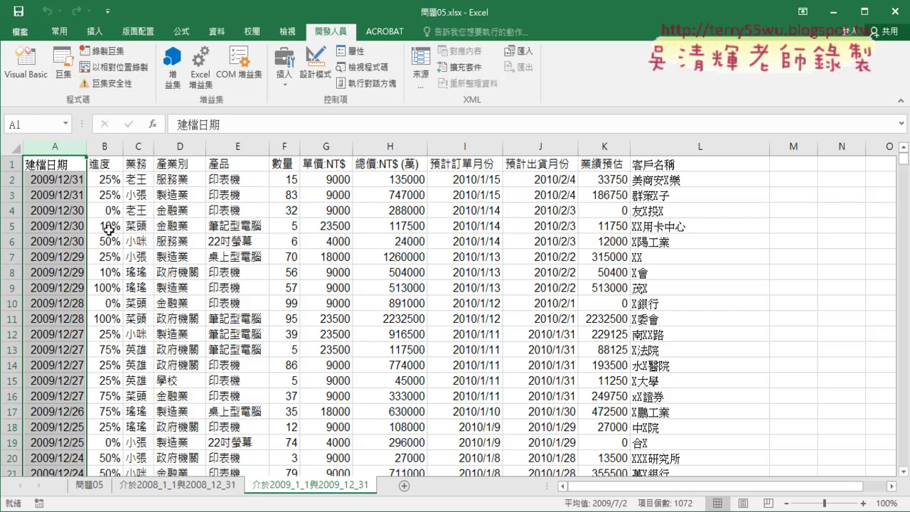
pyautogui.click(216, 32)
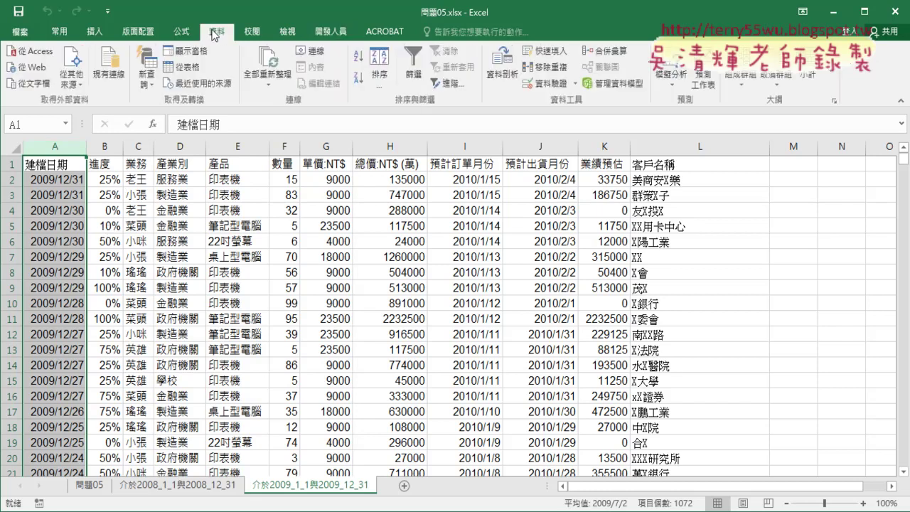
pyautogui.click(360, 61)
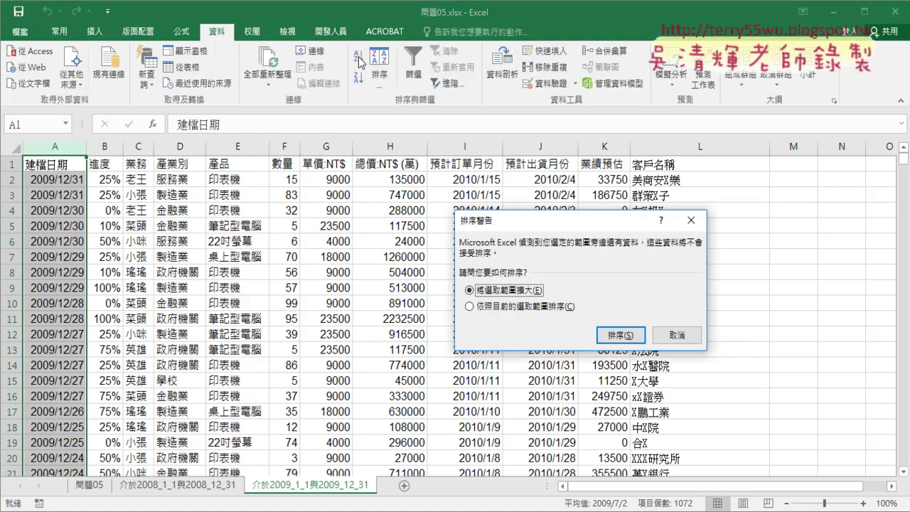
pyautogui.click(616, 337)
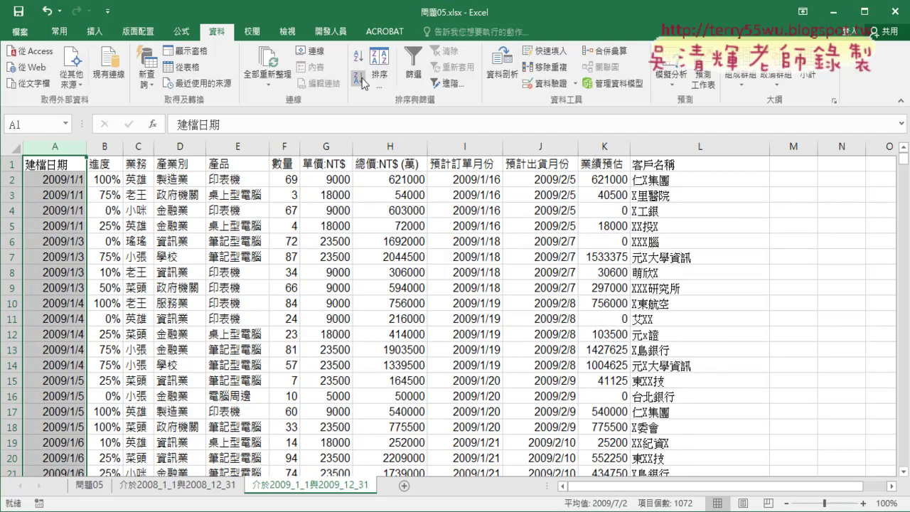
pyautogui.click(363, 82)
pyautogui.click(617, 339)
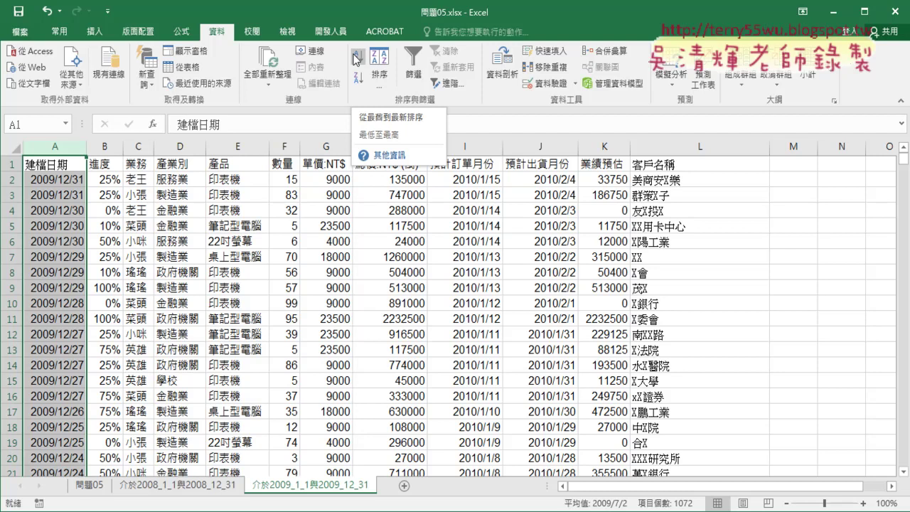
# Step: Clear the selection on the 2009 sheet back to cell A1
pyautogui.click(54, 164)
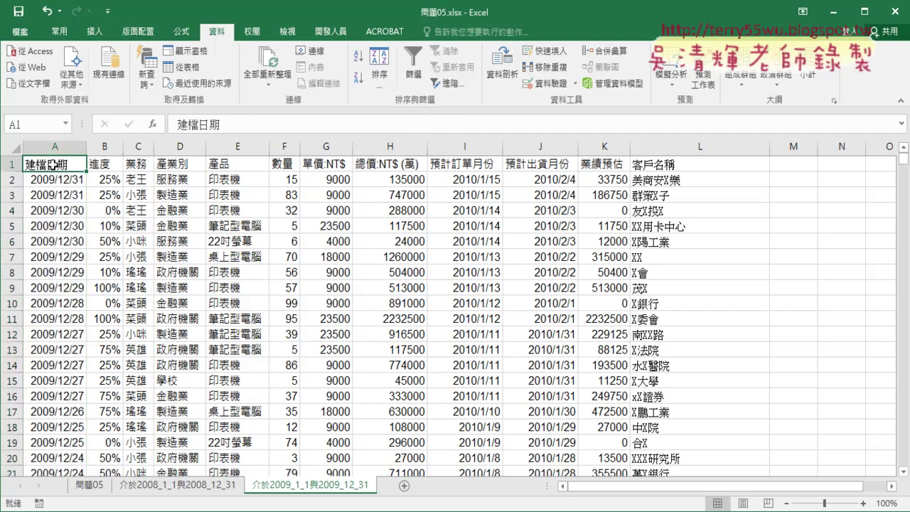
pyautogui.moveTo(54, 164); pyautogui.dragTo(495, 384)
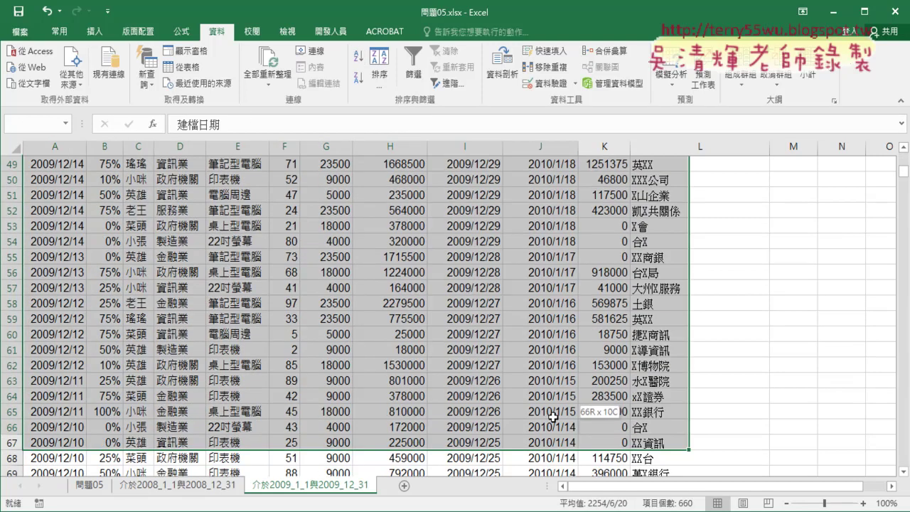
pyautogui.scroll(3, 427, 320)
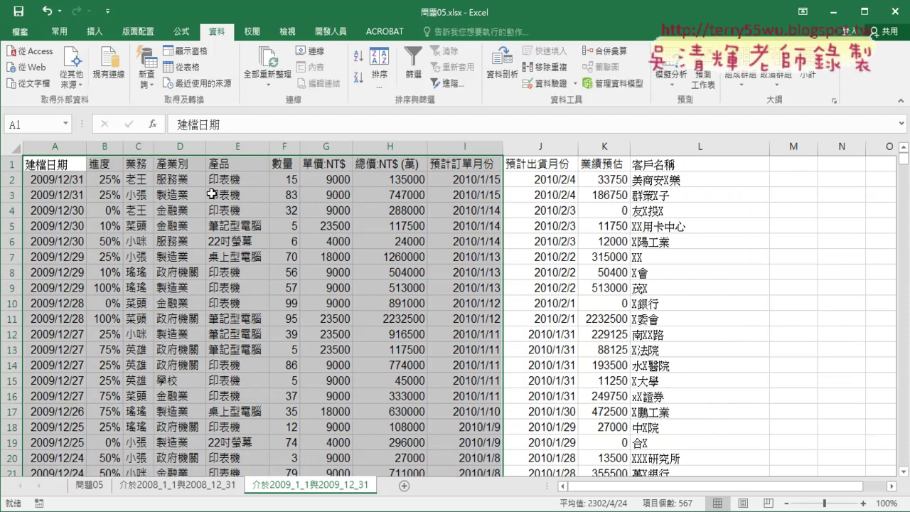
pyautogui.click(76, 165)
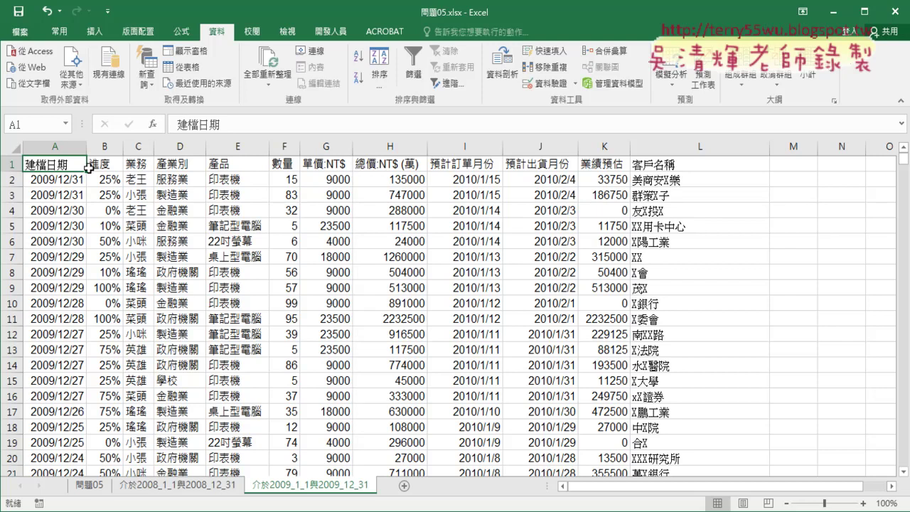
# Step: On 問題05, open the 篩選建檔日期 button's assigned macro code in the VBA editor
pyautogui.click(94, 489)
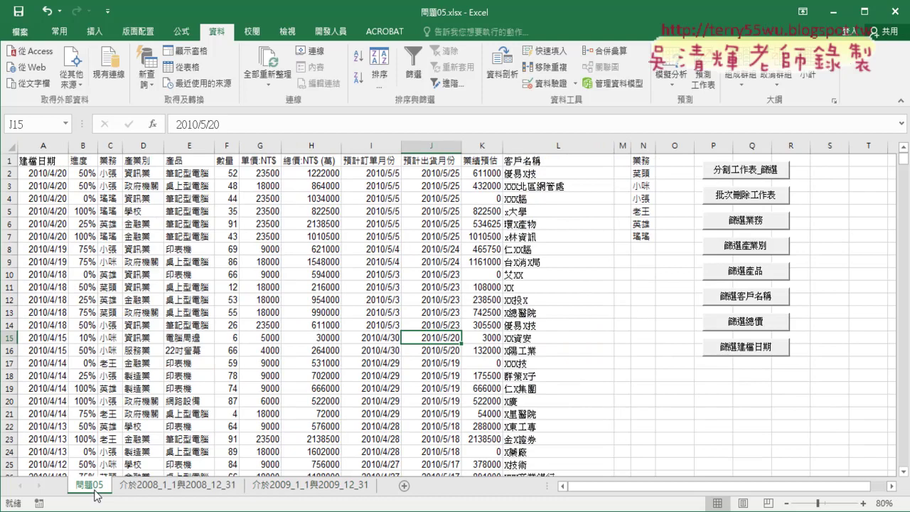
pyautogui.rightClick(741, 353)
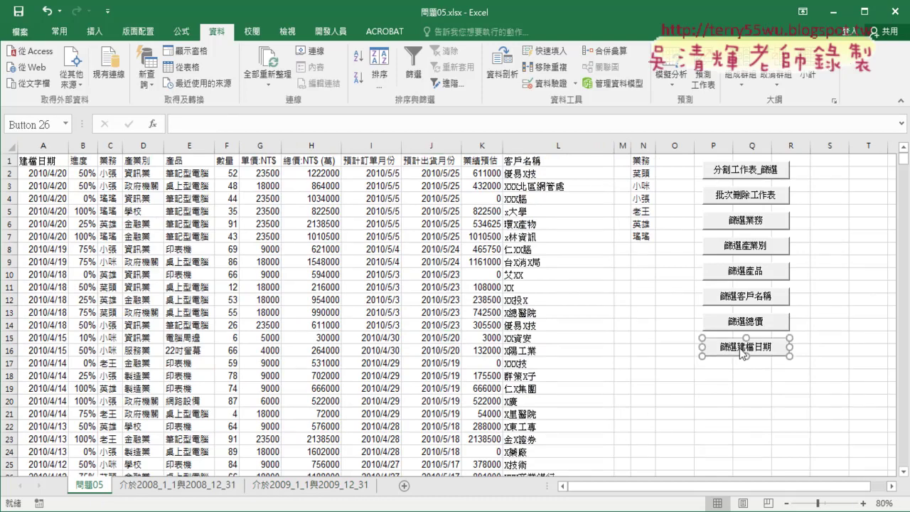
pyautogui.click(775, 456)
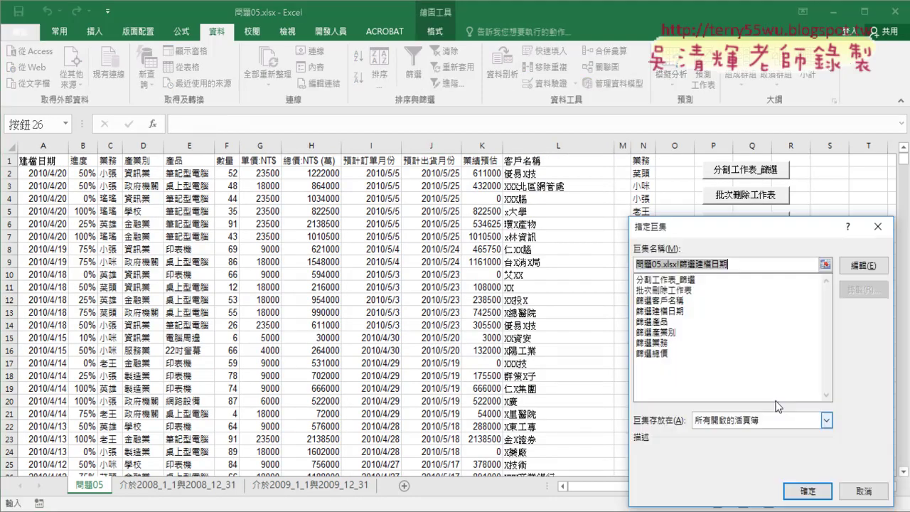
pyautogui.click(863, 265)
pyautogui.scroll(6, 422, 267)
# Step: Review the macro code, highlight 建檔日期 in its name, and switch to the 程式碼 document
pyautogui.scroll(4, 422, 267)
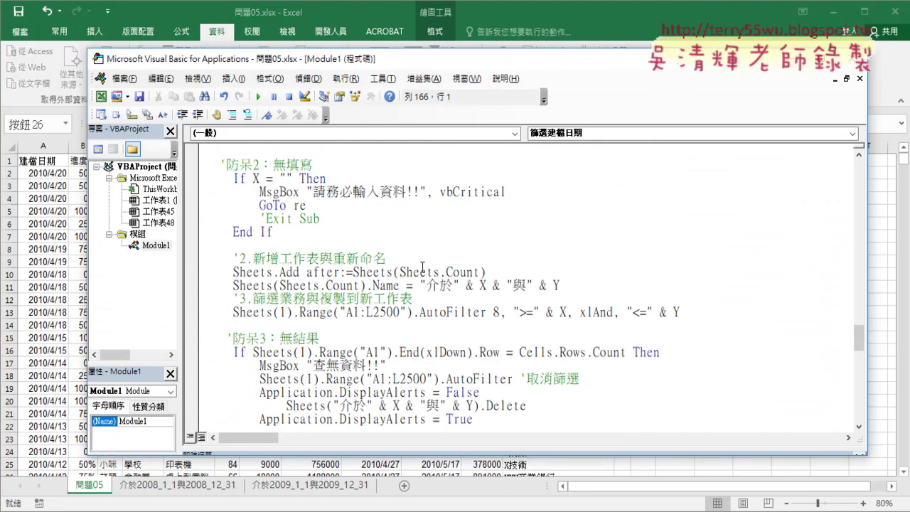
pyautogui.scroll(6, 423, 268)
pyautogui.scroll(2, 422, 267)
pyautogui.scroll(-2, 422, 268)
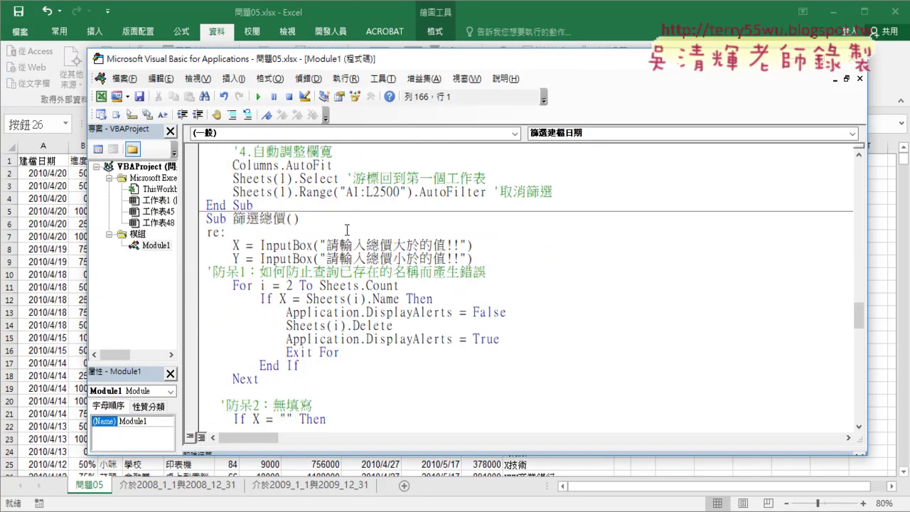
pyautogui.scroll(-7, 377, 238)
pyautogui.scroll(-5, 381, 261)
pyautogui.scroll(-5, 381, 260)
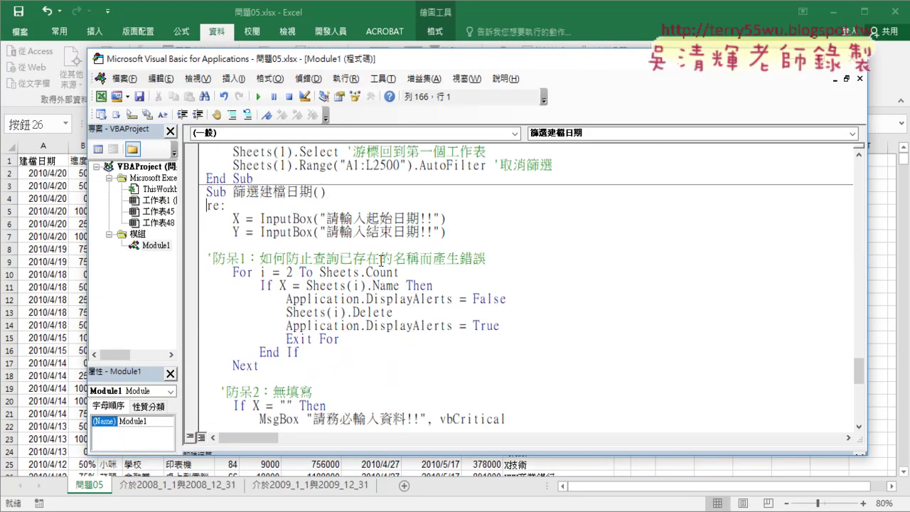
pyautogui.scroll(3, 381, 260)
pyautogui.scroll(-1, 381, 261)
pyautogui.moveTo(259, 192); pyautogui.dragTo(313, 193)
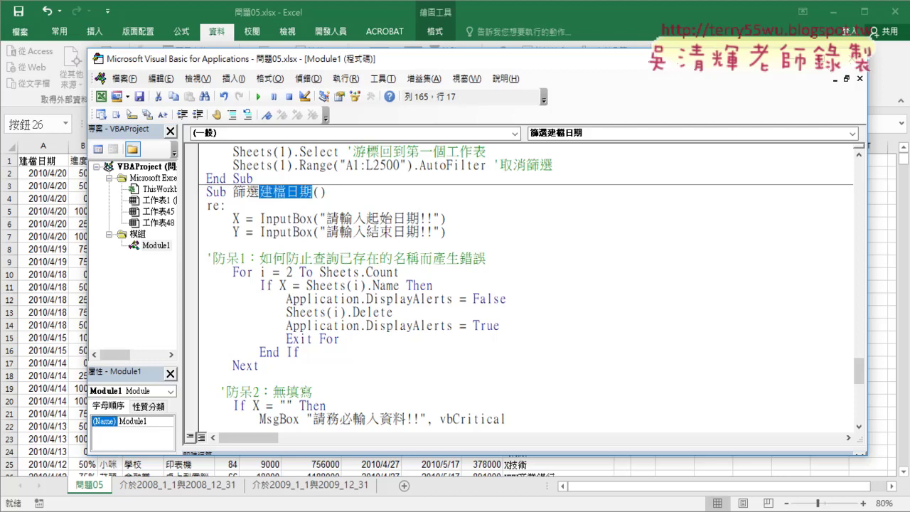
pyautogui.click(142, 490)
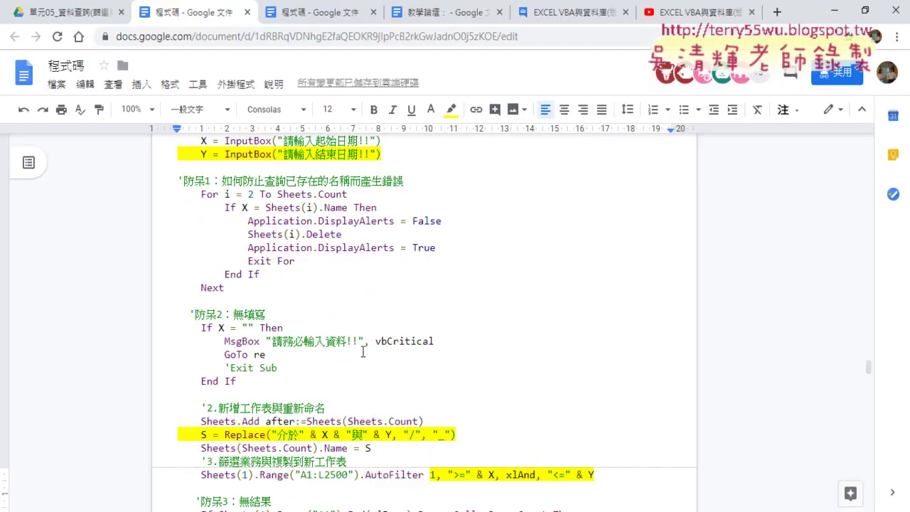
# Step: Highlight the start/end date InputBox prompts and the Replace sheet-name expression, then return to VBA
pyautogui.scroll(2, 363, 352)
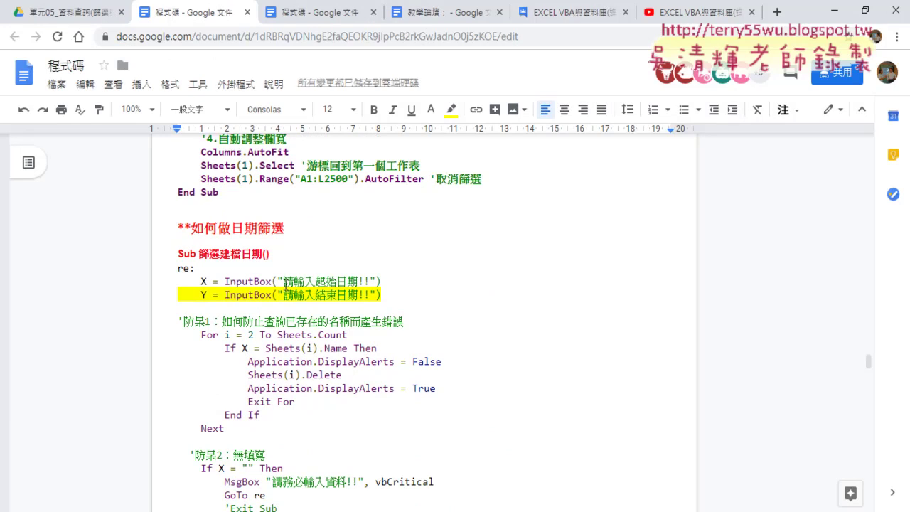
pyautogui.moveTo(284, 282); pyautogui.dragTo(371, 281)
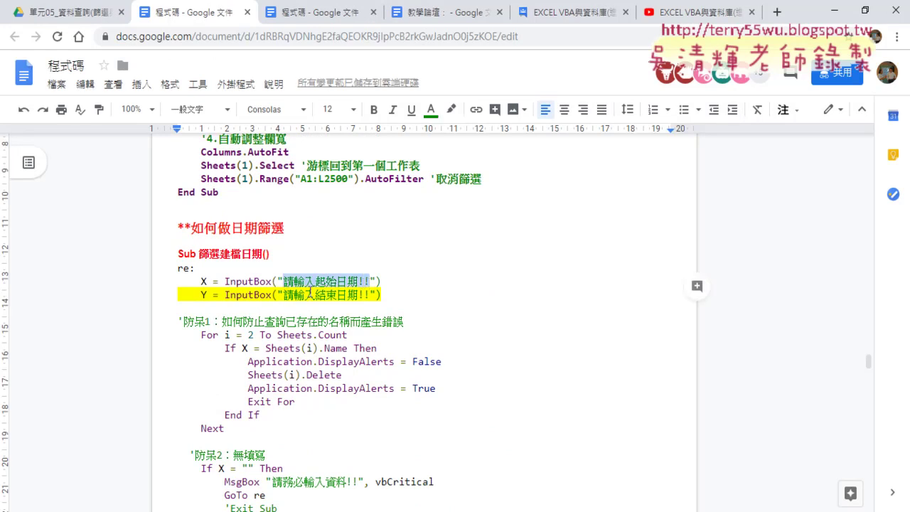
pyautogui.moveTo(284, 294); pyautogui.dragTo(370, 294)
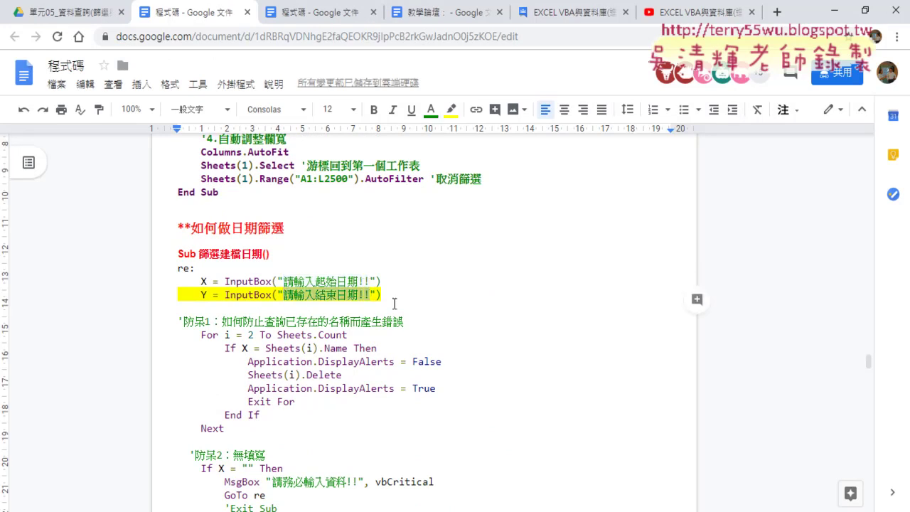
pyautogui.scroll(-3, 395, 304)
pyautogui.scroll(-2, 394, 303)
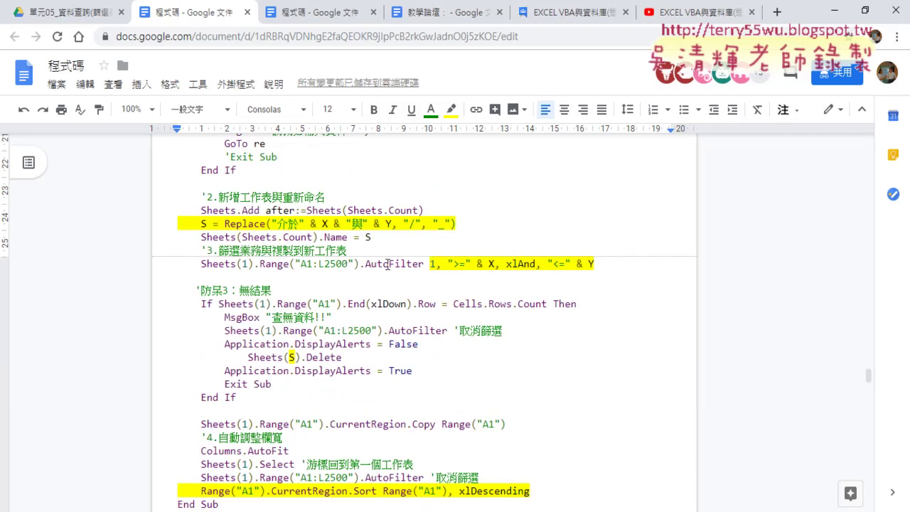
pyautogui.moveTo(457, 224); pyautogui.dragTo(338, 227)
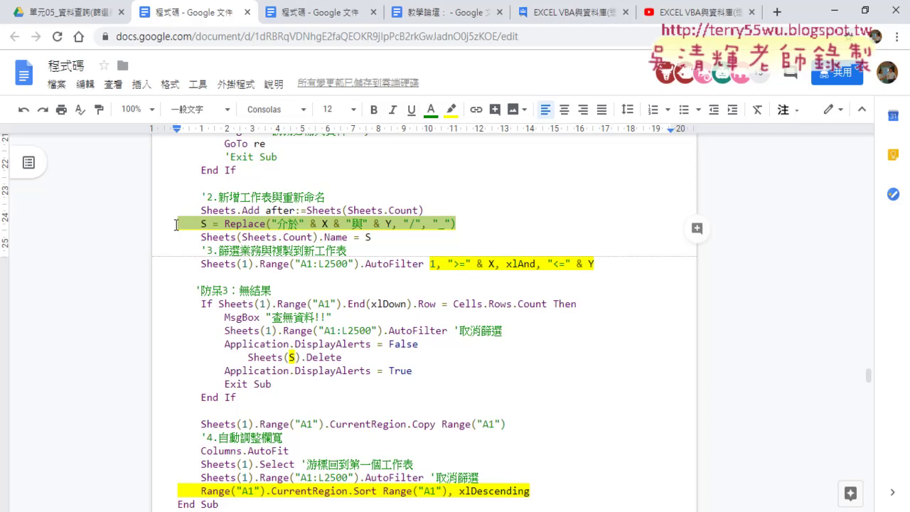
pyautogui.click(180, 508)
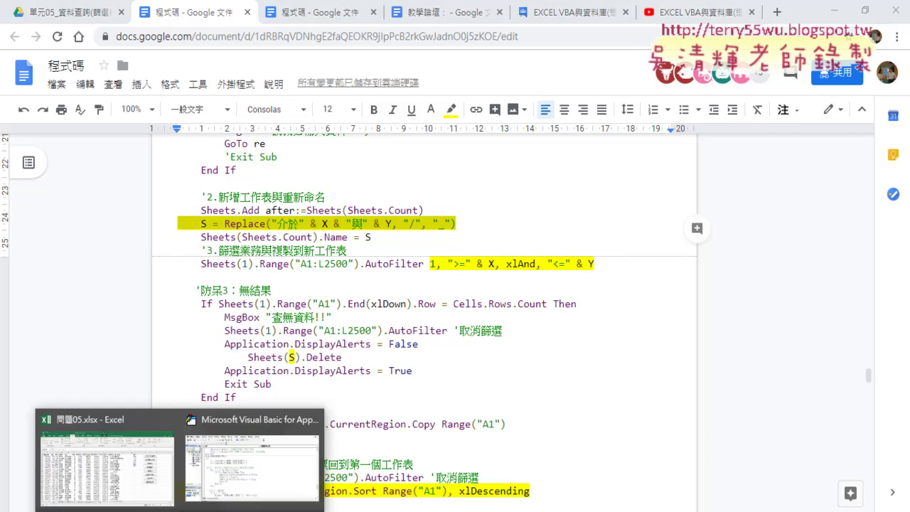
pyautogui.click(230, 479)
pyautogui.scroll(-1, 385, 317)
pyautogui.scroll(-4, 385, 317)
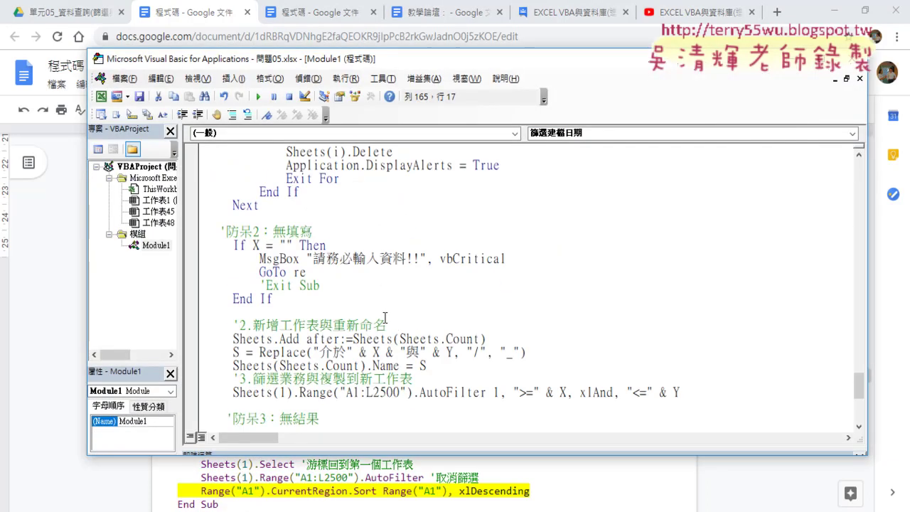
pyautogui.moveTo(530, 352); pyautogui.dragTo(192, 350)
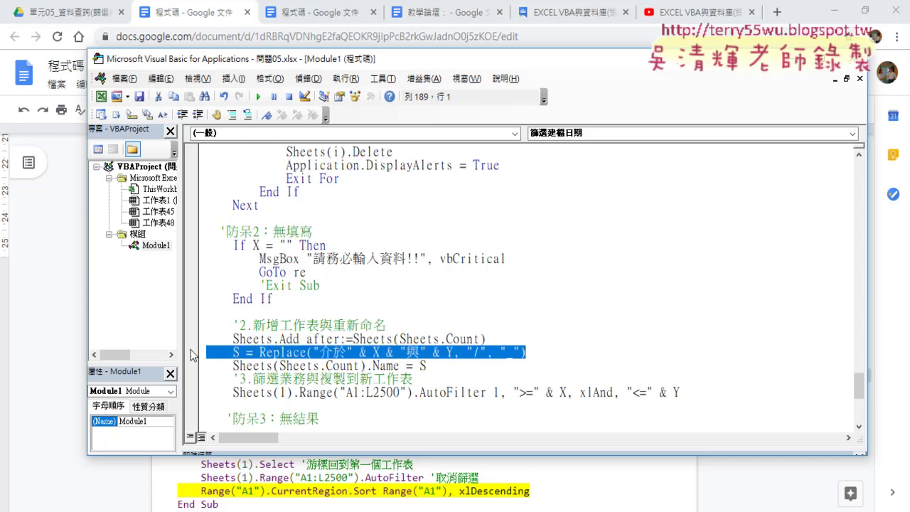
pyautogui.click(494, 356)
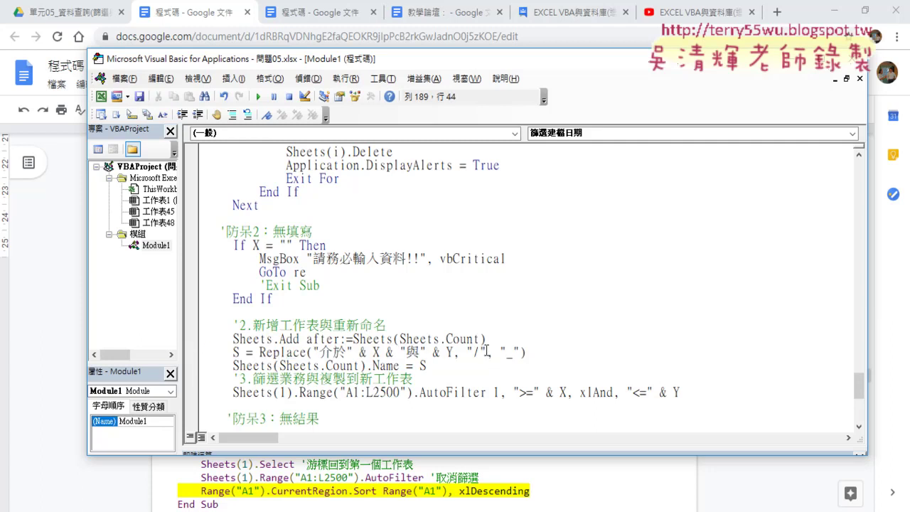
pyautogui.moveTo(480, 353); pyautogui.dragTo(472, 352)
pyautogui.doubleClick(509, 352)
pyautogui.click(514, 352)
pyautogui.moveTo(260, 351); pyautogui.dragTo(306, 352)
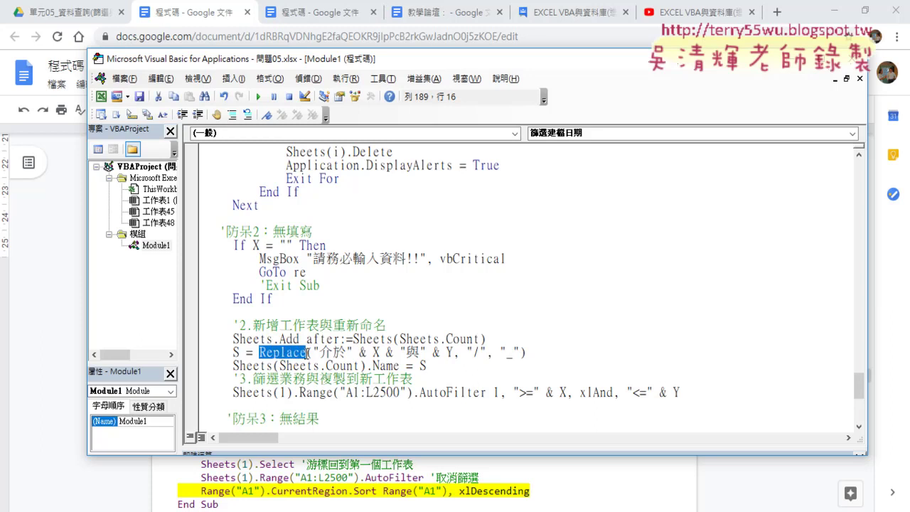
# Step: Insert vba. before Replace on the S = line, then select the 介於/X/與/Y concatenation
pyautogui.click(261, 351)
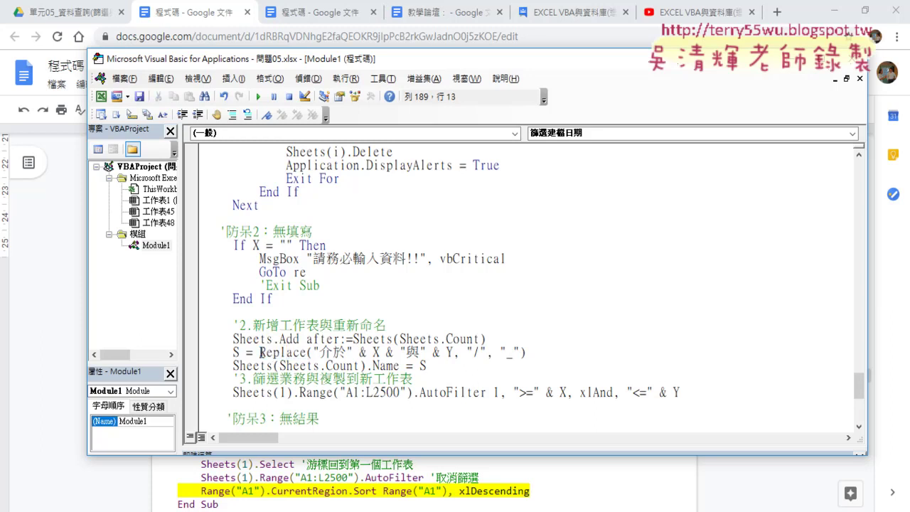
pyautogui.write('vb')
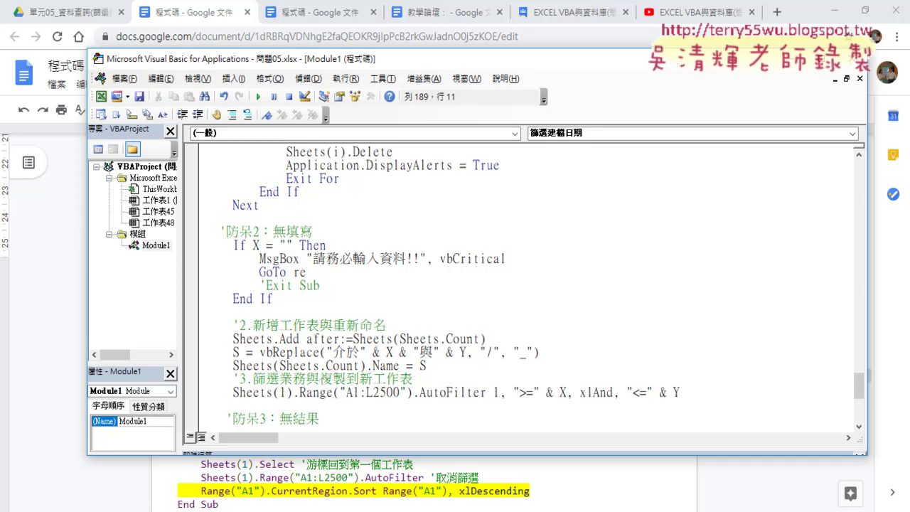
pyautogui.write('a.')
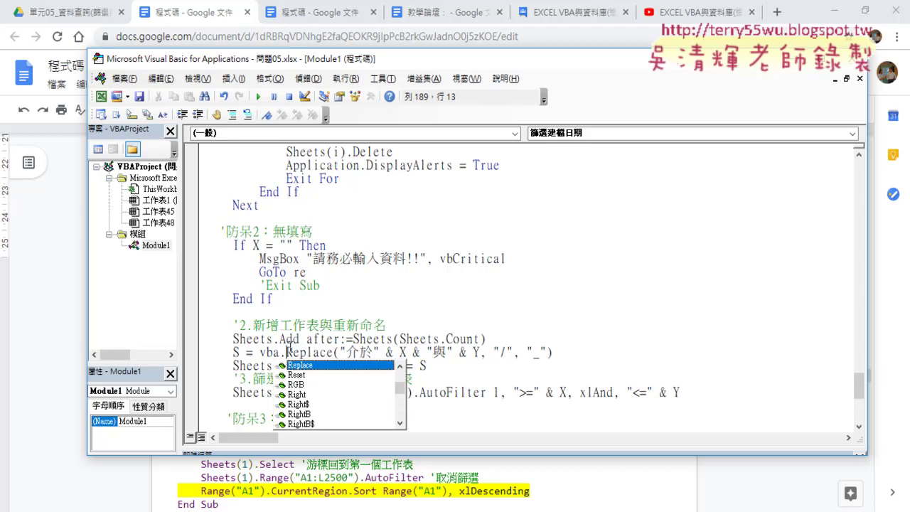
pyautogui.moveTo(340, 352)
pyautogui.mouseDown()
pyautogui.moveTo(501, 355)
pyautogui.moveTo(480, 354)
pyautogui.mouseUp()
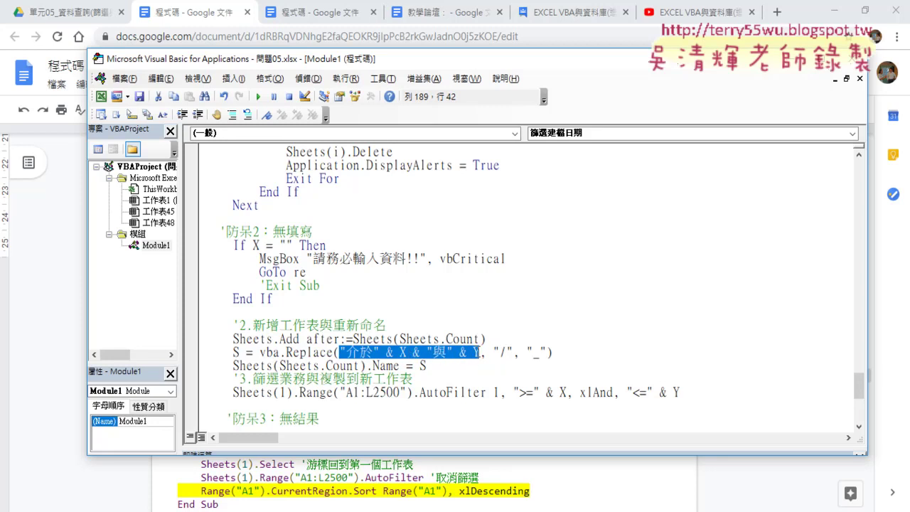
pyautogui.scroll(2, 416, 315)
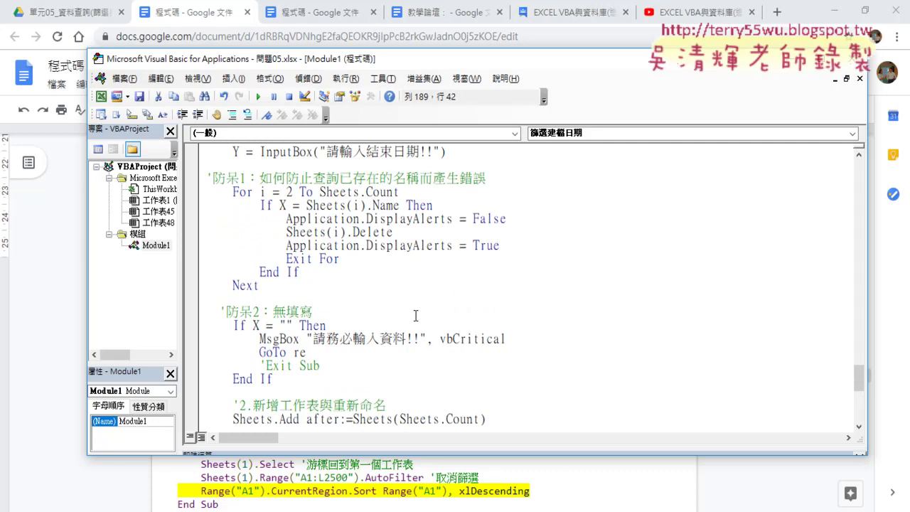
pyautogui.scroll(1, 417, 315)
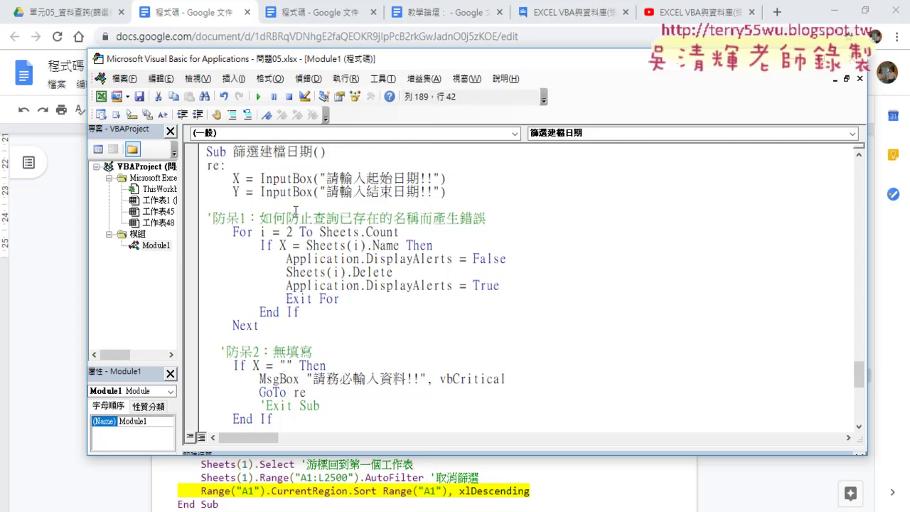
pyautogui.scroll(-2, 331, 252)
pyautogui.scroll(-1, 332, 253)
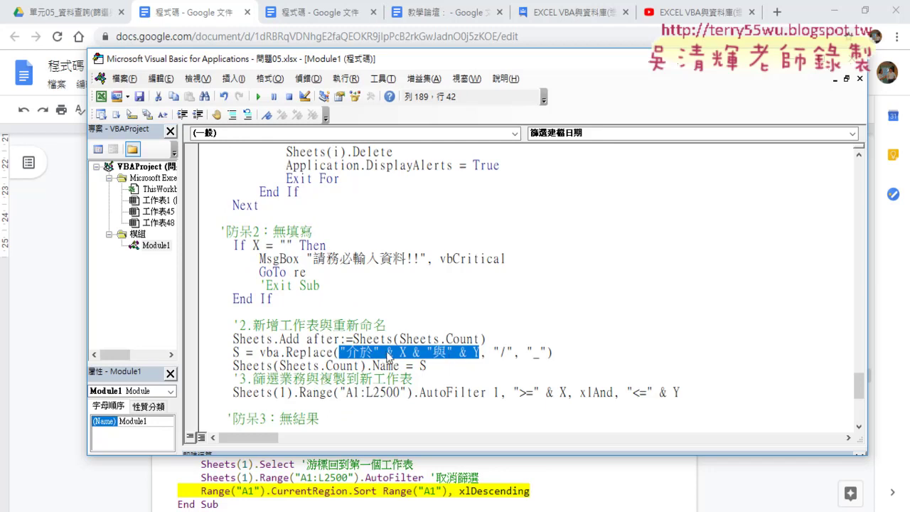
pyautogui.moveTo(492, 352); pyautogui.dragTo(512, 352)
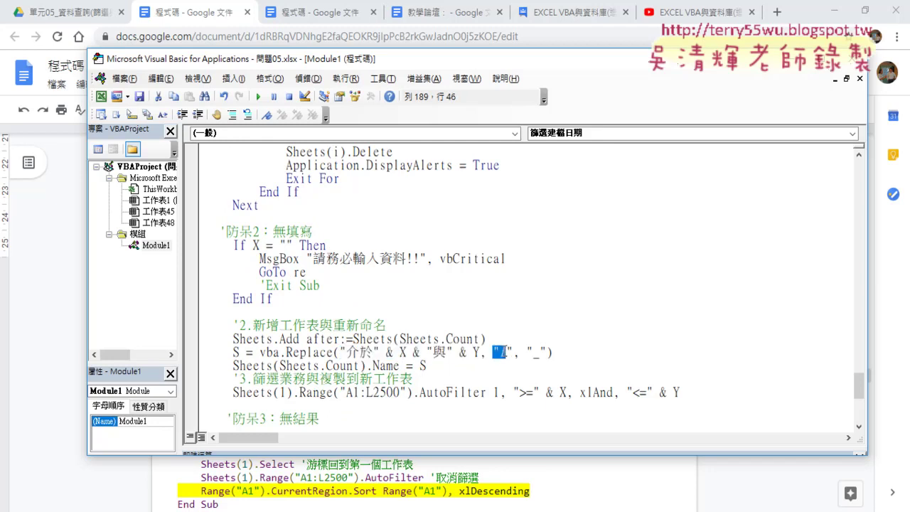
pyautogui.doubleClick(403, 352)
pyautogui.doubleClick(477, 352)
pyautogui.doubleClick(390, 352)
pyautogui.doubleClick(417, 352)
pyautogui.moveTo(513, 352); pyautogui.dragTo(492, 352)
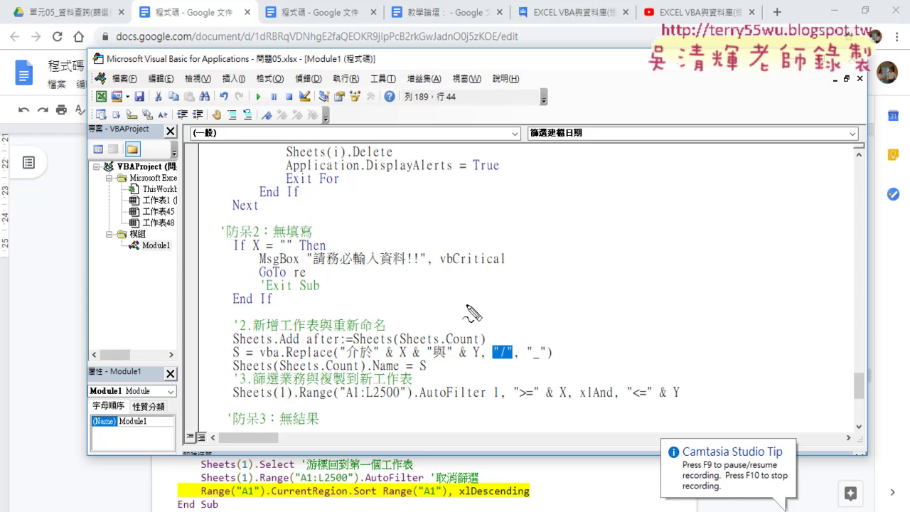
pyautogui.moveTo(379, 292)
pyautogui.mouseDown()
pyautogui.moveTo(393, 303)
pyautogui.moveTo(397, 290)
pyautogui.moveTo(411, 289)
pyautogui.moveTo(434, 311)
pyautogui.mouseUp()
pyautogui.moveTo(448, 287)
pyautogui.mouseDown()
pyautogui.moveTo(452, 311)
pyautogui.moveTo(479, 310)
pyautogui.mouseUp()
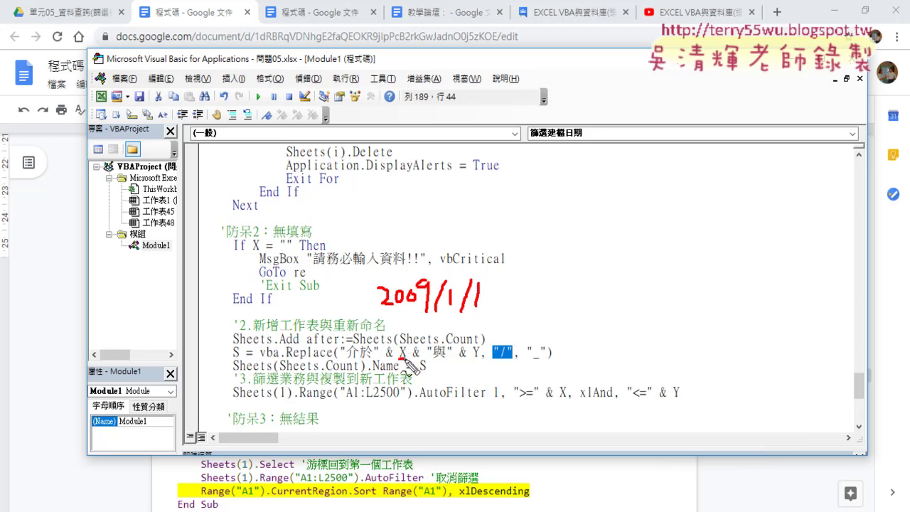
pyautogui.moveTo(386, 360); pyautogui.dragTo(394, 358)
pyautogui.moveTo(398, 360); pyautogui.dragTo(407, 359)
pyautogui.moveTo(364, 277); pyautogui.dragTo(365, 290)
pyautogui.moveTo(371, 277); pyautogui.dragTo(371, 289)
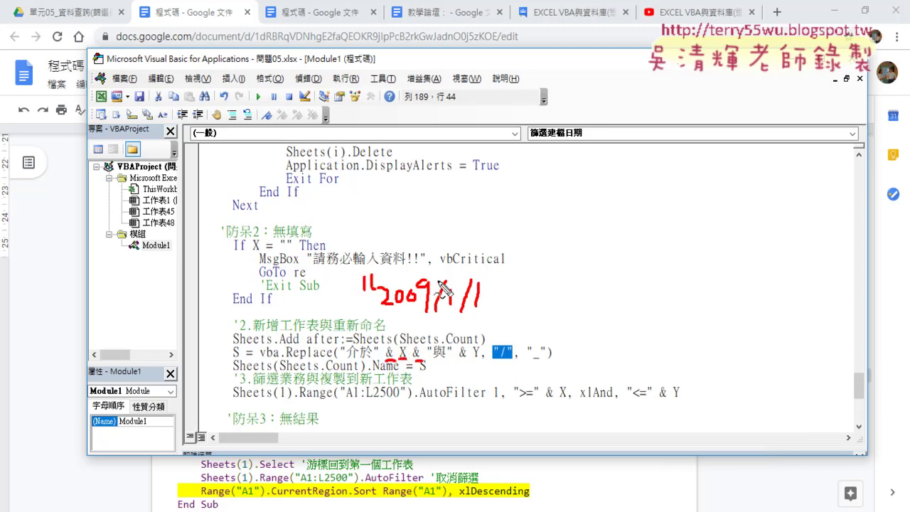
pyautogui.moveTo(489, 269); pyautogui.dragTo(490, 283)
pyautogui.moveTo(502, 265); pyautogui.dragTo(503, 287)
pyautogui.moveTo(427, 310); pyautogui.dragTo(471, 311)
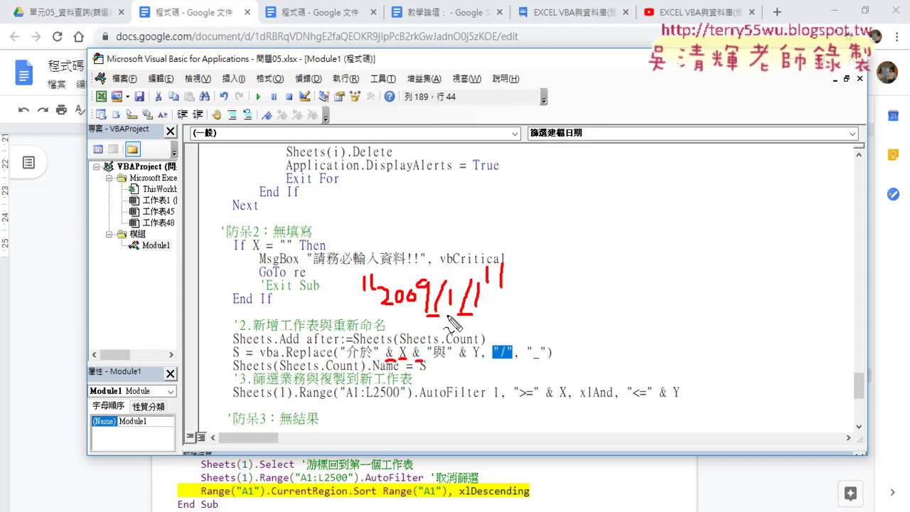
pyautogui.moveTo(529, 364); pyautogui.dragTo(540, 364)
pyautogui.moveTo(501, 340)
pyautogui.mouseDown()
pyautogui.moveTo(529, 331)
pyautogui.moveTo(519, 326)
pyautogui.mouseUp()
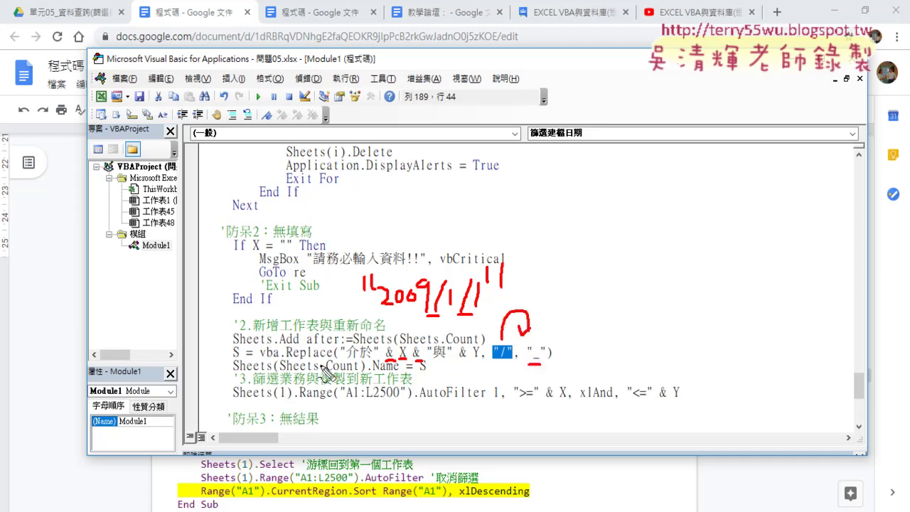
pyautogui.moveTo(330, 358); pyautogui.dragTo(307, 359)
pyautogui.moveTo(229, 363)
pyautogui.mouseDown()
pyautogui.moveTo(297, 362)
pyautogui.moveTo(249, 331)
pyautogui.moveTo(257, 345)
pyautogui.mouseUp()
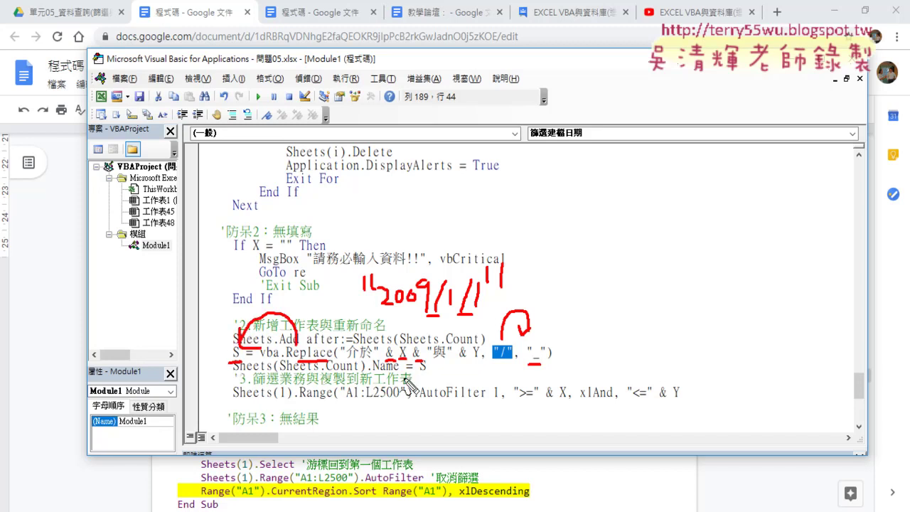
pyautogui.moveTo(415, 371); pyautogui.dragTo(430, 371)
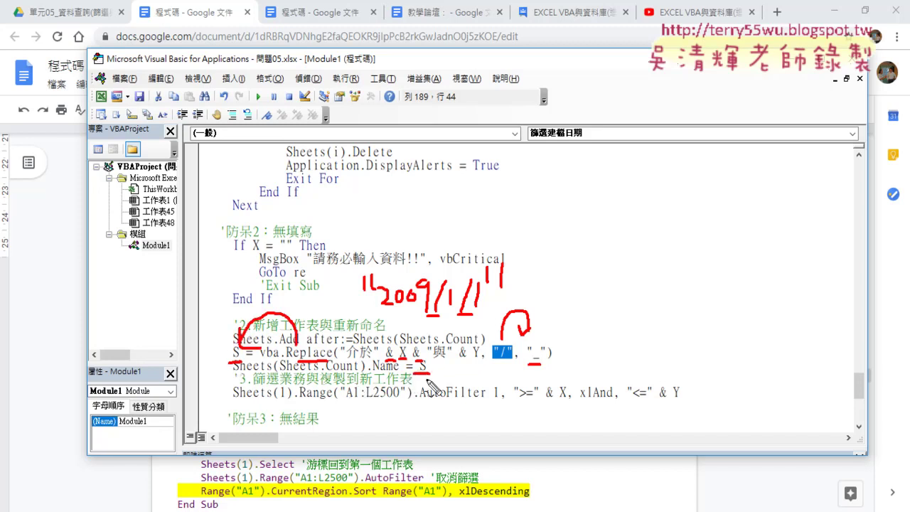
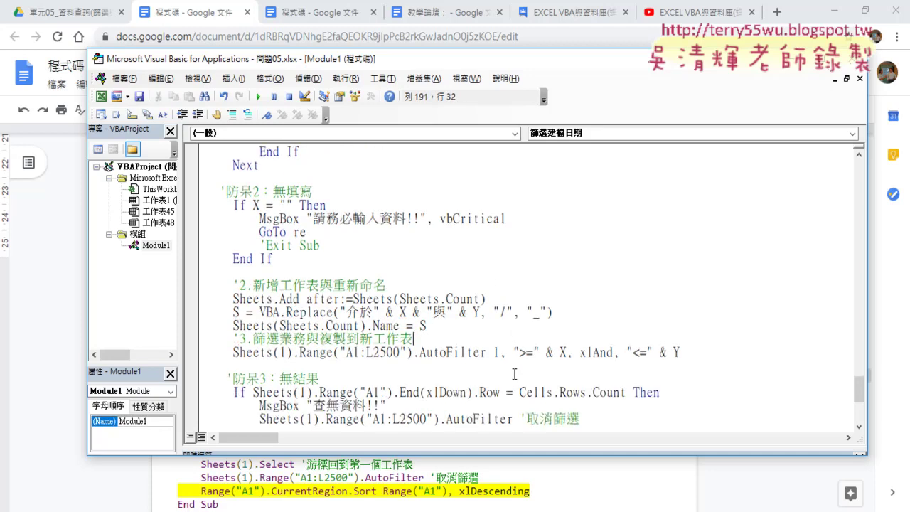
# Step: Highlight the field number 1, >=, xlAnd and Y criteria in the AutoFilter line, then return to 問題05.xlsx
pyautogui.doubleClick(497, 352)
pyautogui.click(514, 352)
pyautogui.moveTo(515, 352); pyautogui.dragTo(540, 352)
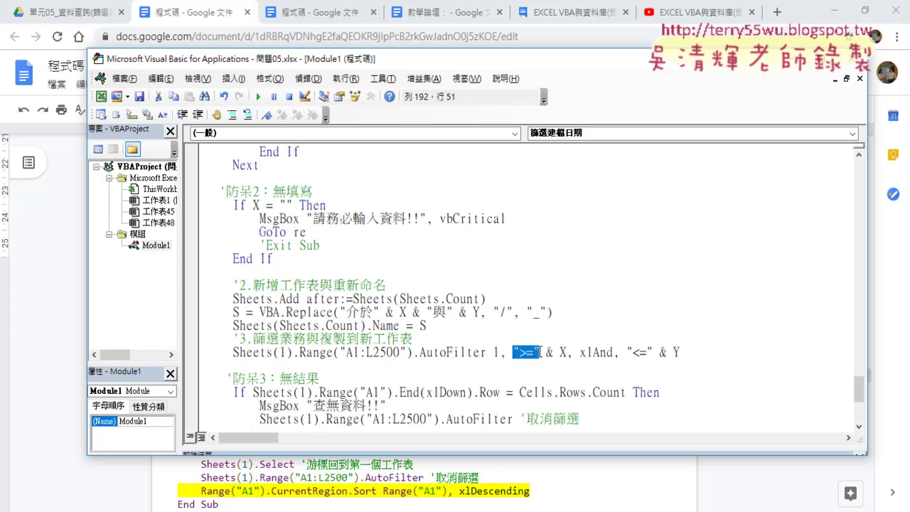
pyautogui.click(562, 352)
pyautogui.moveTo(626, 352); pyautogui.dragTo(603, 353)
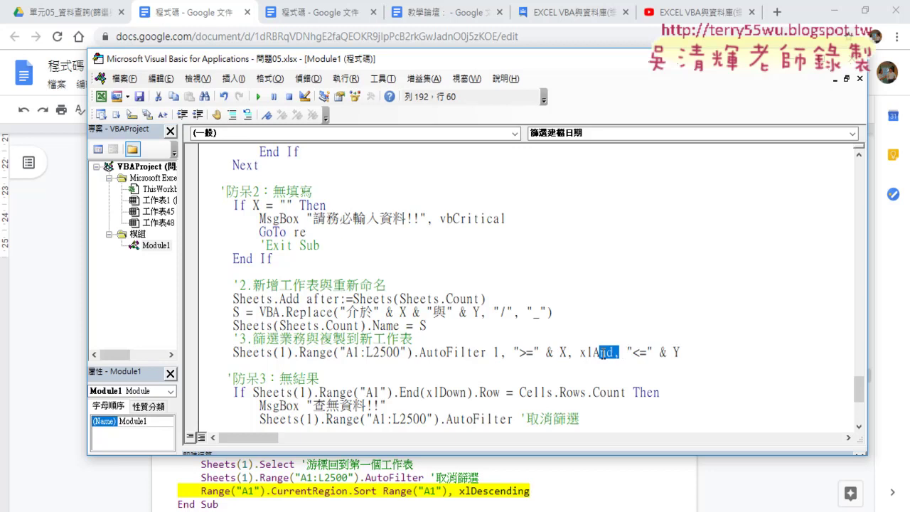
pyautogui.moveTo(681, 352); pyautogui.dragTo(667, 353)
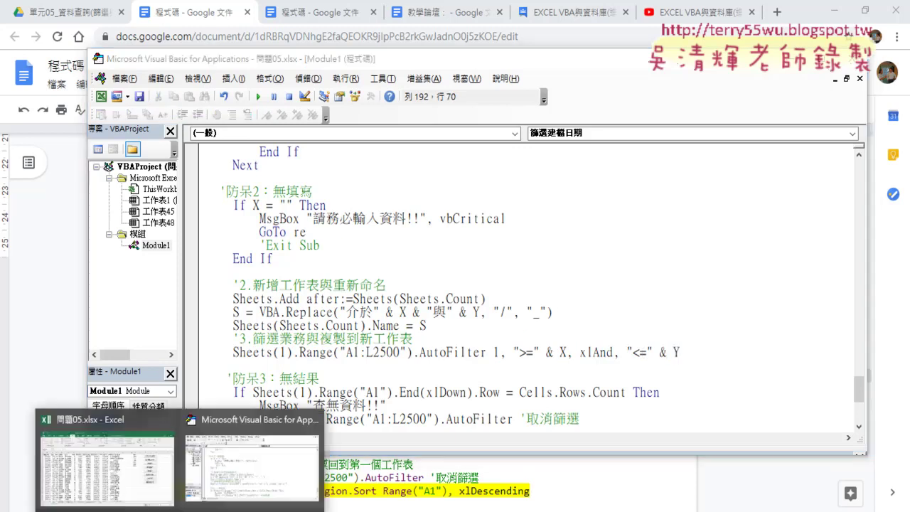
pyautogui.click(153, 477)
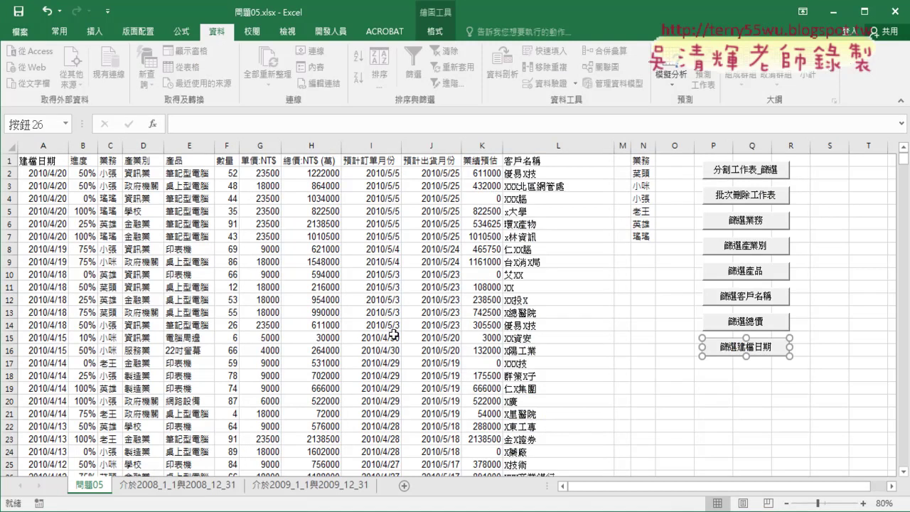
# Step: Enter 1900/1/1 in cell O19 and format it as General so it shows 1
pyautogui.click(676, 389)
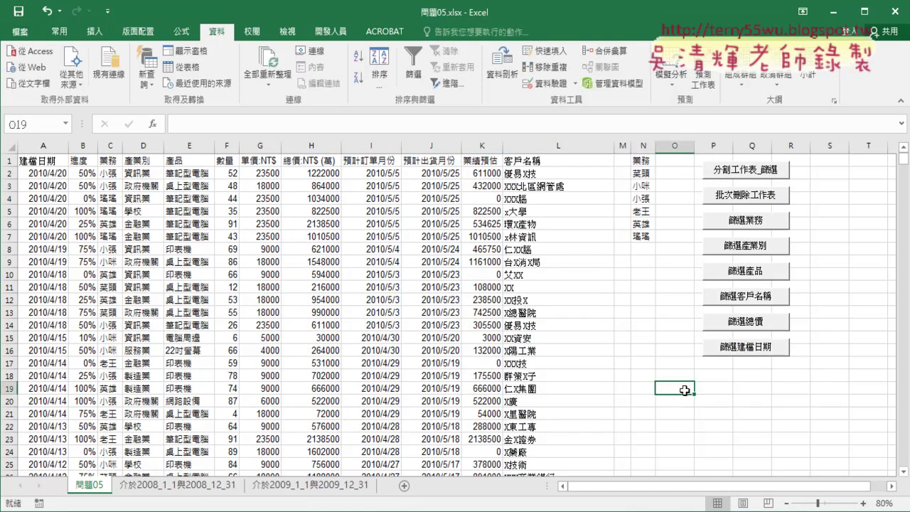
pyautogui.write('1900/1')
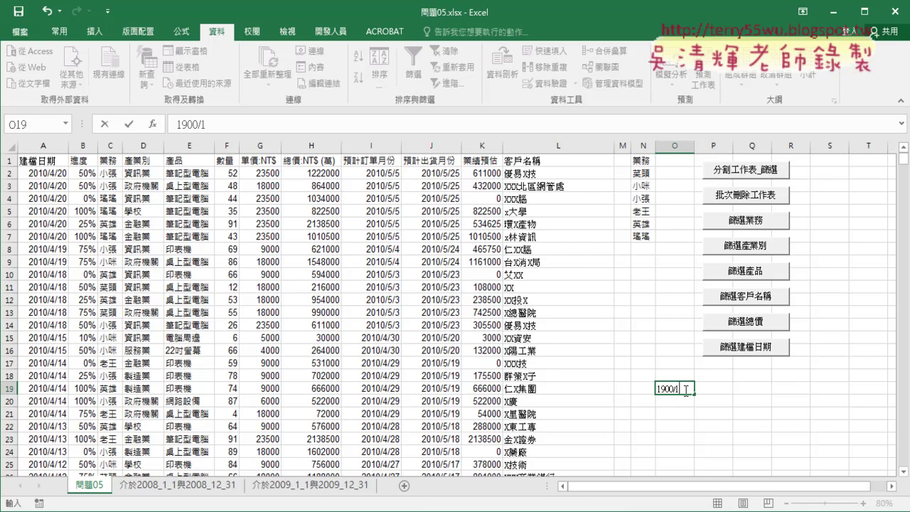
pyautogui.write('/1')
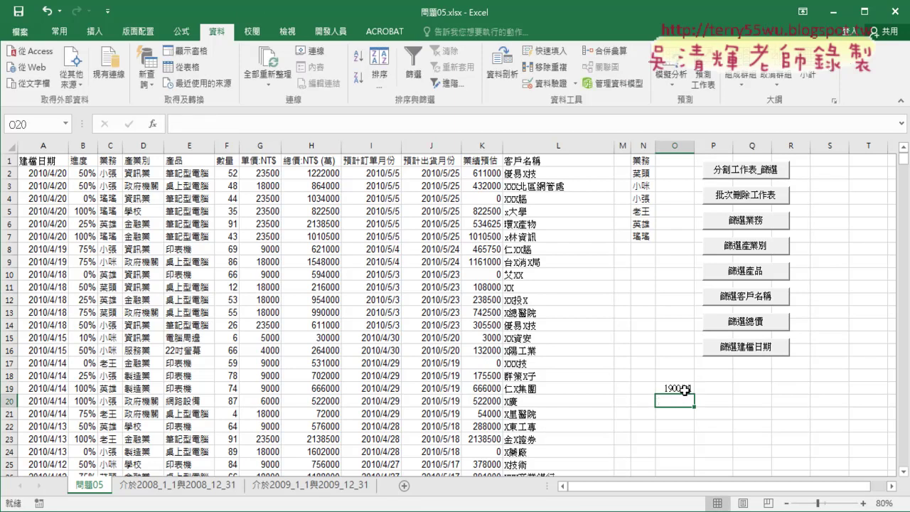
pyautogui.rightClick(685, 390)
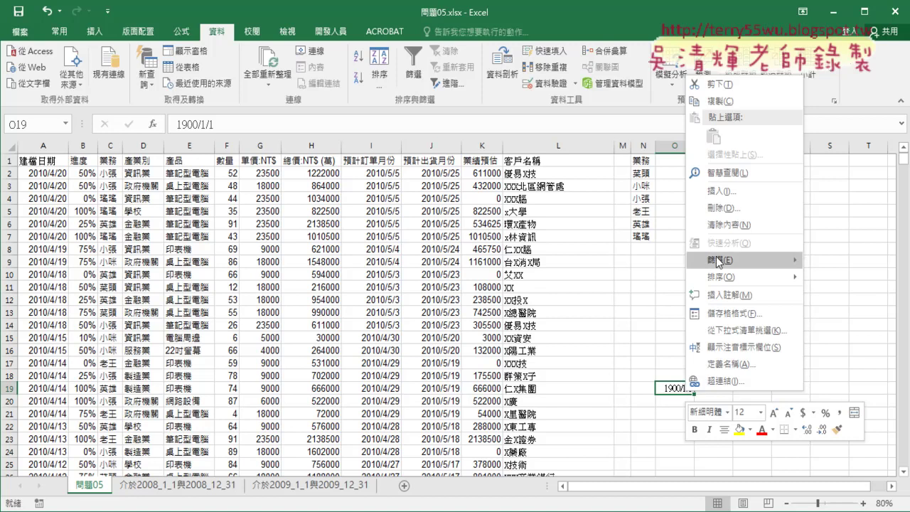
pyautogui.click(724, 323)
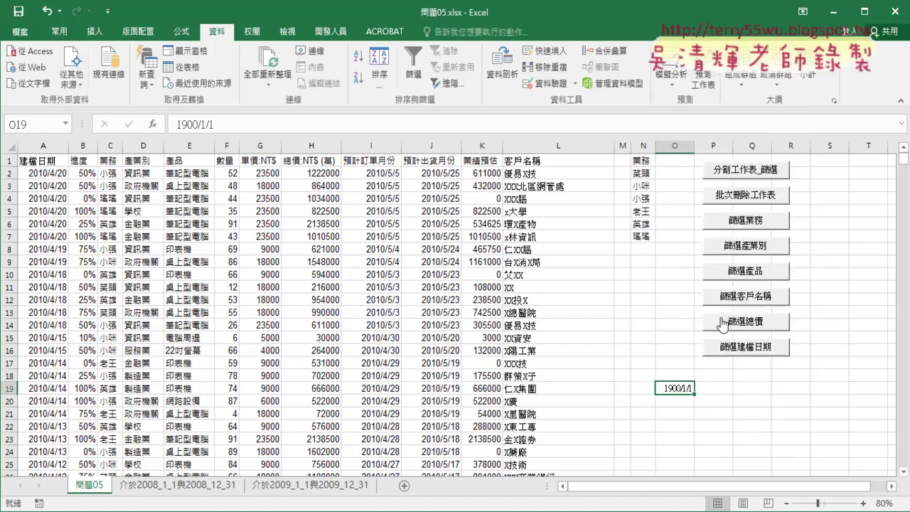
pyautogui.click(569, 192)
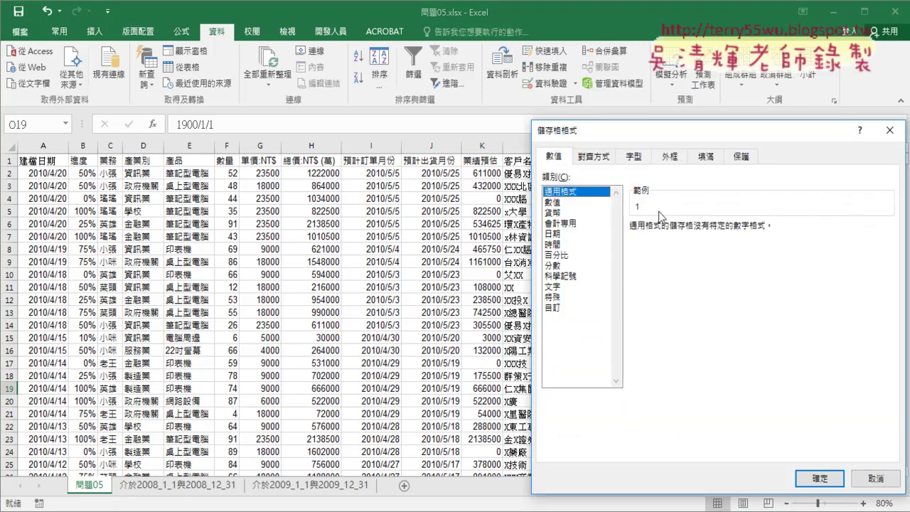
pyautogui.click(820, 479)
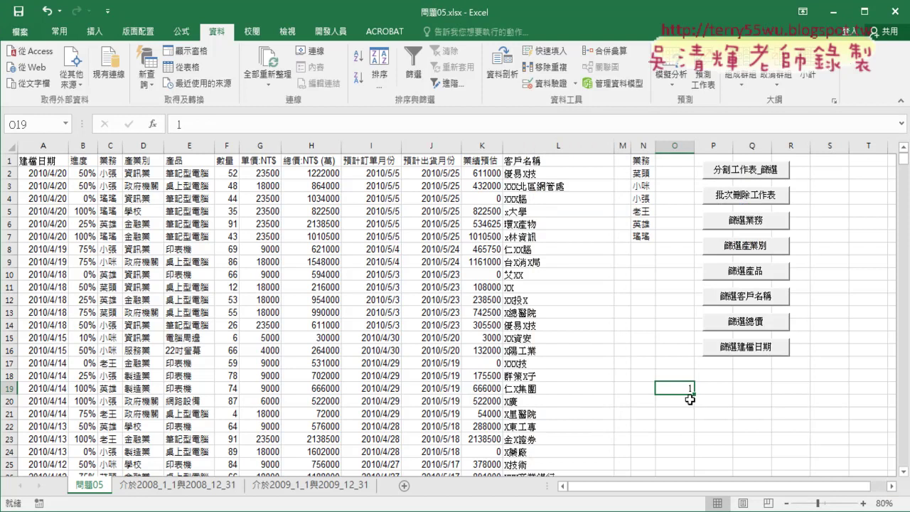
# Step: Format the date in cell A2 as General to reveal serial number 40288
pyautogui.click(44, 169)
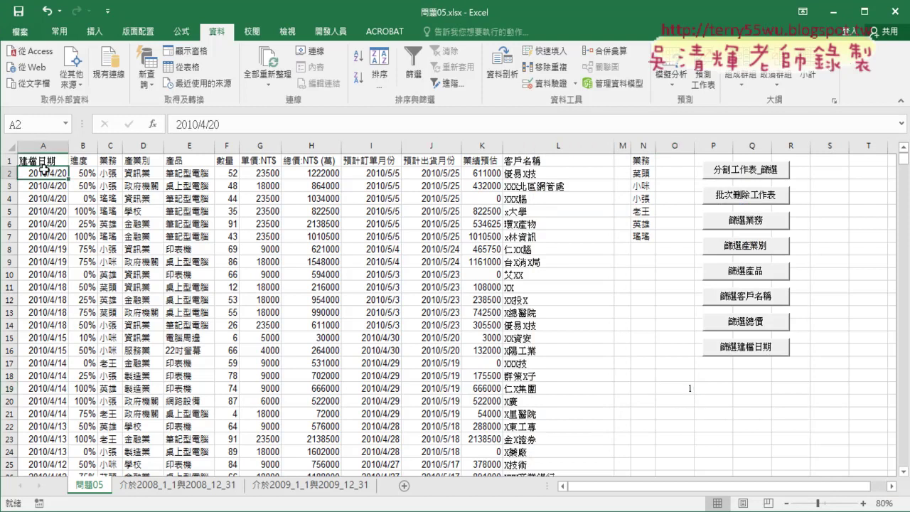
pyautogui.rightClick(44, 169)
pyautogui.click(105, 409)
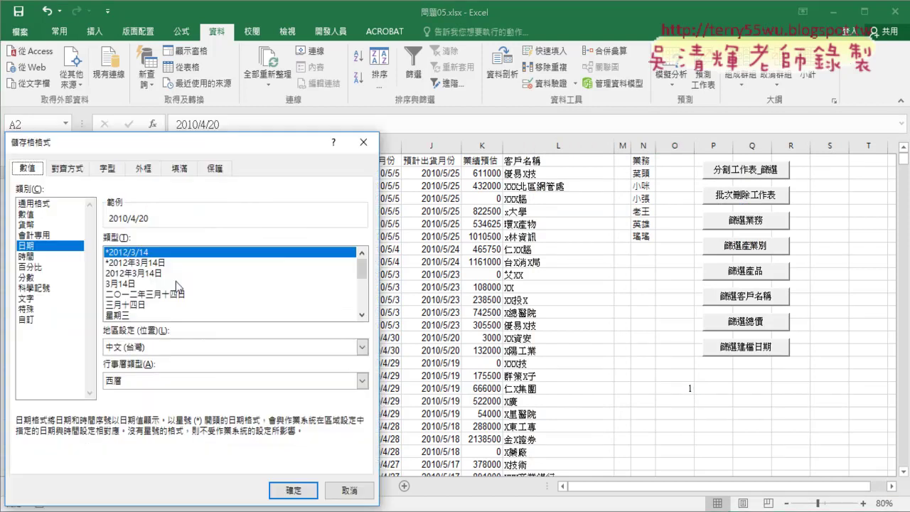
pyautogui.moveTo(182, 147); pyautogui.dragTo(410, 130)
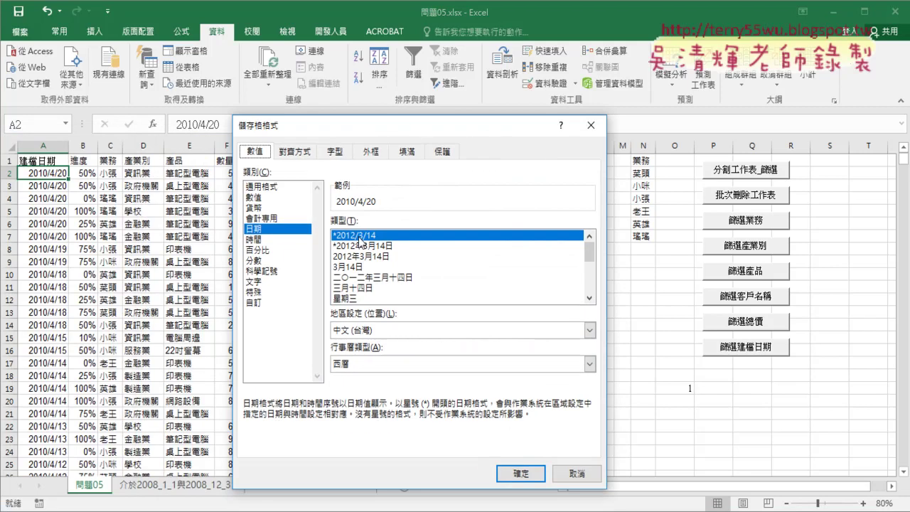
pyautogui.click(280, 190)
pyautogui.click(530, 478)
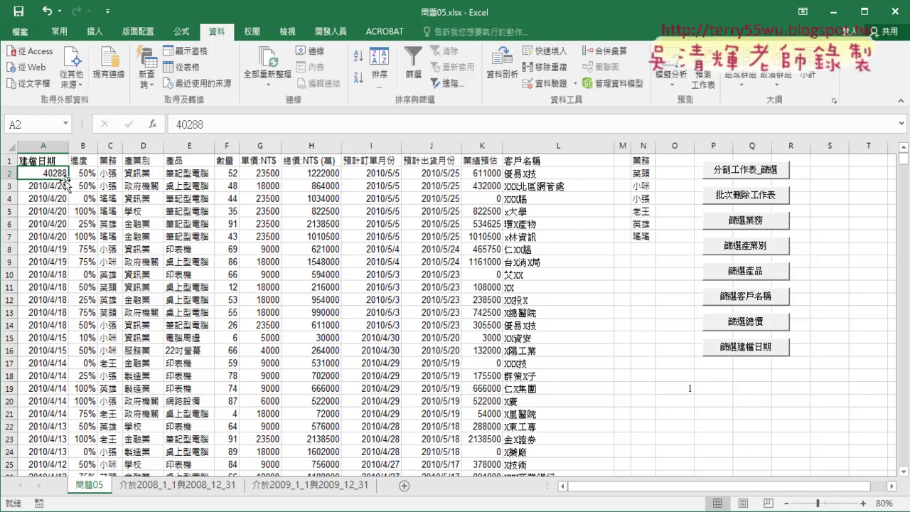
# Step: Restore A2 to a date, clear O19, and go to the Google Docs code document
pyautogui.hotkey('ctrl', 'z')
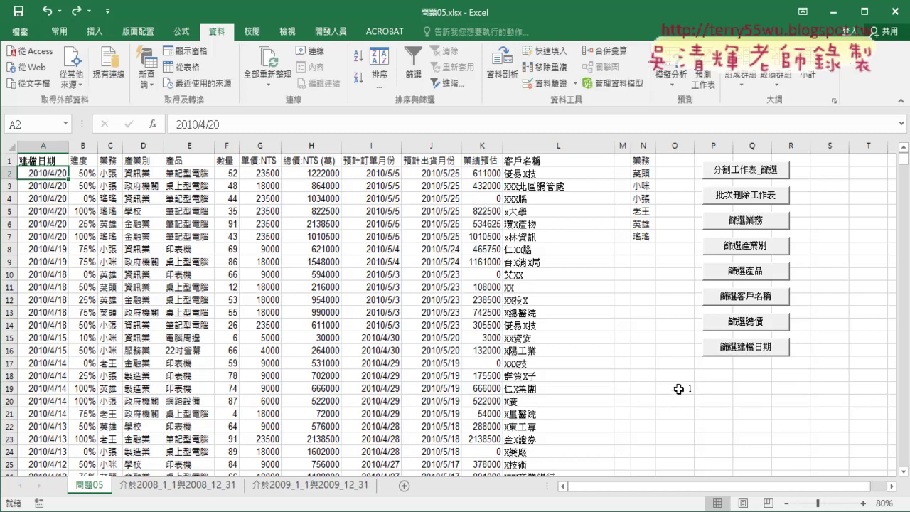
pyautogui.click(679, 388)
pyautogui.press('Delete')
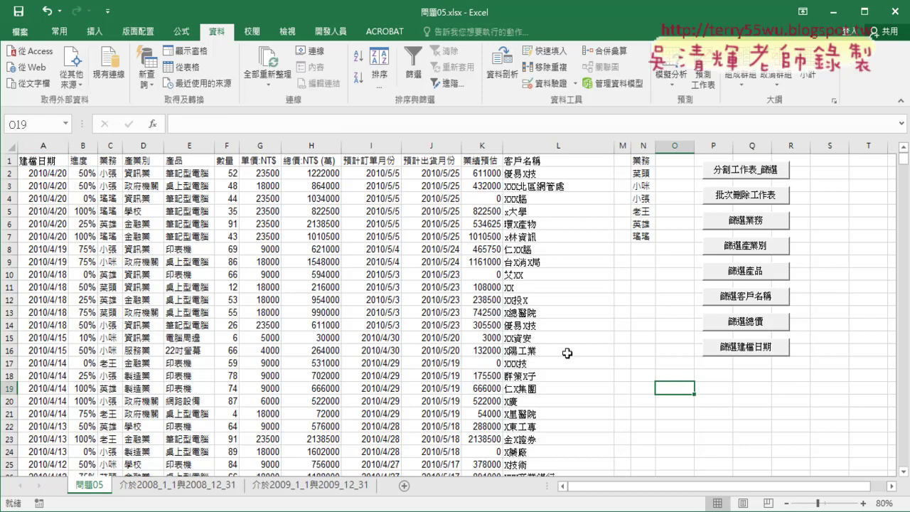
pyautogui.click(25, 63)
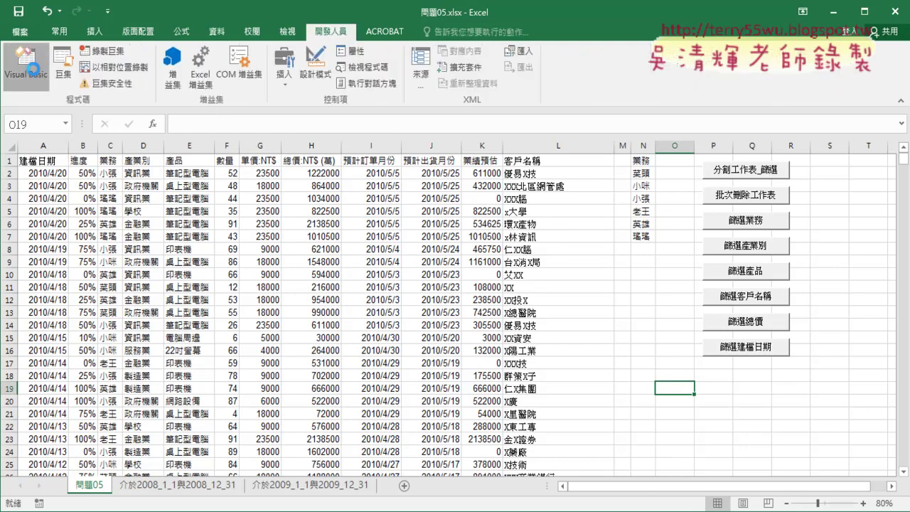
pyautogui.scroll(-1, 465, 313)
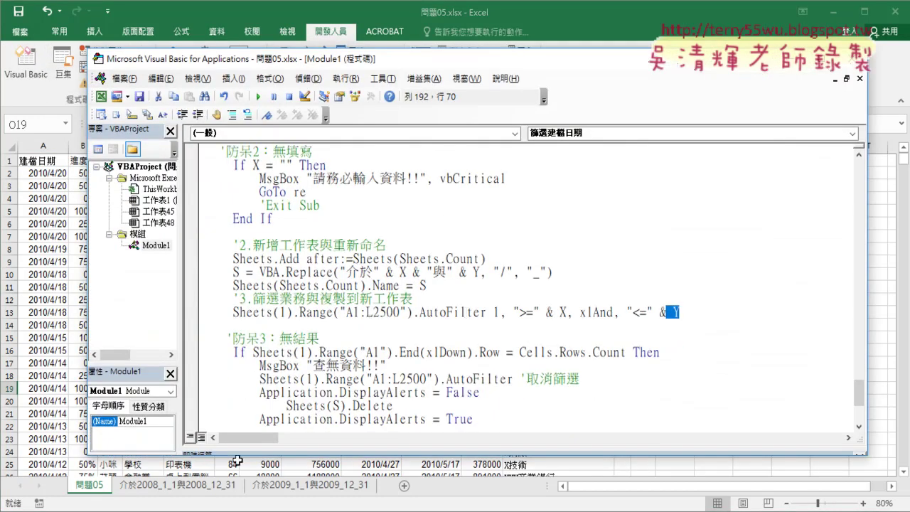
pyautogui.hotkey('alt', 'Tab')
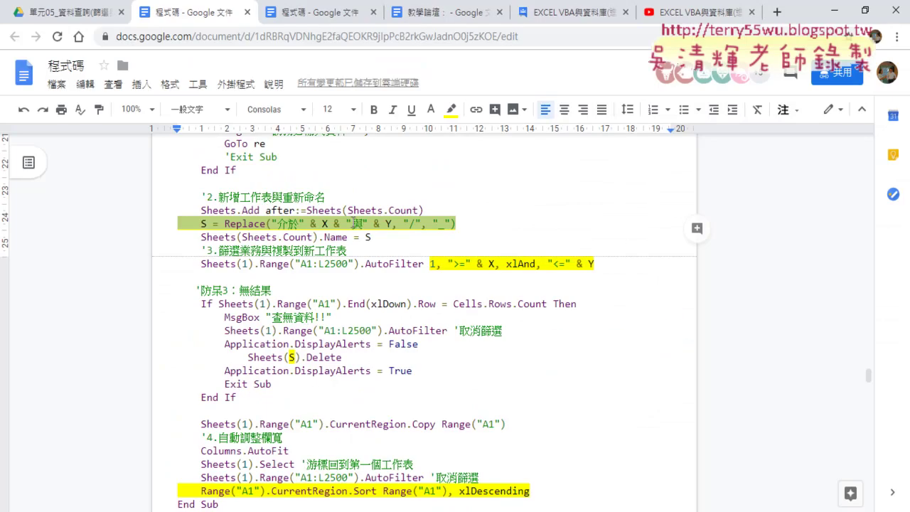
pyautogui.click(407, 250)
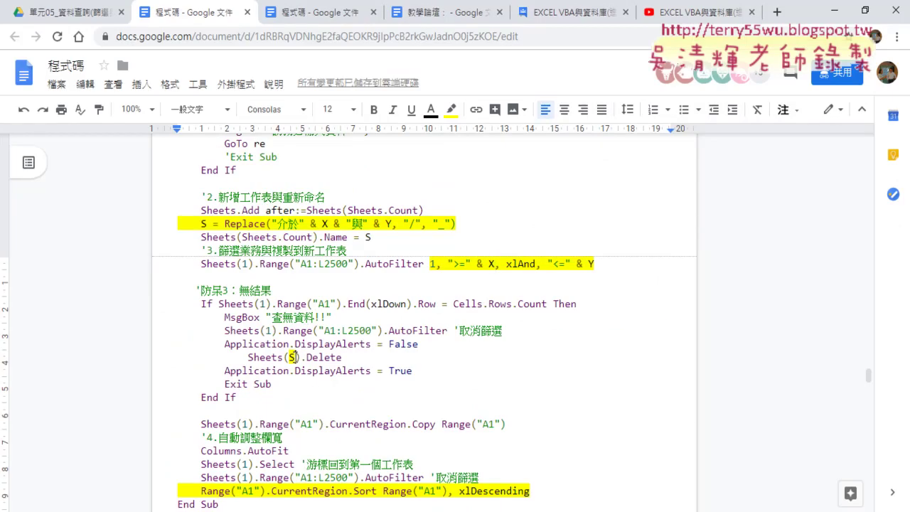
pyautogui.scroll(-1, 344, 370)
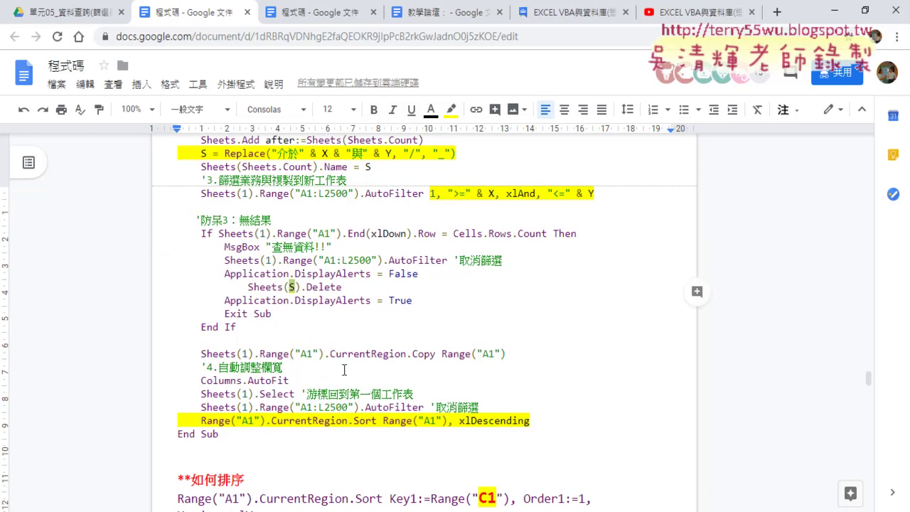
pyautogui.moveTo(531, 421); pyautogui.dragTo(189, 414)
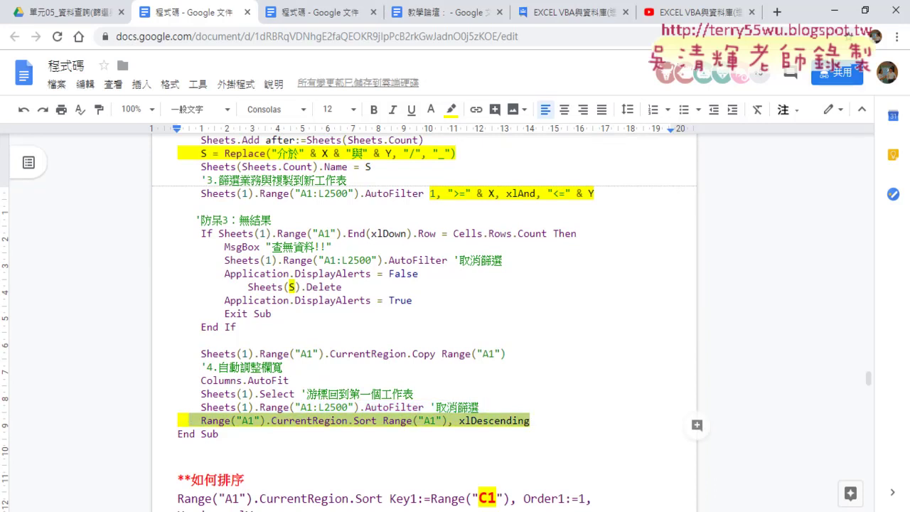
# Step: Replace the descending Sort line with an indented line starting "ra" before End Sub
pyautogui.click(834, 16)
pyautogui.scroll(-3, 635, 264)
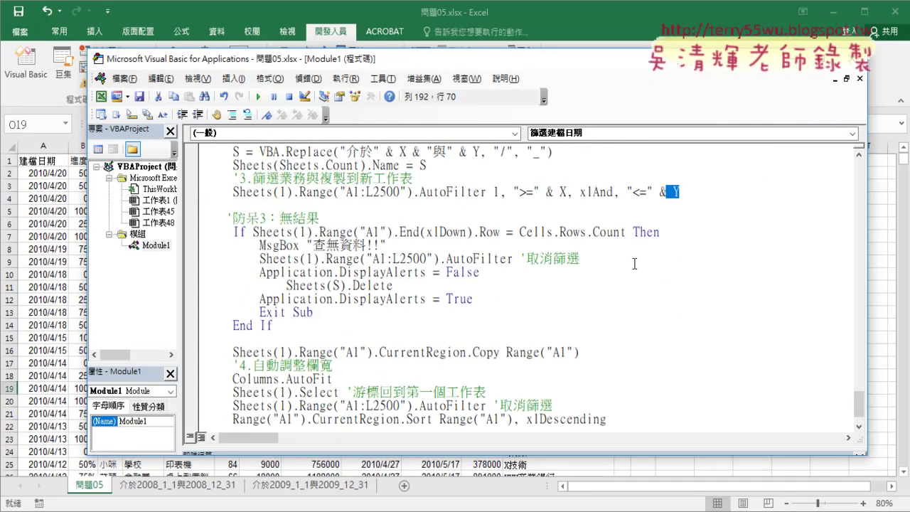
pyautogui.scroll(-1, 634, 264)
pyautogui.moveTo(607, 379); pyautogui.dragTo(172, 377)
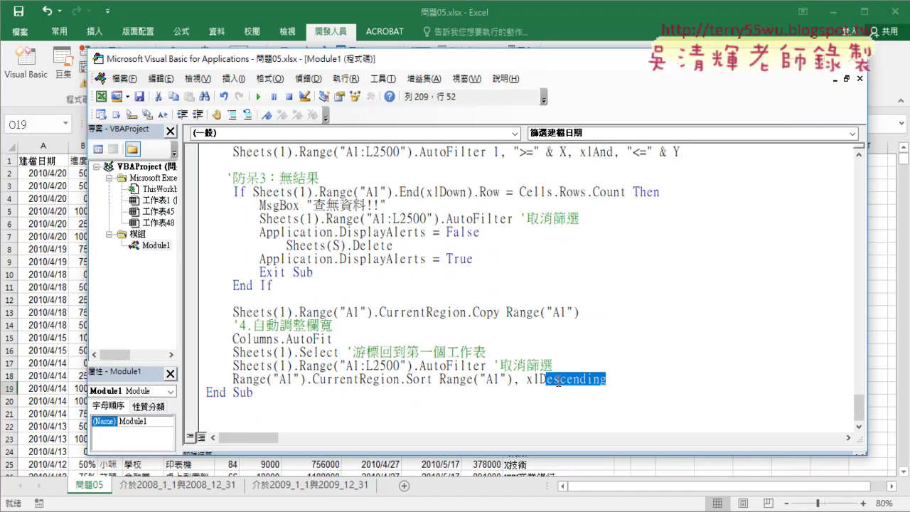
pyautogui.press('Delete')
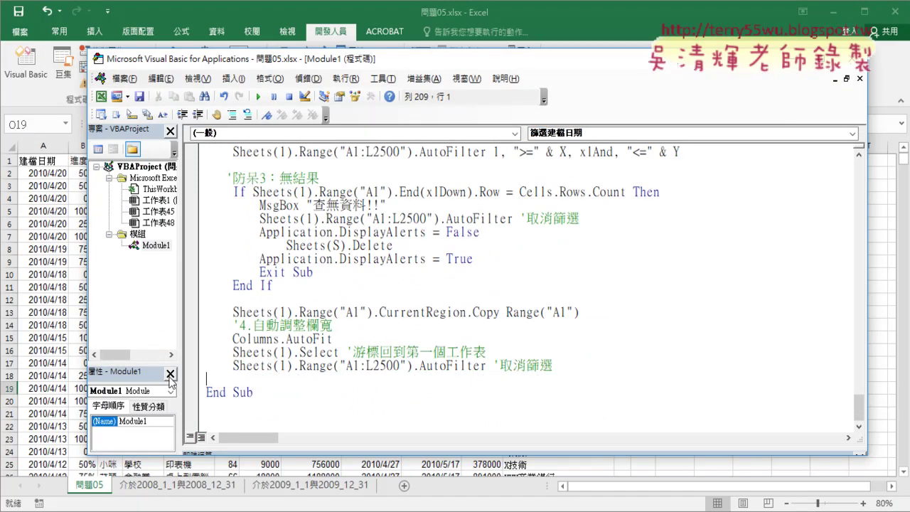
pyautogui.press('Tab')
pyautogui.write('r')
pyautogui.write('a')
# Step: Show sheet 介於2009_1_1與2009_12_31, then bring the macro code editor back in front
pyautogui.click(307, 489)
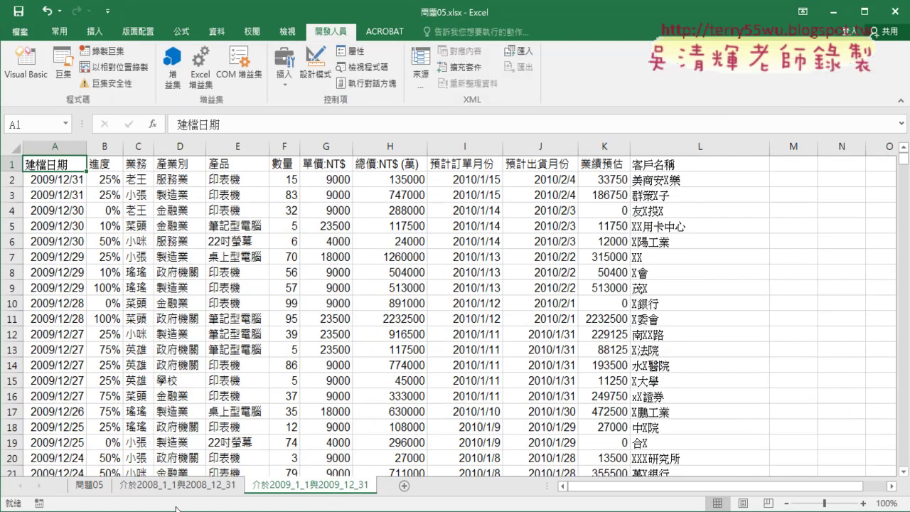
pyautogui.click(179, 509)
pyautogui.click(264, 483)
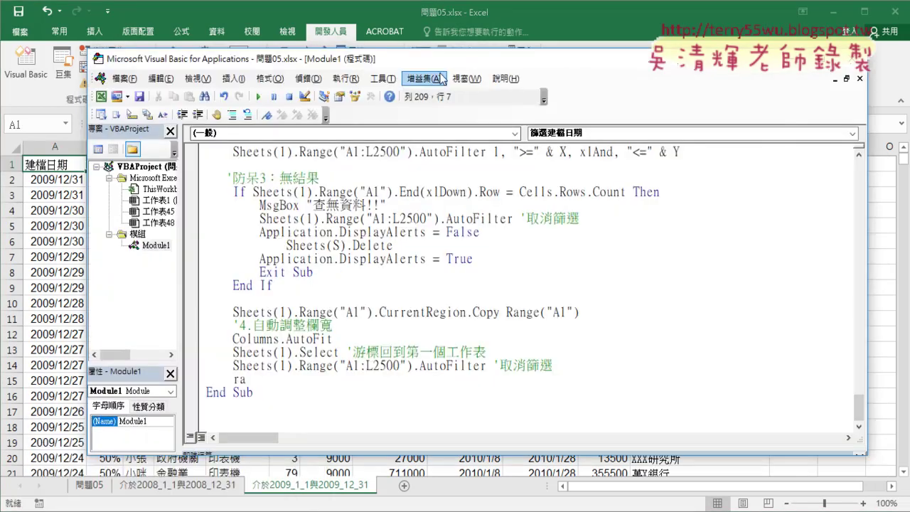
# Step: Complete the new line as range("A1").CurrentRegion using the member suggestion list
pyautogui.moveTo(466, 50); pyautogui.dragTo(501, 57)
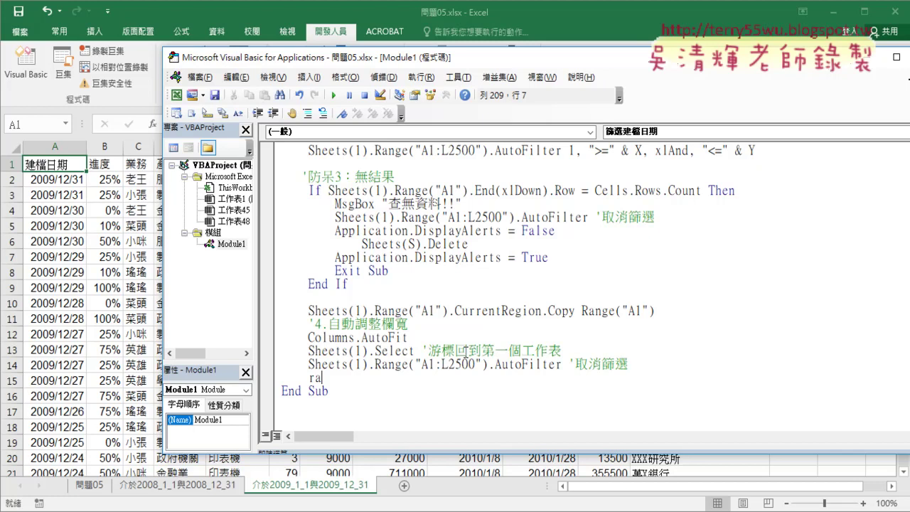
pyautogui.write('nge')
pyautogui.write('("')
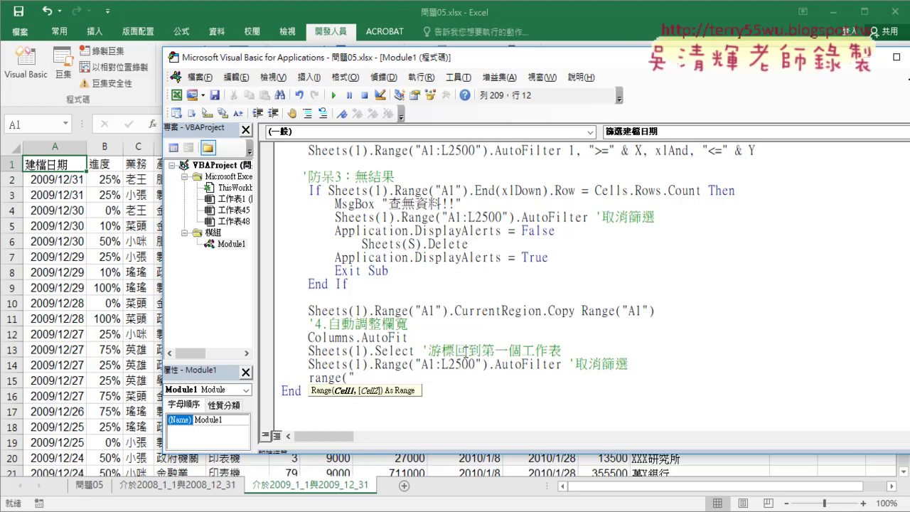
pyautogui.write('A1"')
pyautogui.write(')')
pyautogui.moveTo(382, 378); pyautogui.dragTo(307, 378)
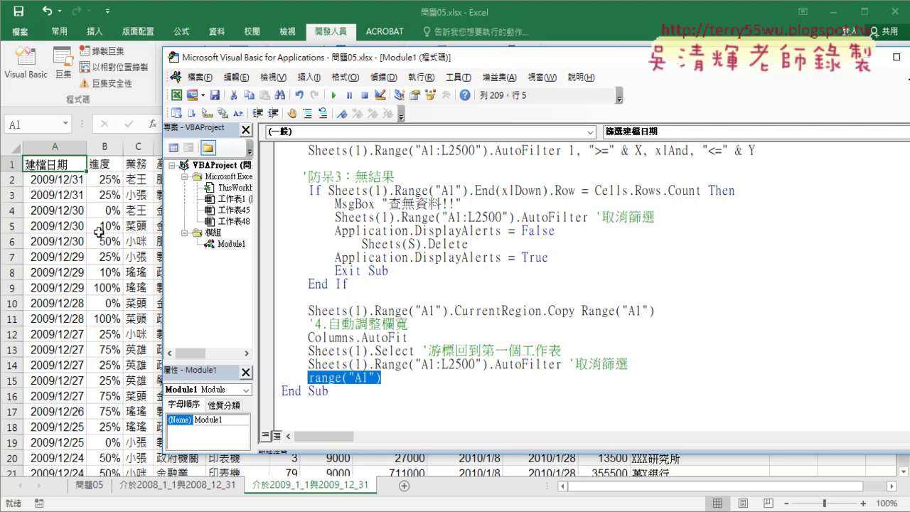
pyautogui.click(395, 378)
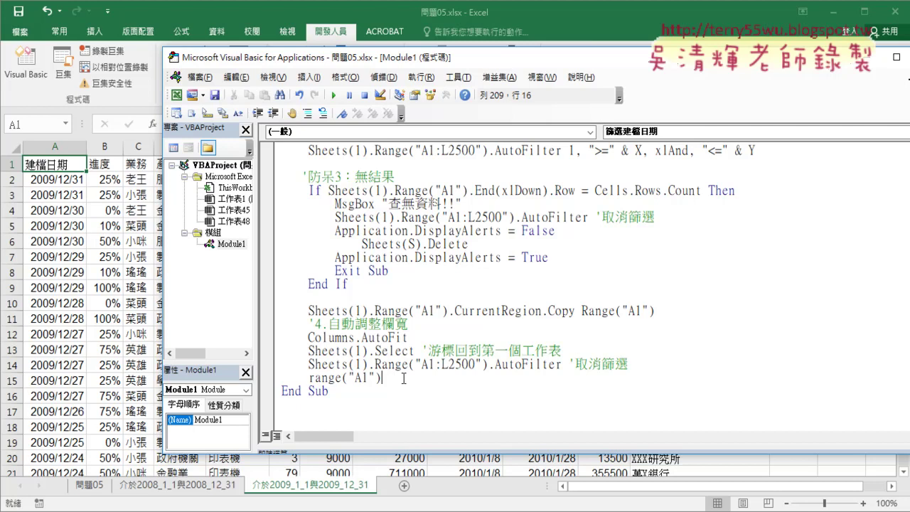
pyautogui.write('.')
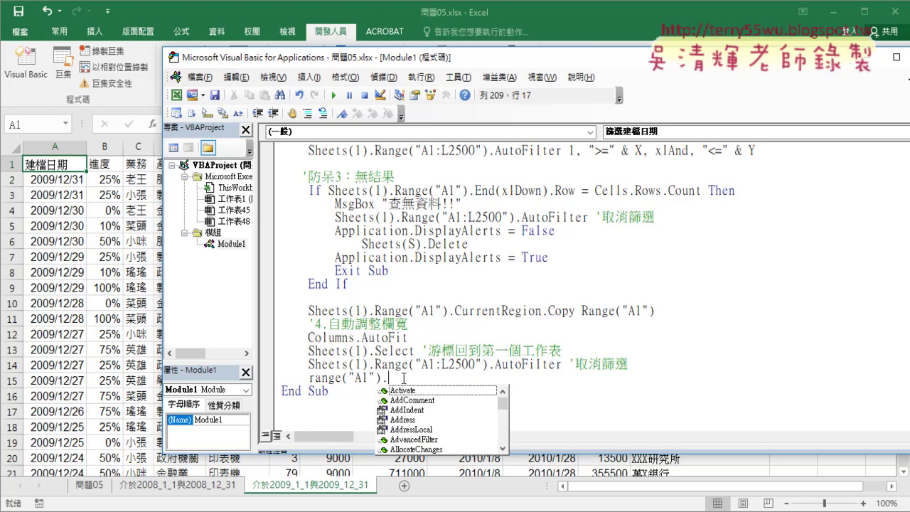
pyautogui.write('cu')
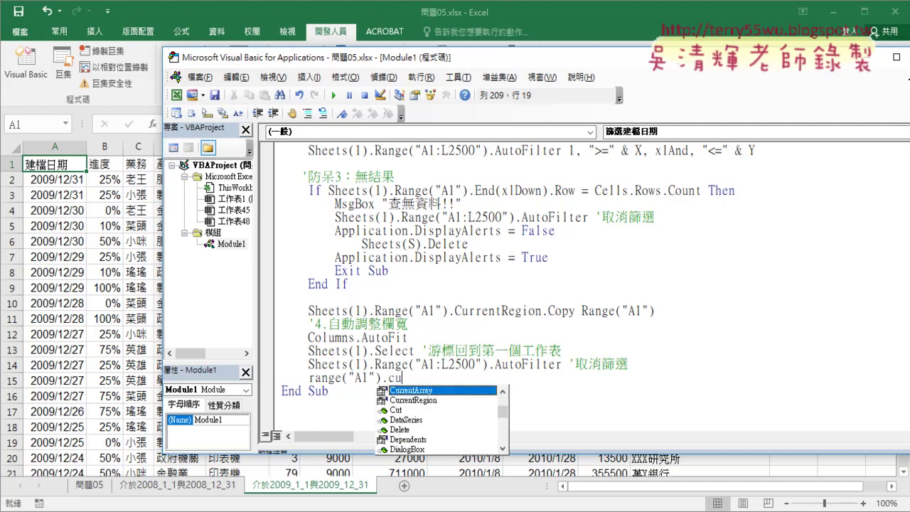
pyautogui.click(443, 400)
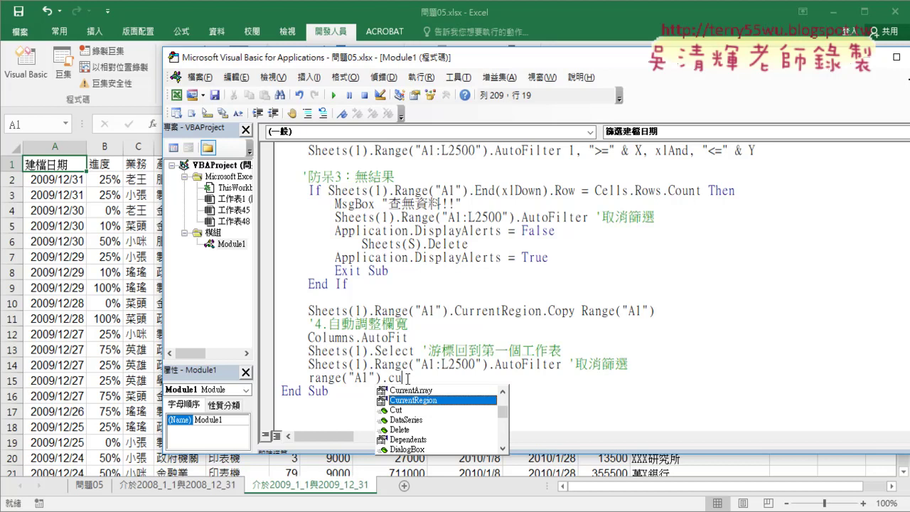
pyautogui.doubleClick(429, 400)
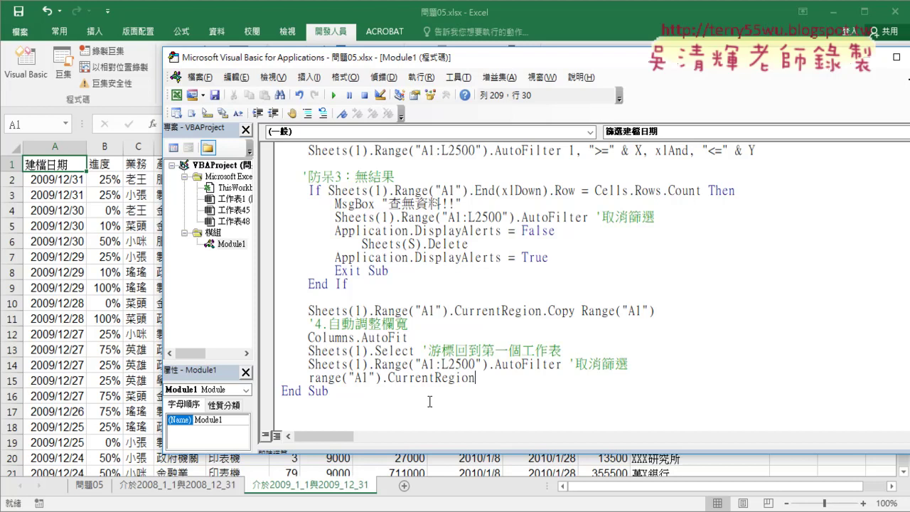
# Step: Append .Sort with Range("A1") as the key and xlAscending as the order
pyautogui.write('.')
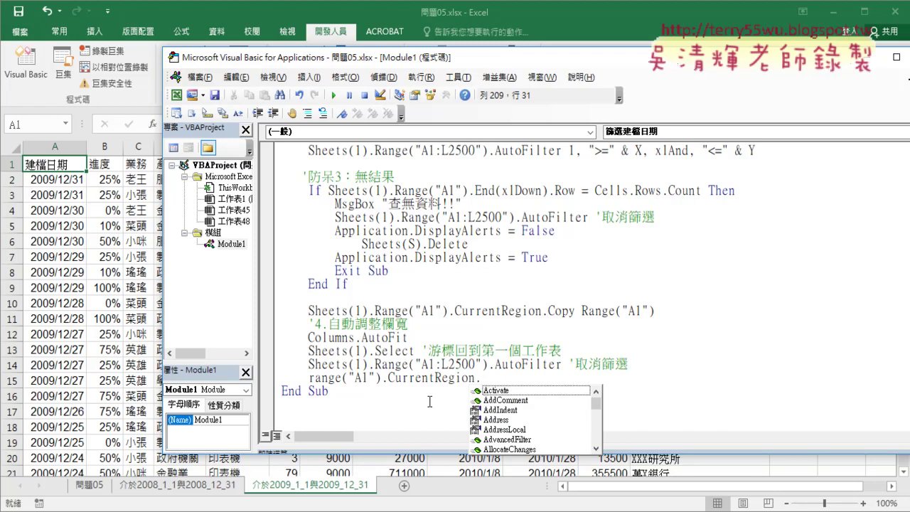
pyautogui.write('sor')
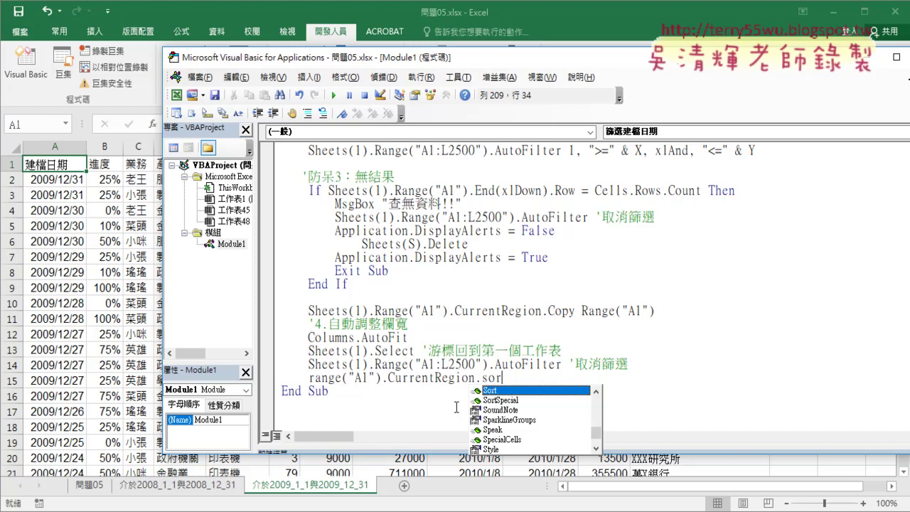
pyautogui.doubleClick(513, 391)
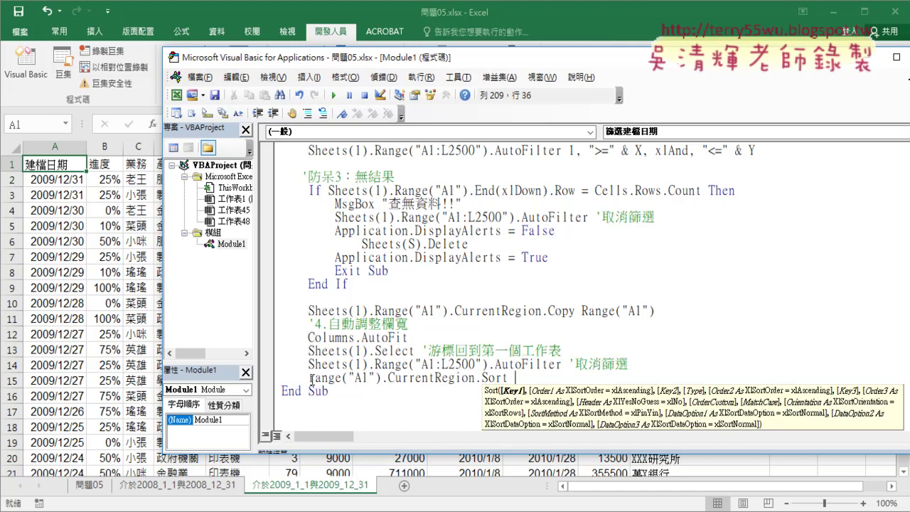
pyautogui.moveTo(309, 377); pyautogui.dragTo(523, 384)
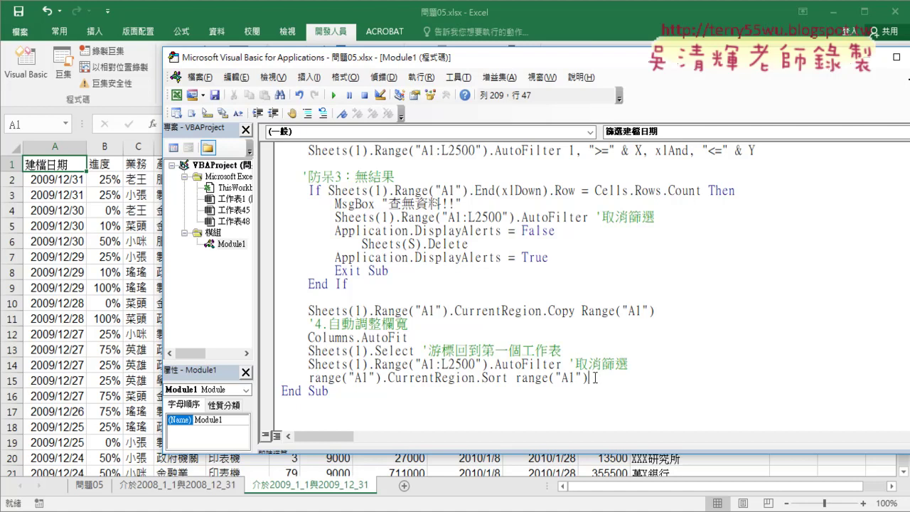
pyautogui.write(',')
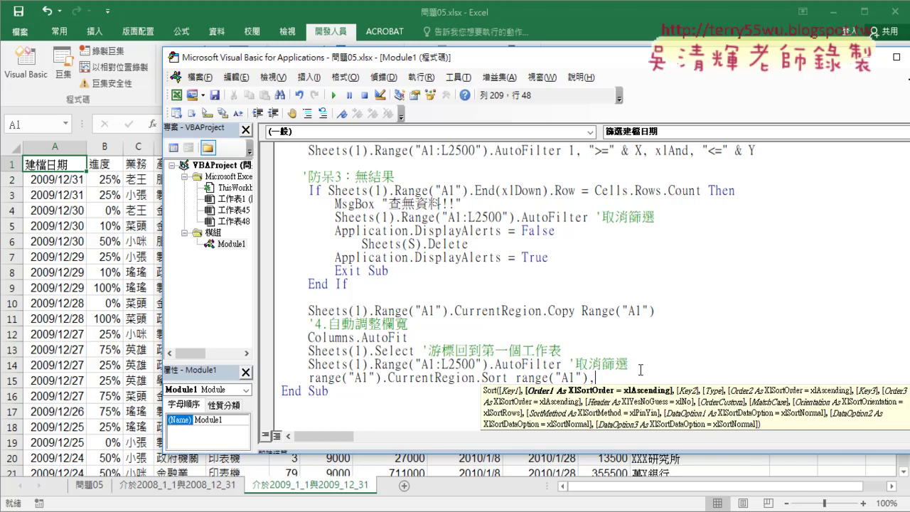
pyautogui.write('1')
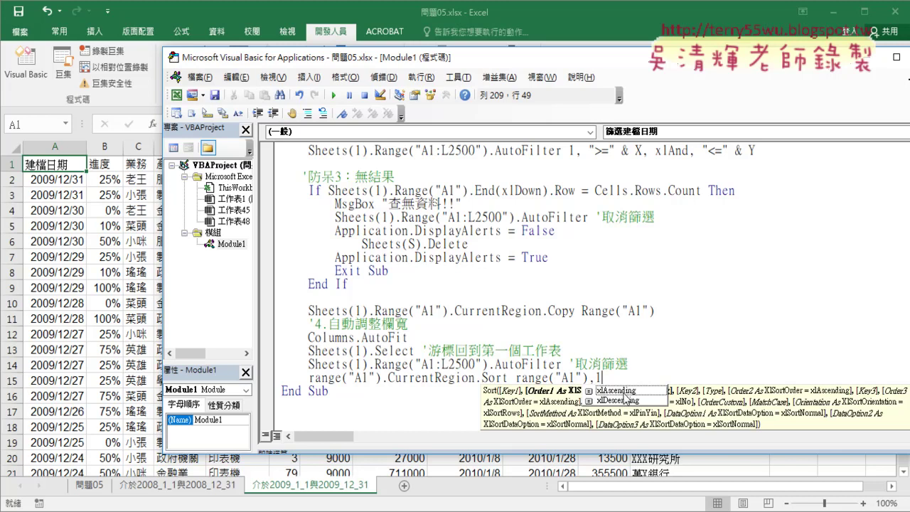
pyautogui.press('Down')
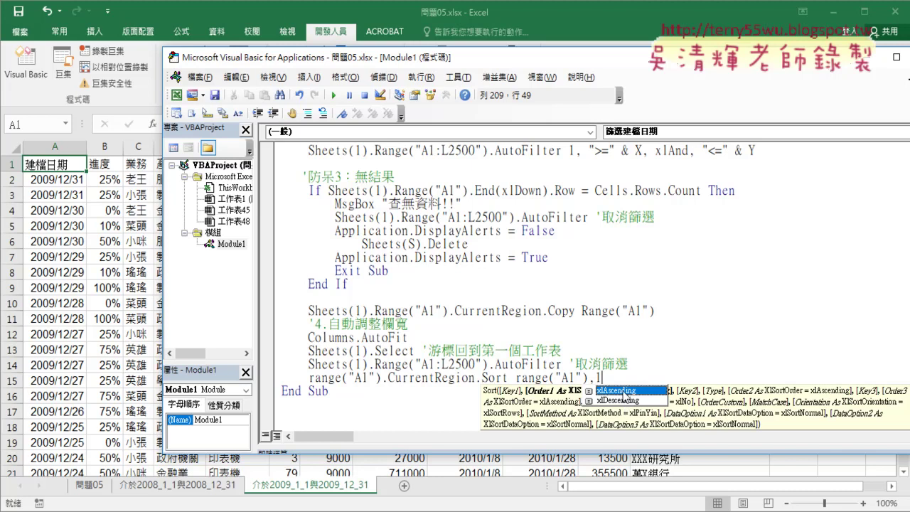
pyautogui.press('Tab')
# Step: Re-insert xlAscending as the sort order from the sort-constant list
pyautogui.moveTo(669, 377); pyautogui.dragTo(596, 379)
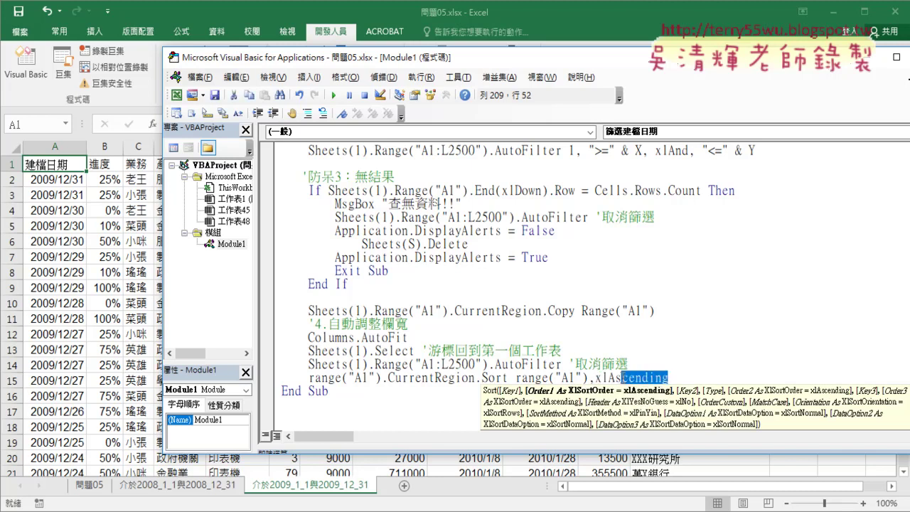
pyautogui.write('1')
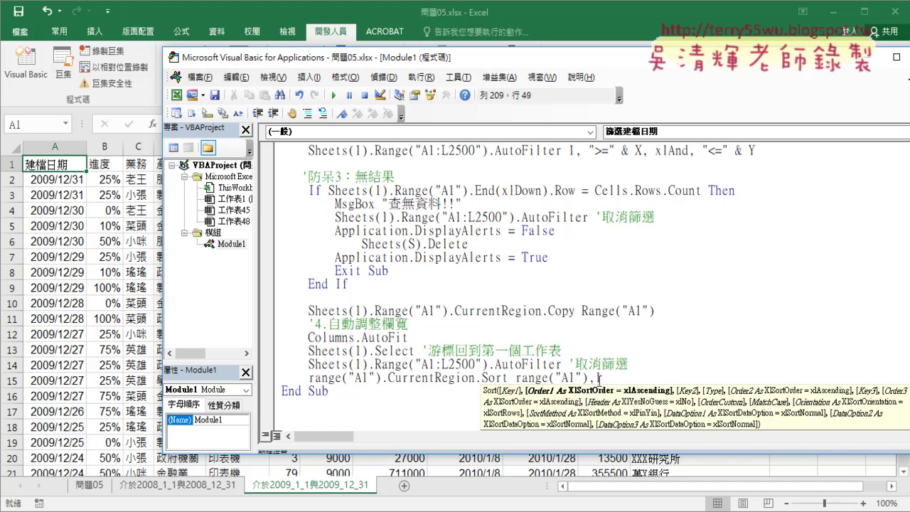
pyautogui.press('BackSpace')
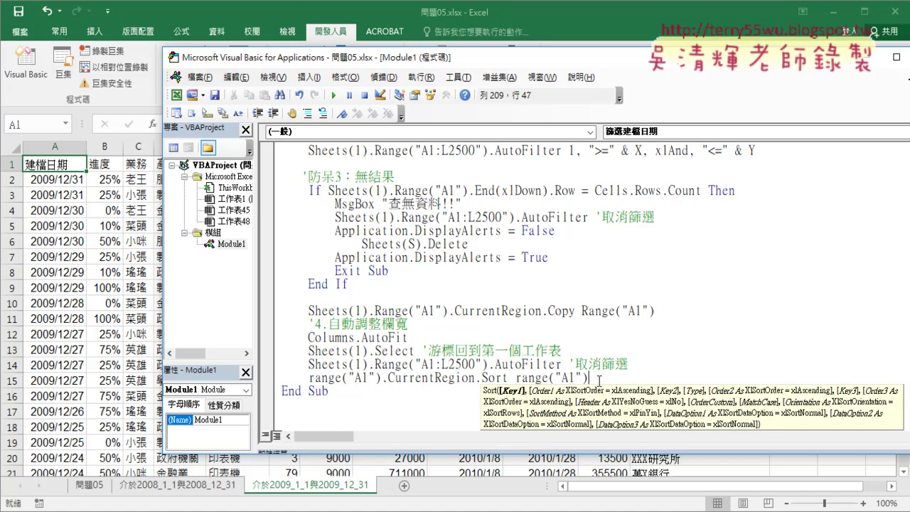
pyautogui.hotkey('ctrl', 'j')
pyautogui.write(',')
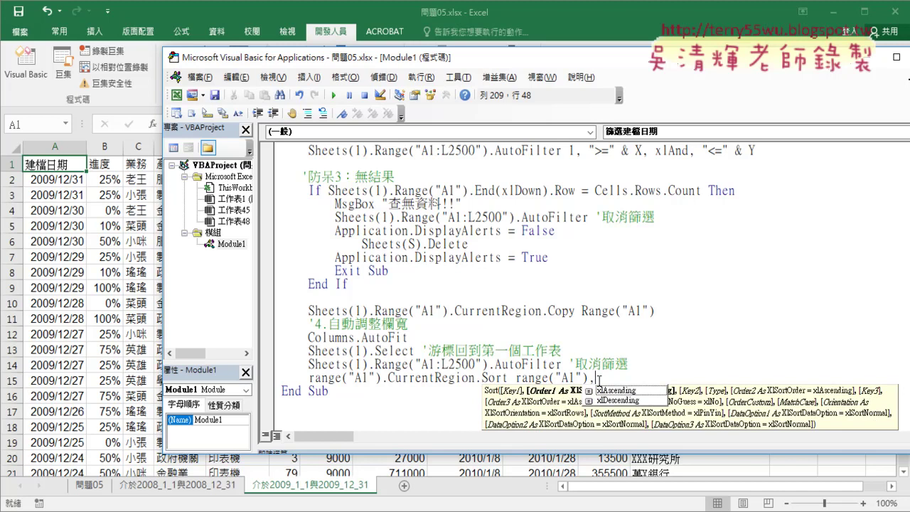
pyautogui.press('Down')
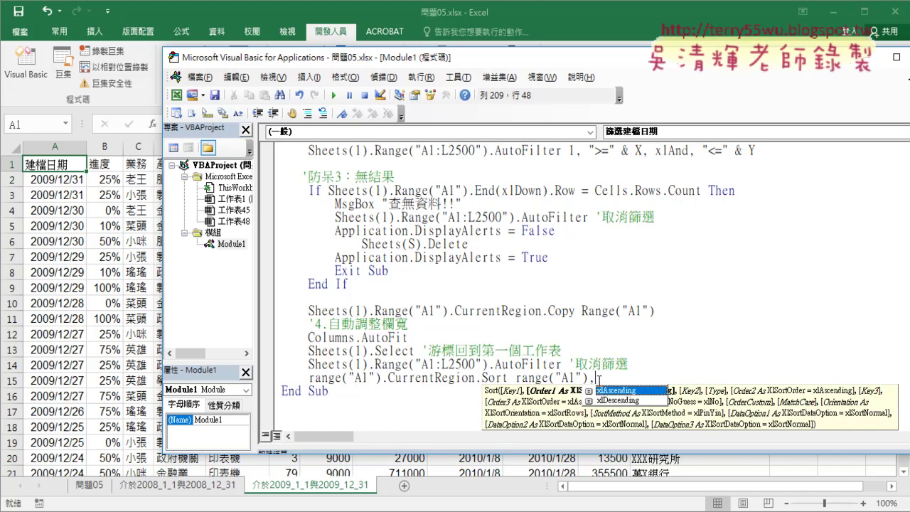
pyautogui.press('Down')
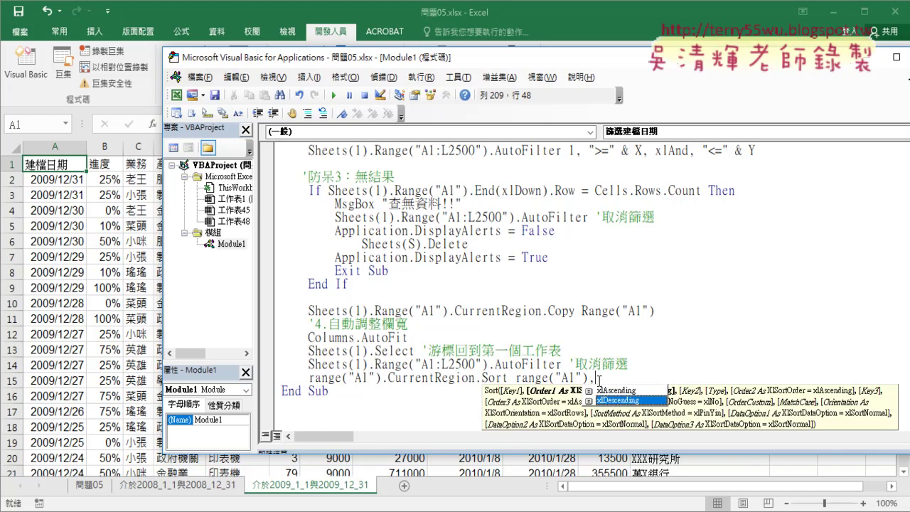
pyautogui.press('Up')
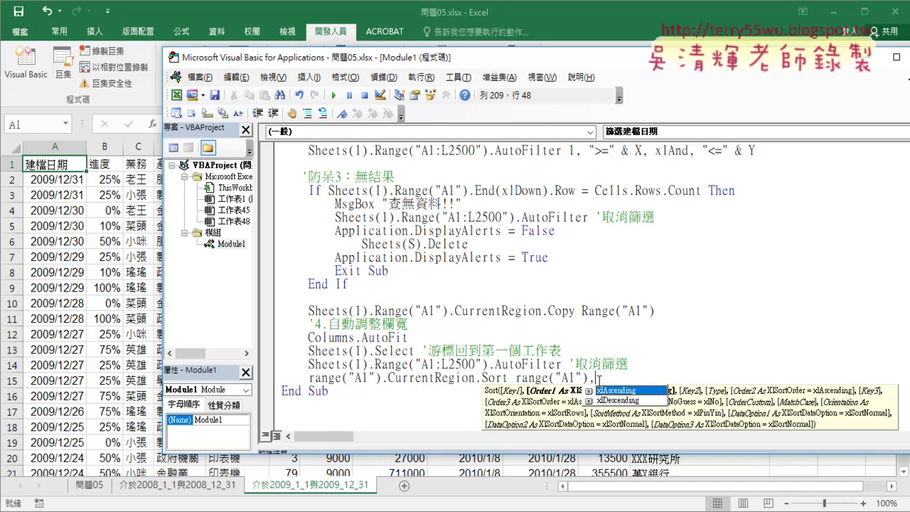
pyautogui.press('space')
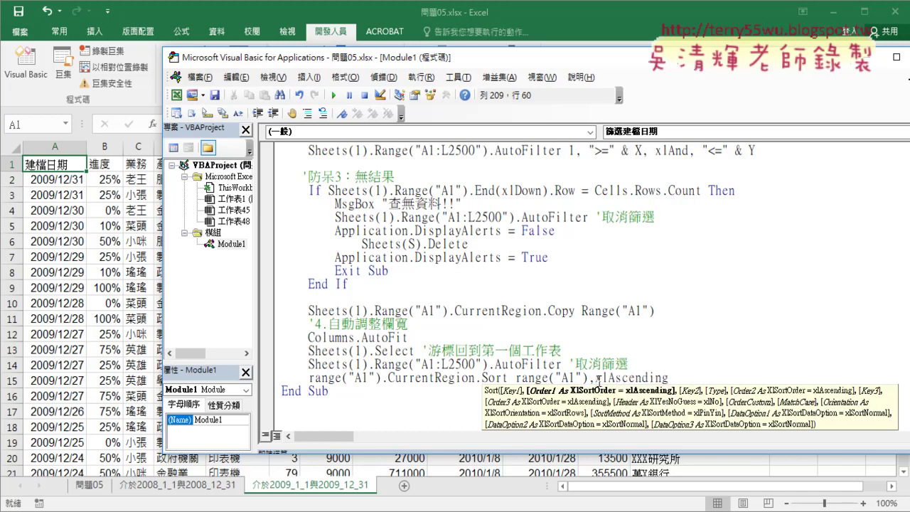
# Step: Copy the complete sort statement and run the macro with F5
pyautogui.moveTo(676, 378); pyautogui.dragTo(310, 379)
pyautogui.hotkey('ctrl', 'c')
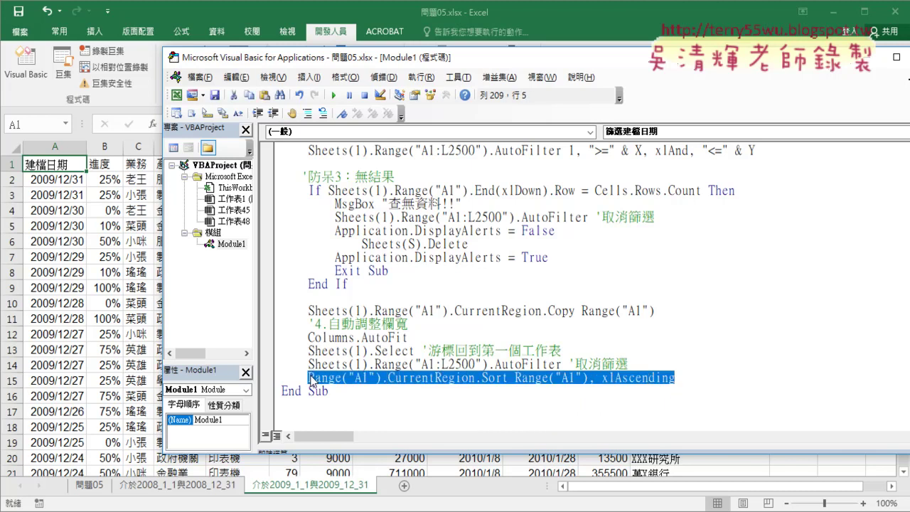
pyautogui.press('F5')
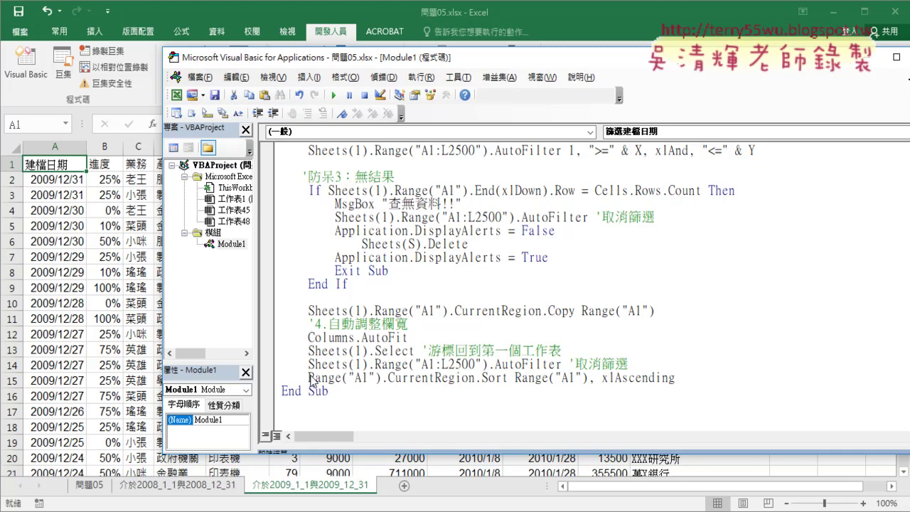
pyautogui.click(367, 337)
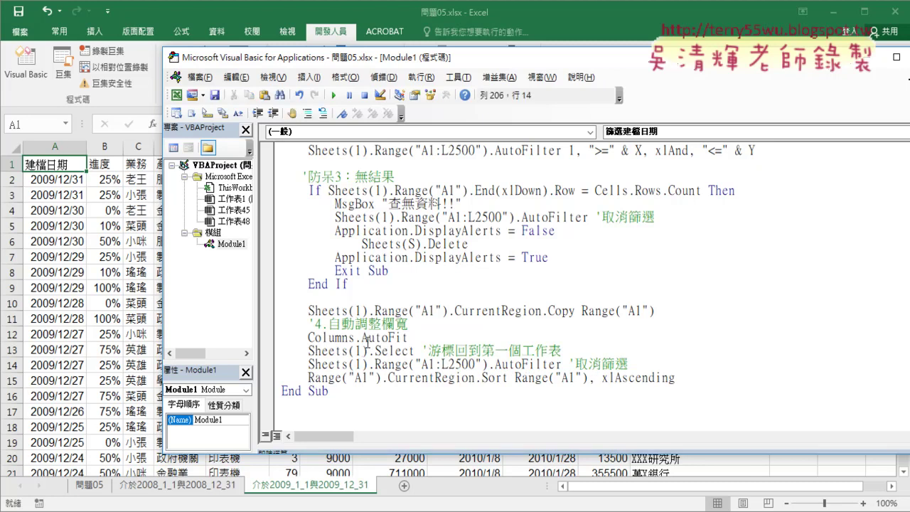
# Step: Run the date-filter macro and open the Immediate window
pyautogui.press('F5')
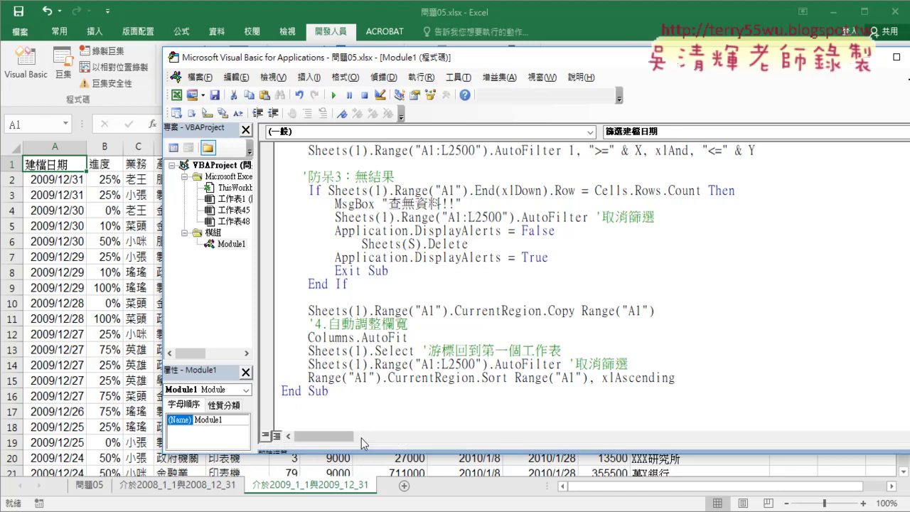
pyautogui.moveTo(394, 64); pyautogui.dragTo(374, 25)
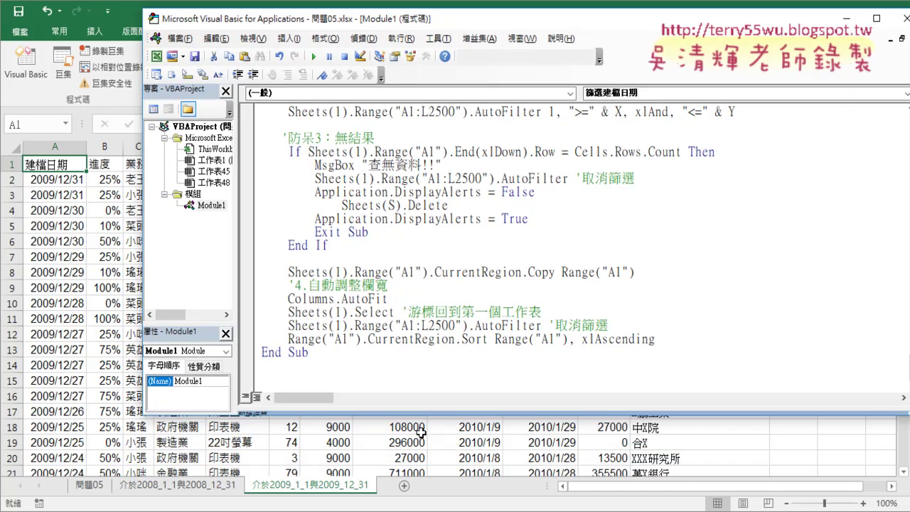
pyautogui.moveTo(426, 415); pyautogui.dragTo(432, 474)
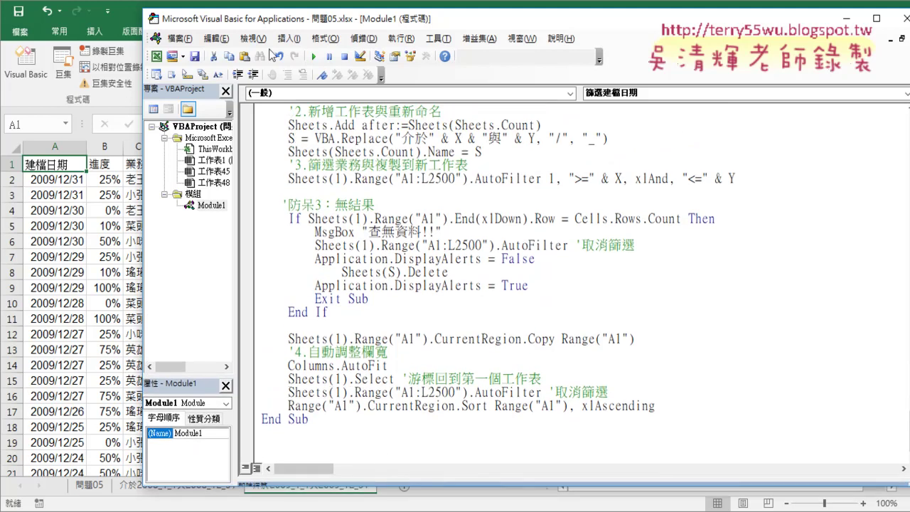
pyautogui.click(253, 39)
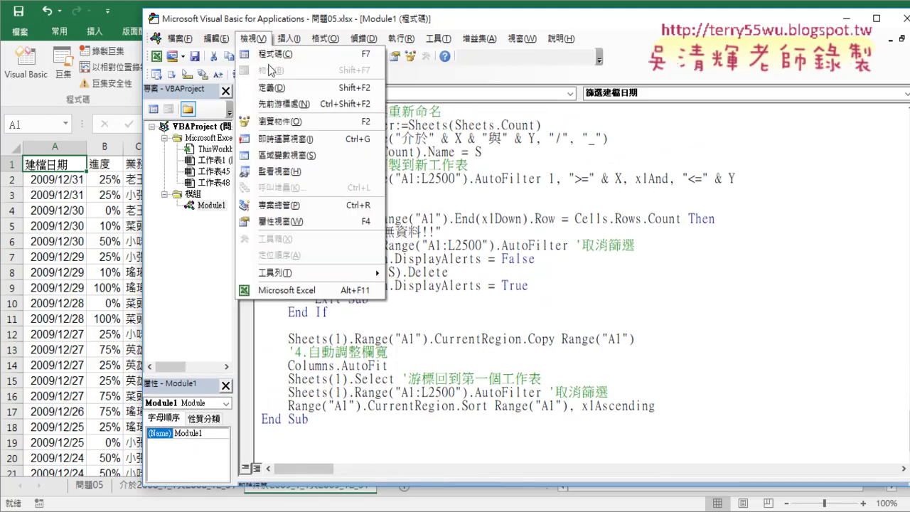
pyautogui.click(301, 139)
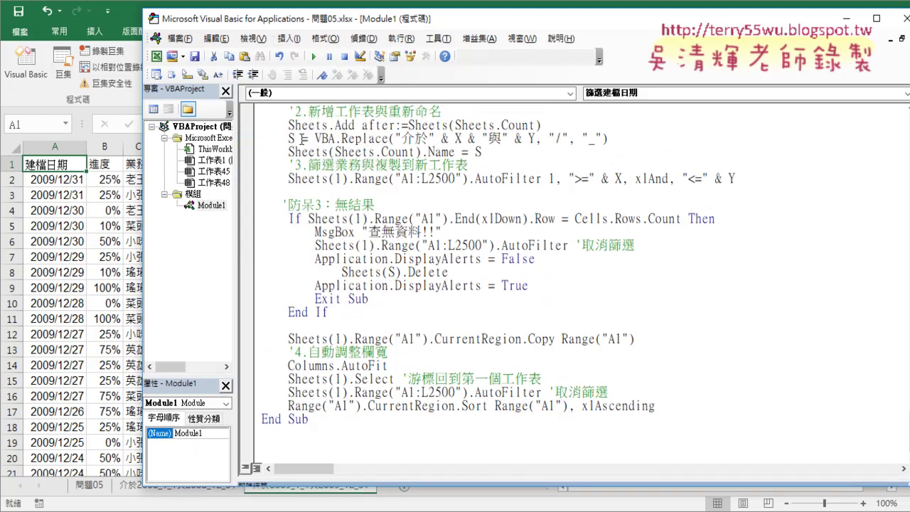
# Step: Rearrange and maximize the VBA editor, then move into the Immediate window with Ctrl+G
pyautogui.click(406, 468)
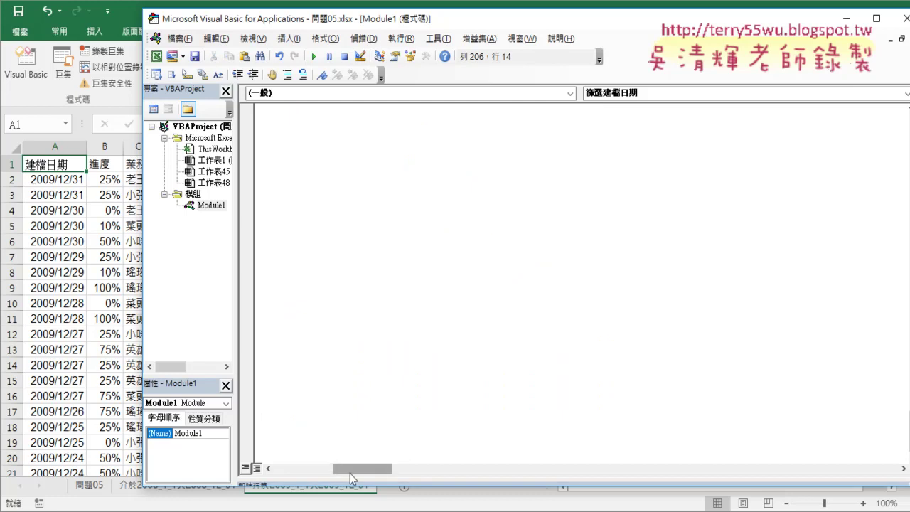
pyautogui.moveTo(349, 470); pyautogui.dragTo(289, 469)
pyautogui.moveTo(376, 30); pyautogui.dragTo(260, 27)
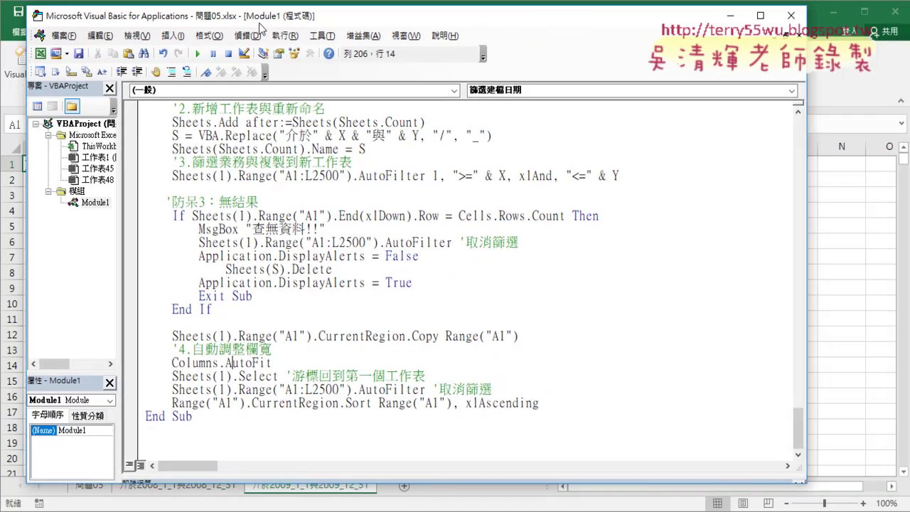
pyautogui.click(345, 228)
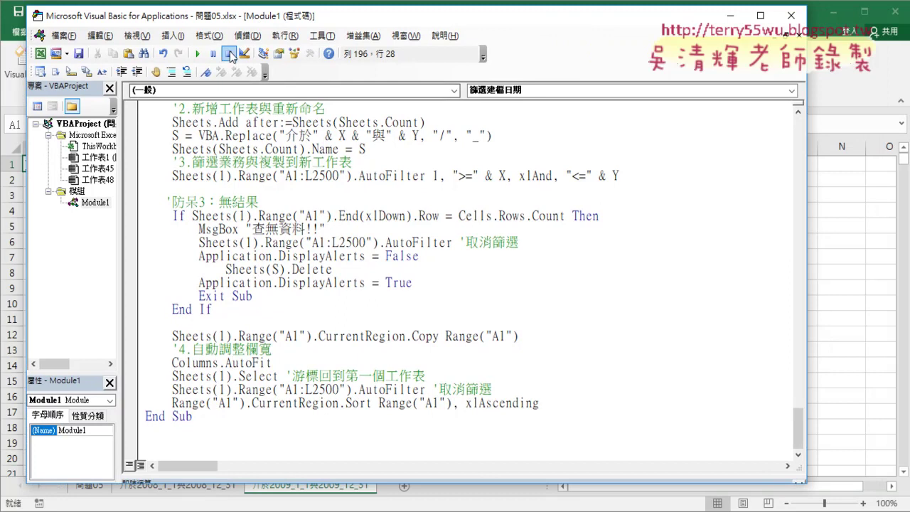
pyautogui.moveTo(252, 18); pyautogui.dragTo(321, 16)
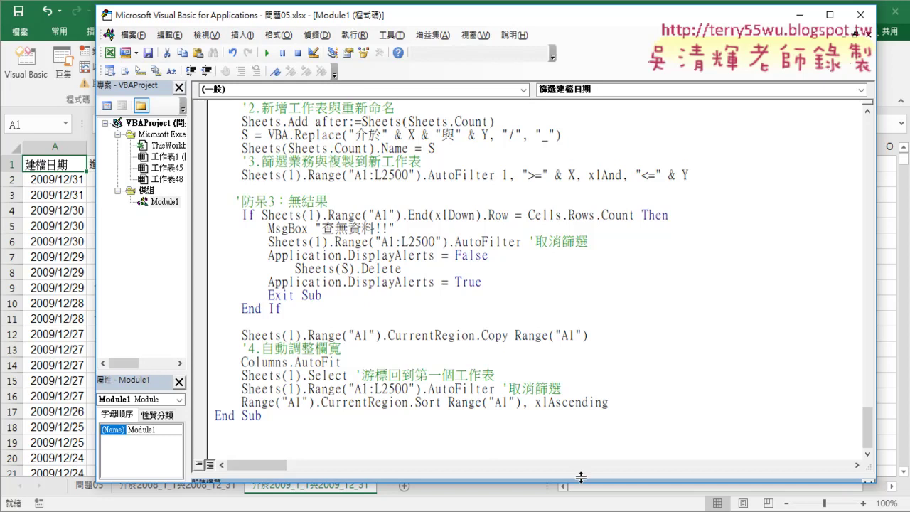
pyautogui.click(830, 15)
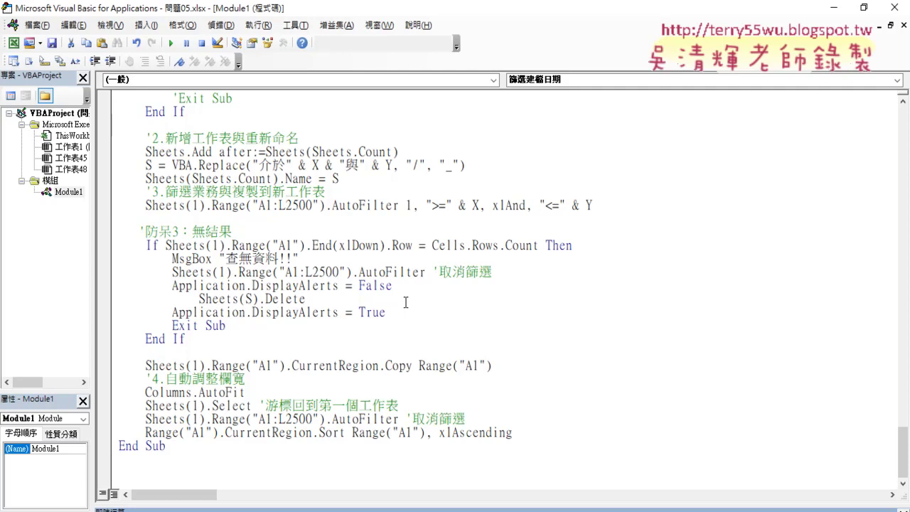
pyautogui.click(290, 338)
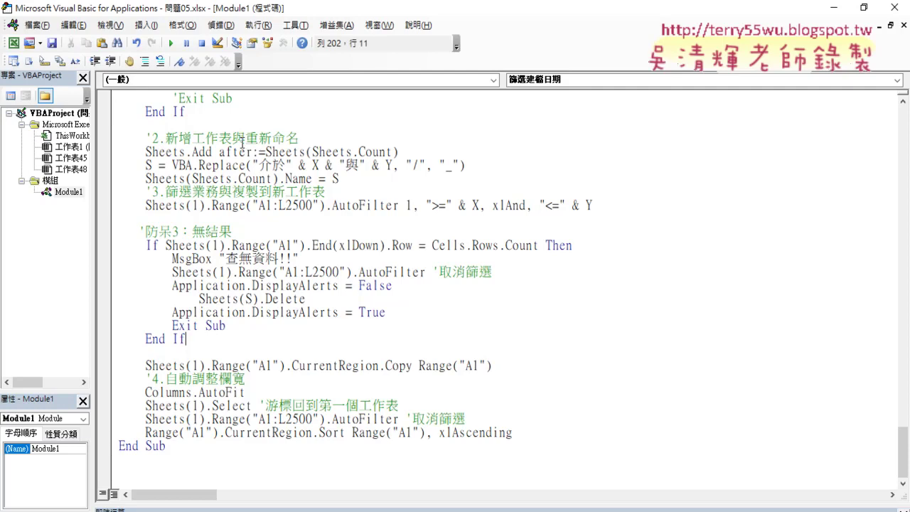
pyautogui.hotkey('ctrl', 'g')
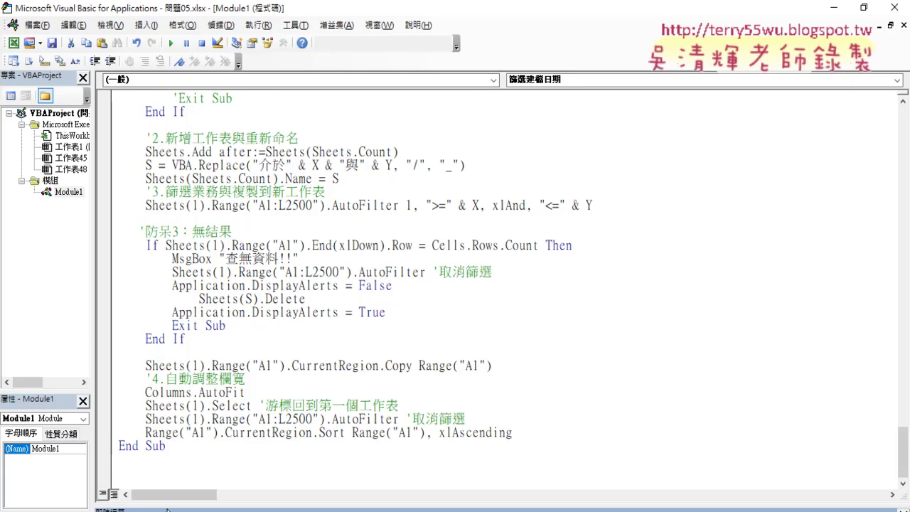
# Step: Paste Range("A1").CurrentRegion.Sort Range("A1"), xlAscending over the Immediate window line
pyautogui.moveTo(168, 509); pyautogui.dragTo(174, 337)
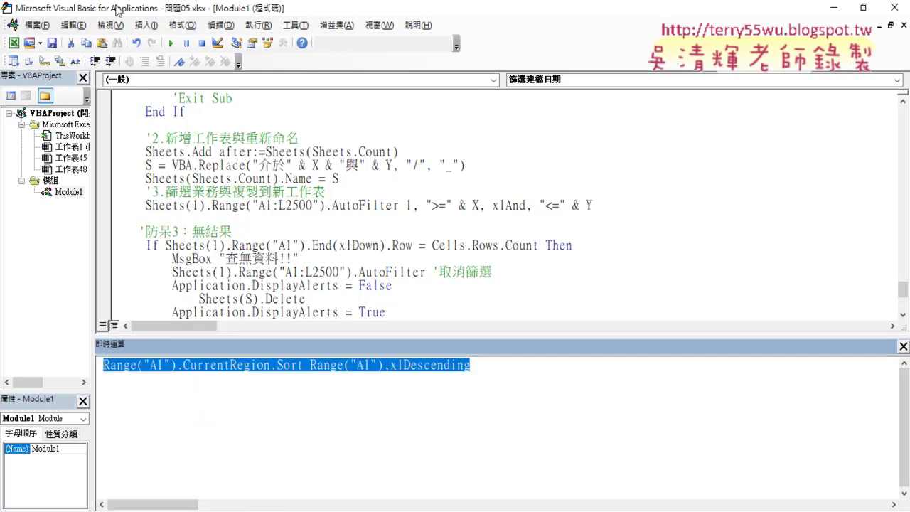
pyautogui.doubleClick(53, 9)
pyautogui.moveTo(130, 19); pyautogui.dragTo(261, 31)
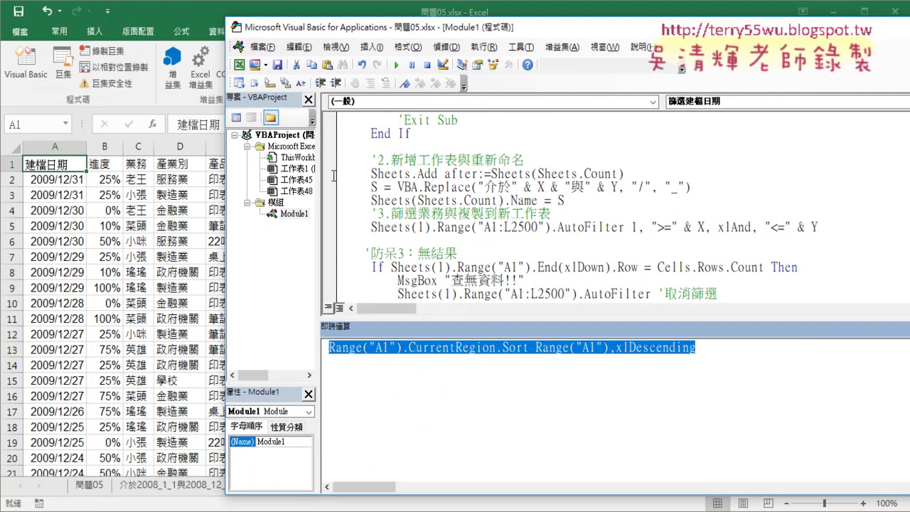
pyautogui.moveTo(695, 348); pyautogui.dragTo(297, 352)
pyautogui.hotkey('ctrl', 'v')
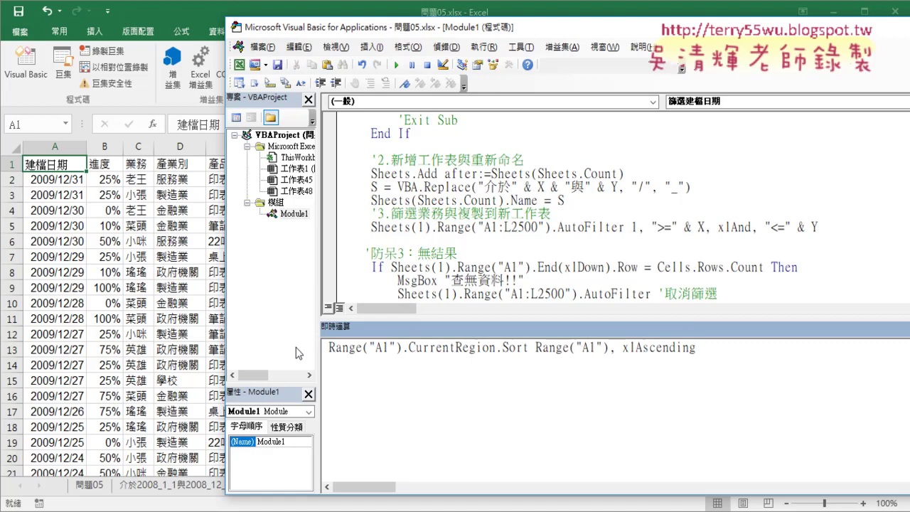
pyautogui.click(330, 348)
pyautogui.write('?')
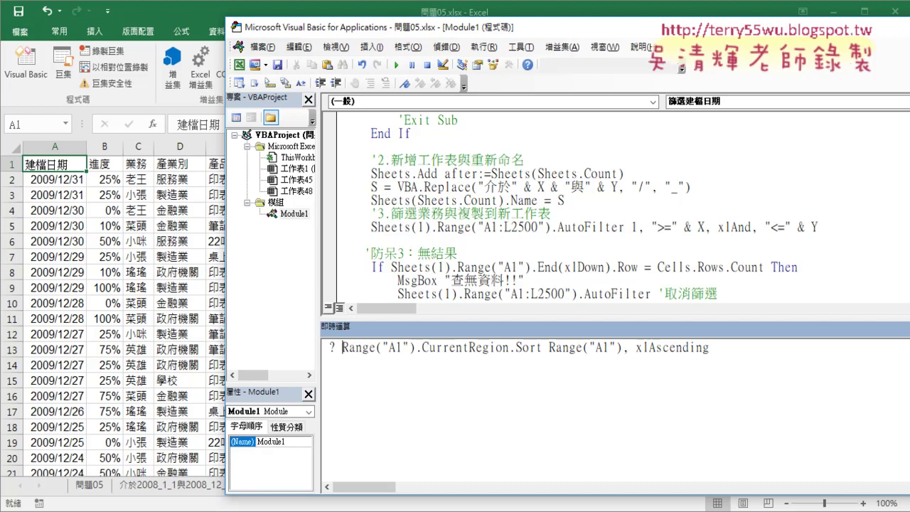
pyautogui.press('BackSpace')
pyautogui.press('BackSpace')
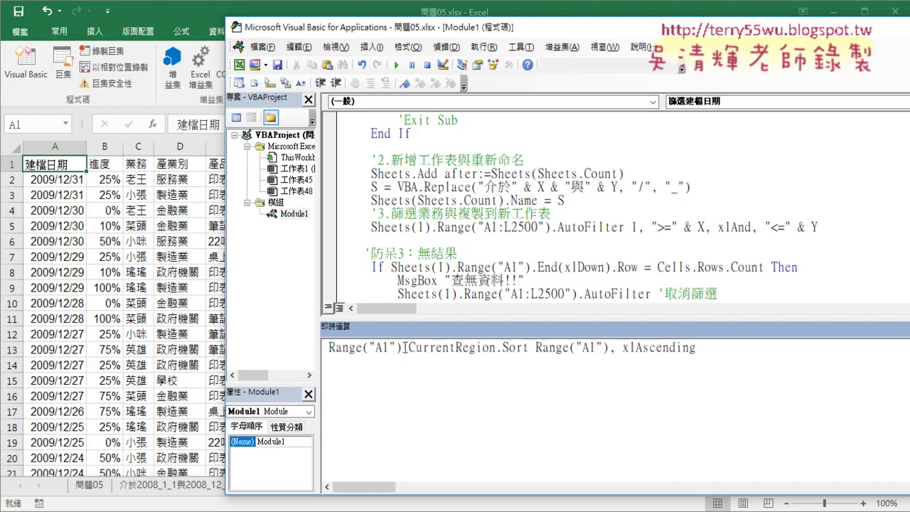
# Step: Execute the ascending Sort so the sheet's dates start at 2009/1/1
pyautogui.moveTo(698, 347); pyautogui.dragTo(327, 347)
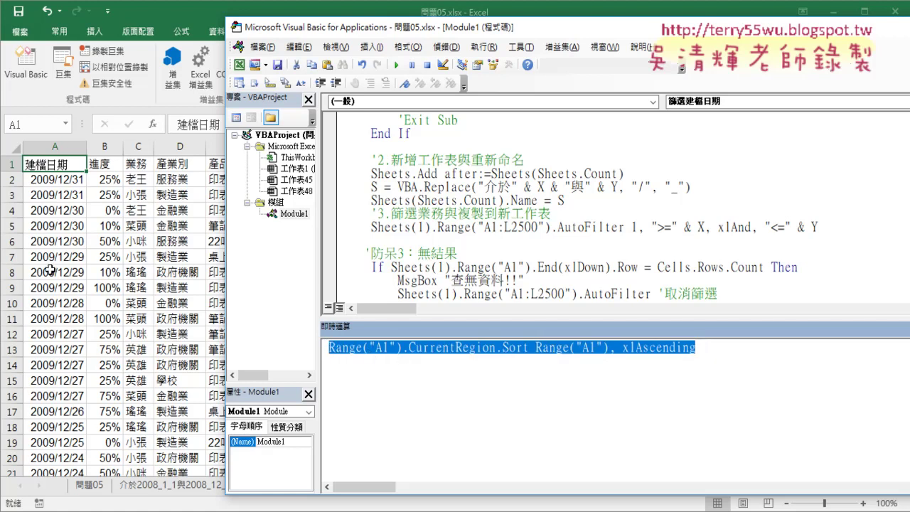
pyautogui.click(638, 347)
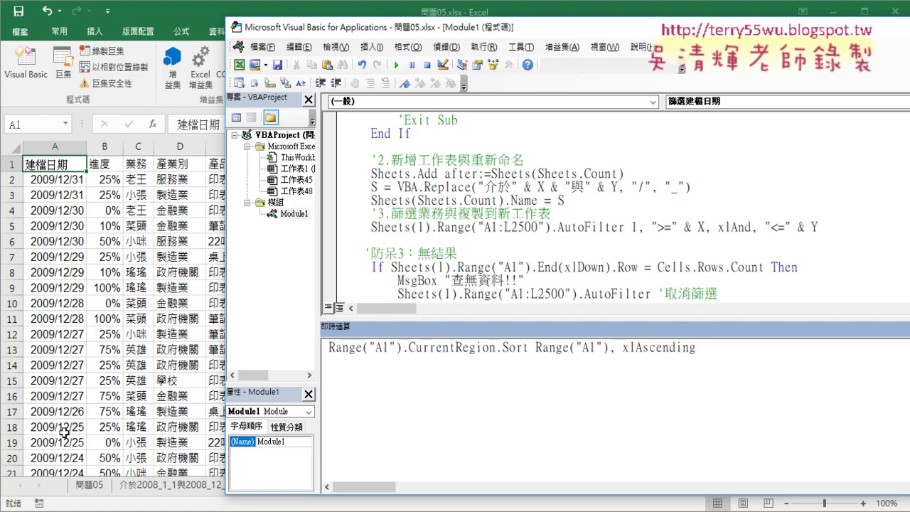
pyautogui.moveTo(696, 347); pyautogui.dragTo(630, 349)
pyautogui.click(629, 349)
pyautogui.press('Return')
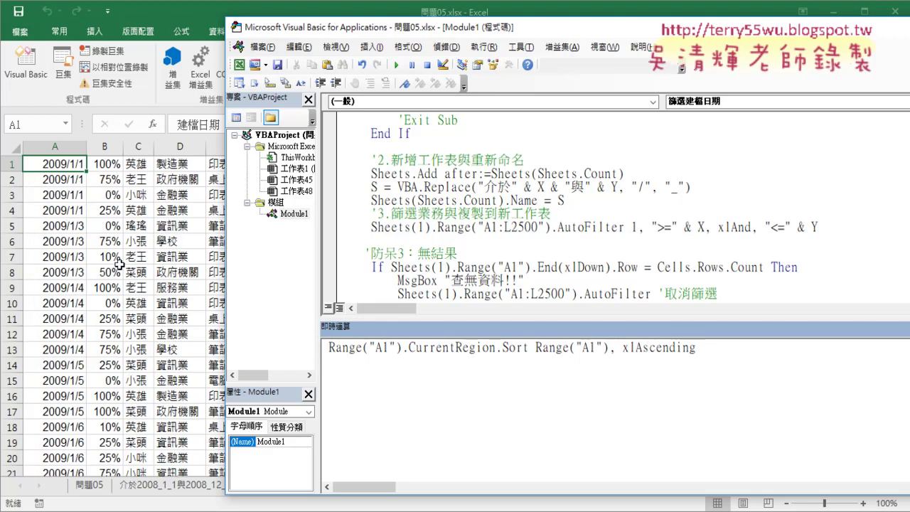
pyautogui.moveTo(609, 348); pyautogui.dragTo(703, 348)
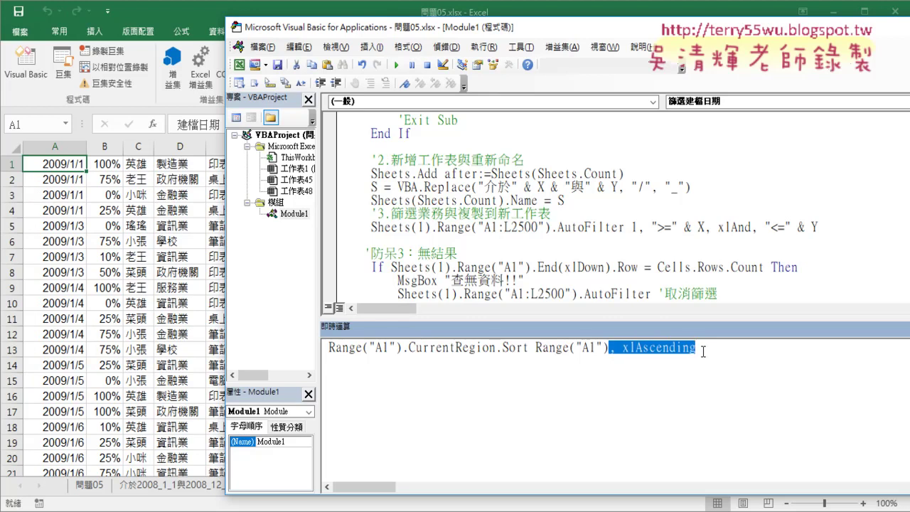
# Step: Change the Immediate-window Sort order to xlDescending and run it, putting 2009/12/31 first
pyautogui.write(',')
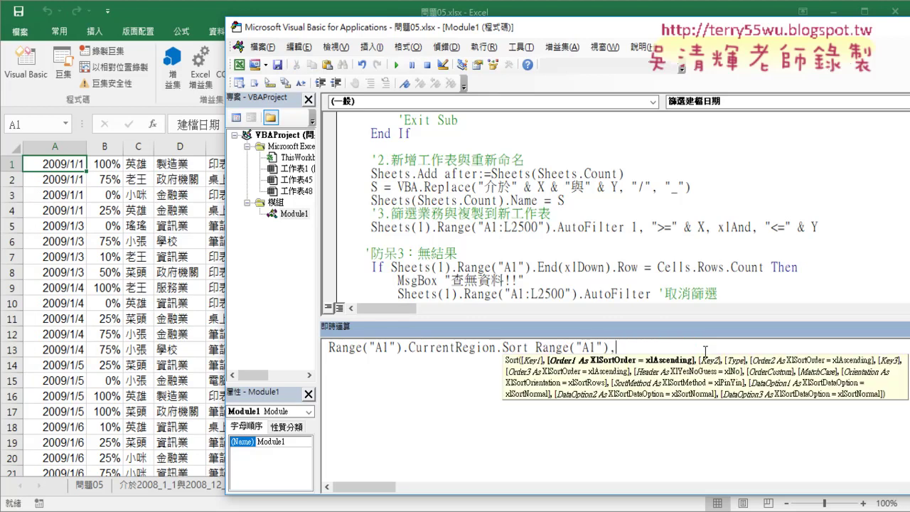
pyautogui.hotkey('ctrl', 'j')
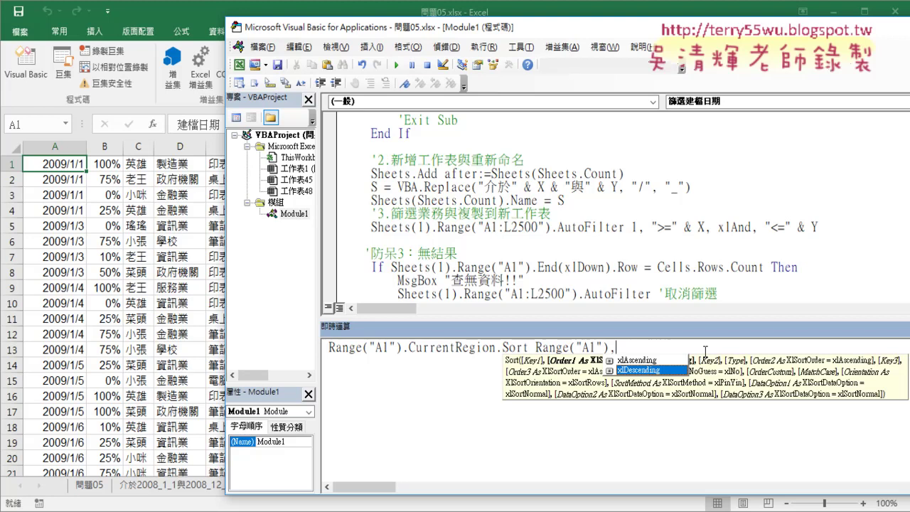
pyautogui.press('space')
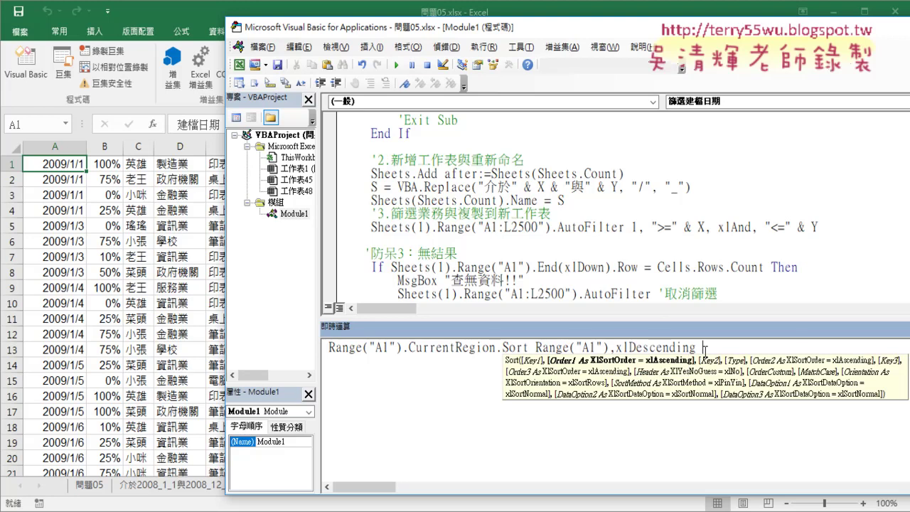
pyautogui.press('Return')
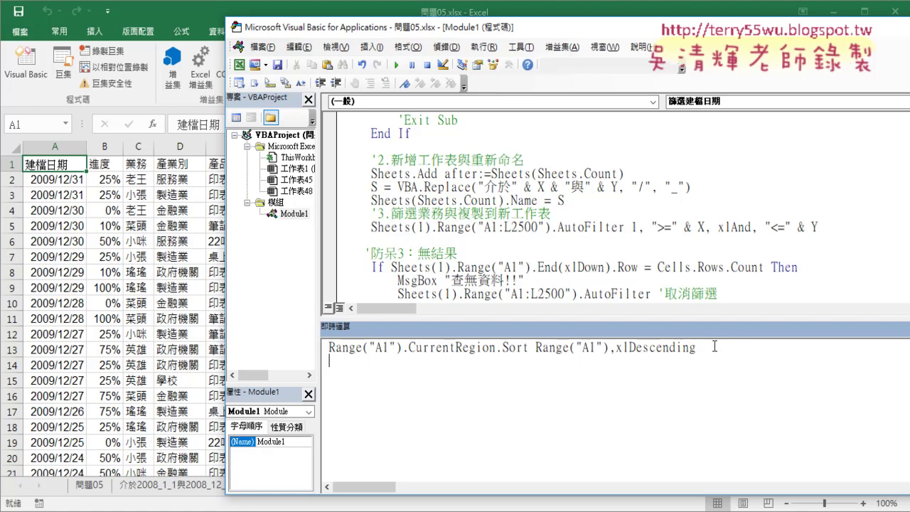
pyautogui.moveTo(715, 346); pyautogui.dragTo(610, 349)
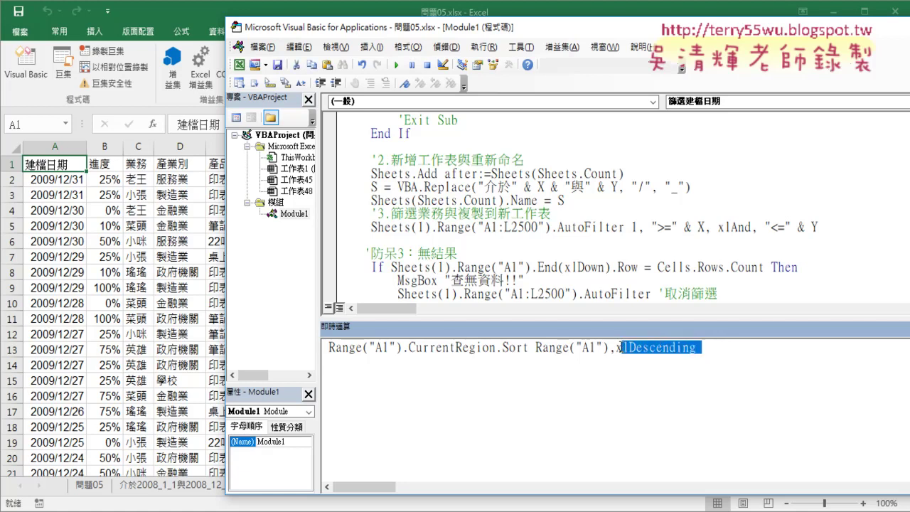
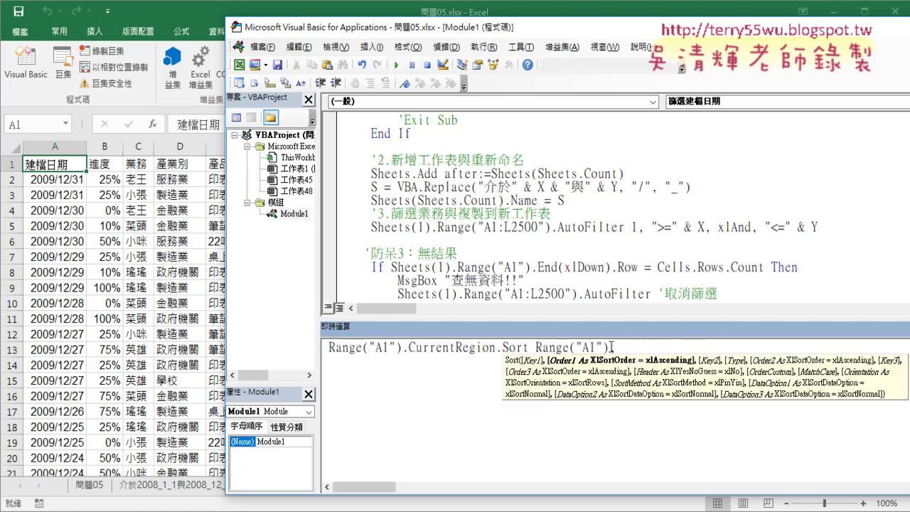
# Step: Run the Immediate-window Sort line with xlAscending and confirm cell A1 now shows 2009/1/1
pyautogui.write(',xlAscending')
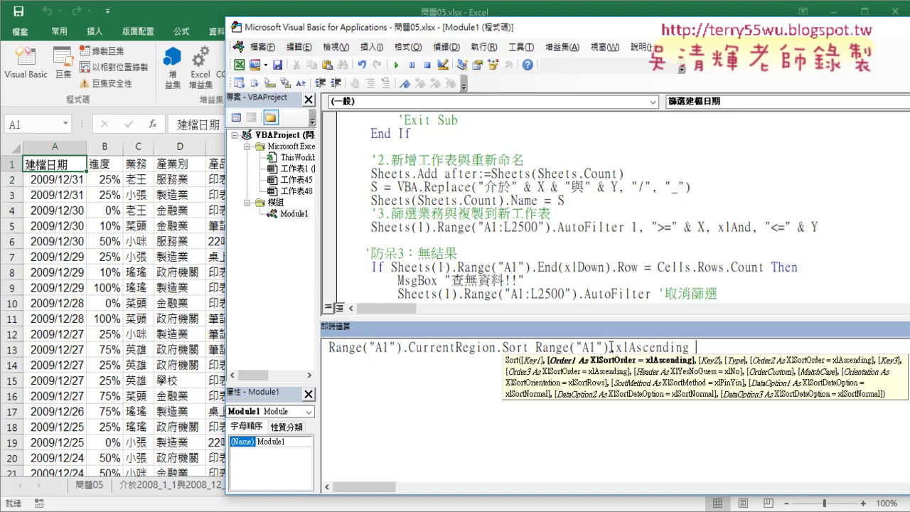
pyautogui.press('Return')
pyautogui.click(53, 287)
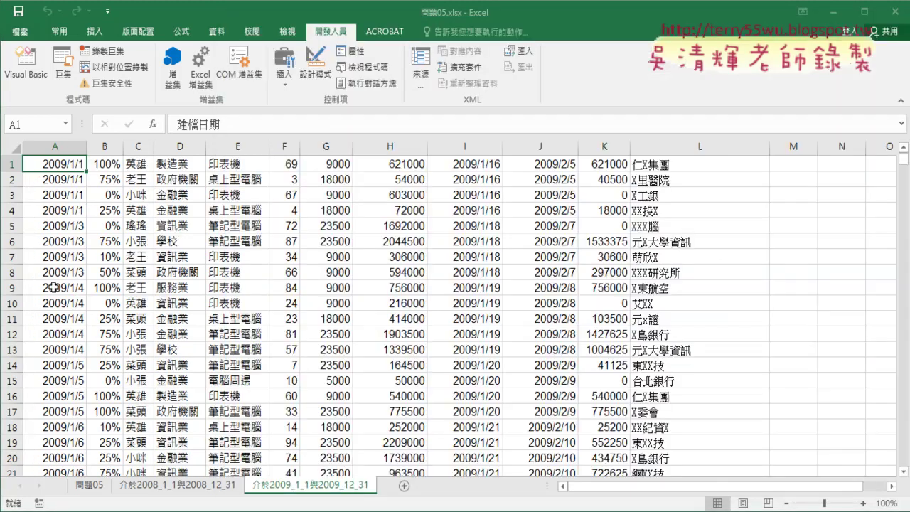
pyautogui.click(57, 164)
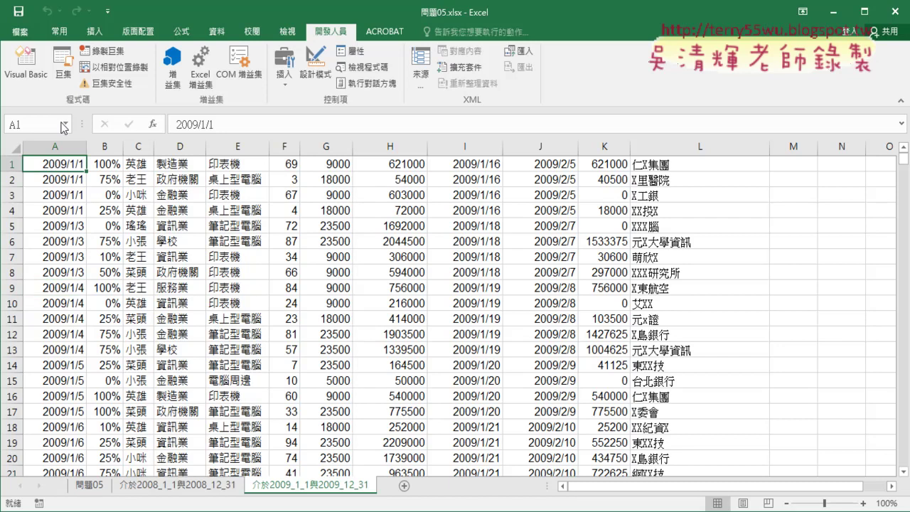
pyautogui.click(26, 62)
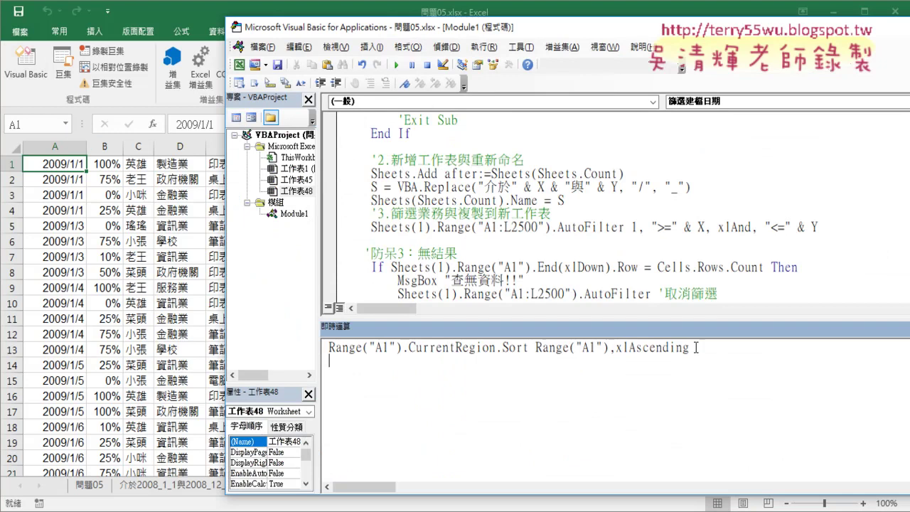
# Step: Replace xlAscending with xlDescending on the Immediate Sort line, followed by a comma
pyautogui.moveTo(696, 348); pyautogui.dragTo(610, 348)
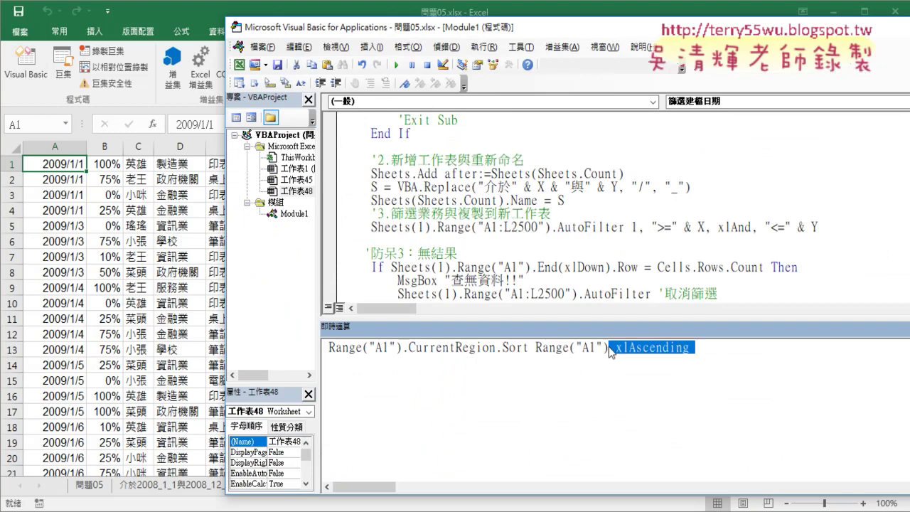
pyautogui.press('BackSpace')
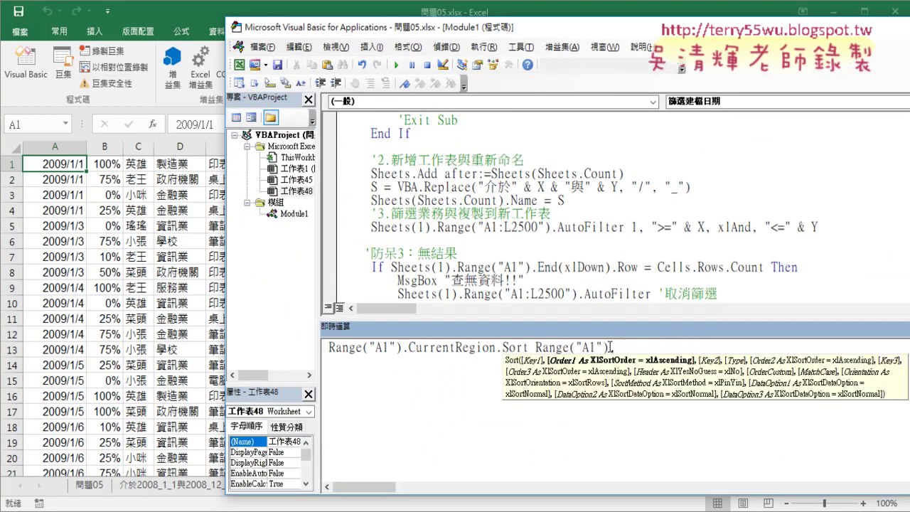
pyautogui.hotkey('ctrl', 'j')
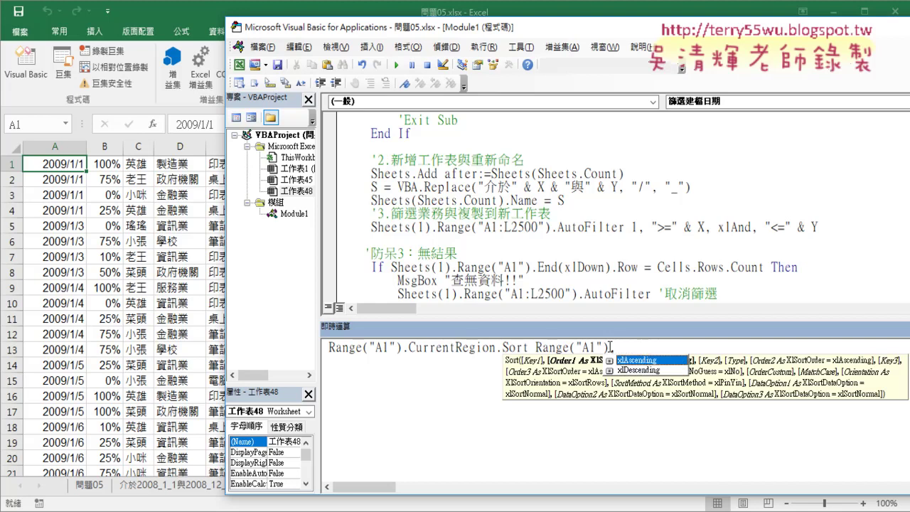
pyautogui.press('Down')
pyautogui.press('space')
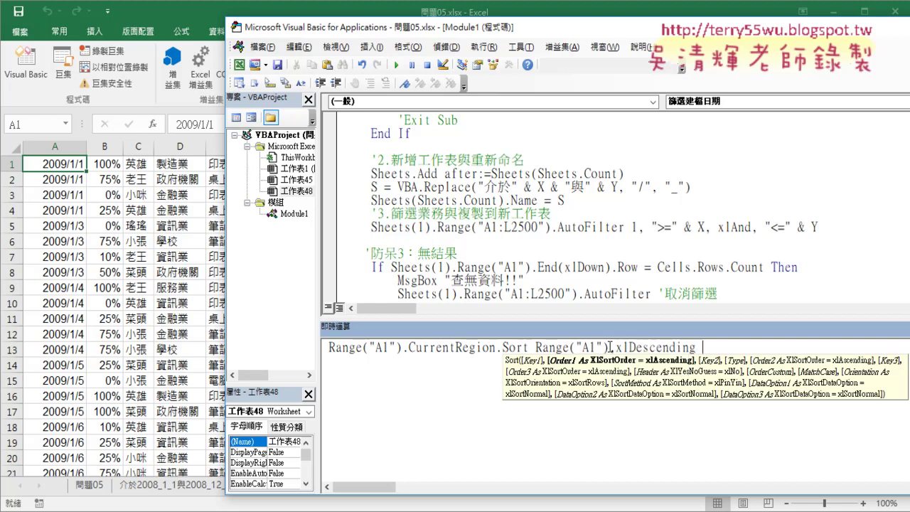
pyautogui.write(',')
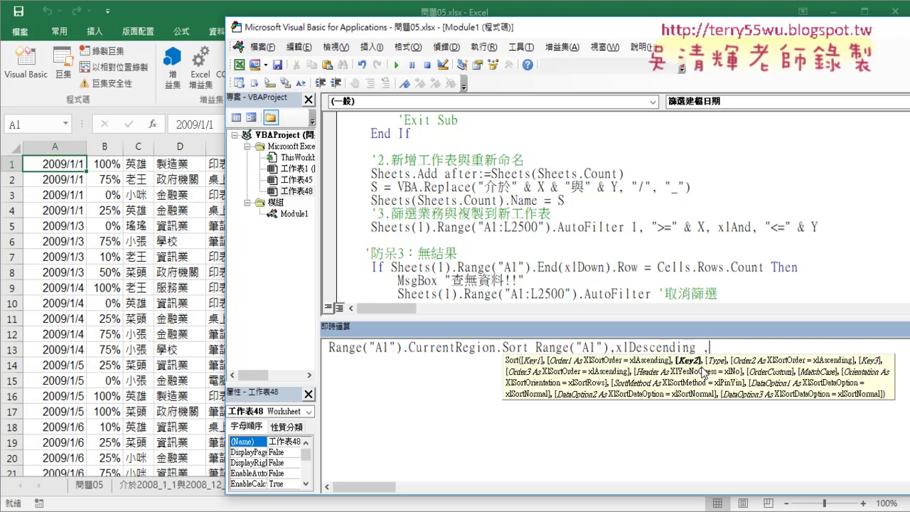
# Step: Append Header:=xlYes to the descending Sort line in the Immediate window
pyautogui.write('He')
pyautogui.write('ad')
pyautogui.write('er:')
pyautogui.write('=')
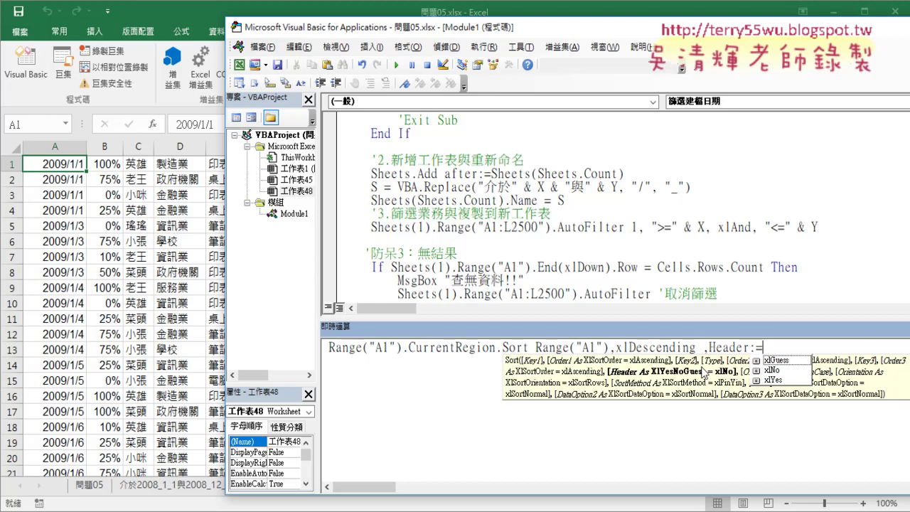
pyautogui.press('Down')
pyautogui.press('Down')
pyautogui.press('Up')
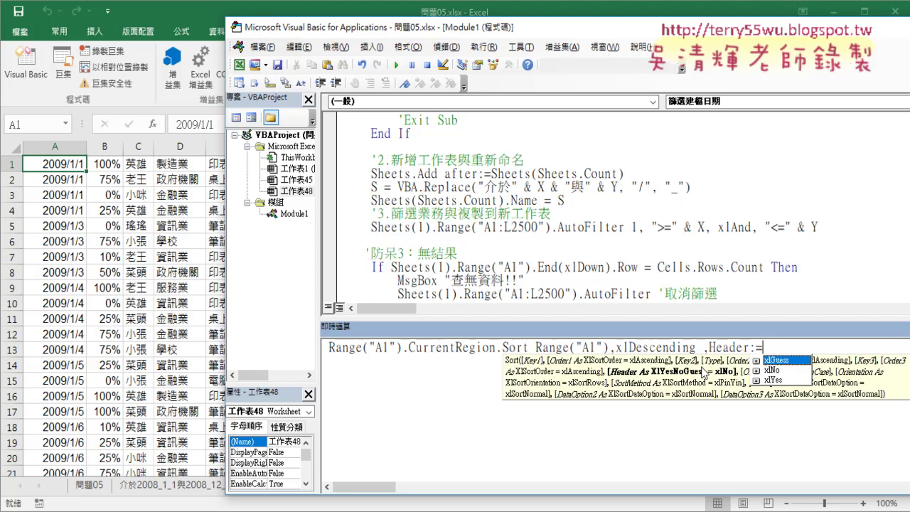
pyautogui.press('Down')
pyautogui.press('Down')
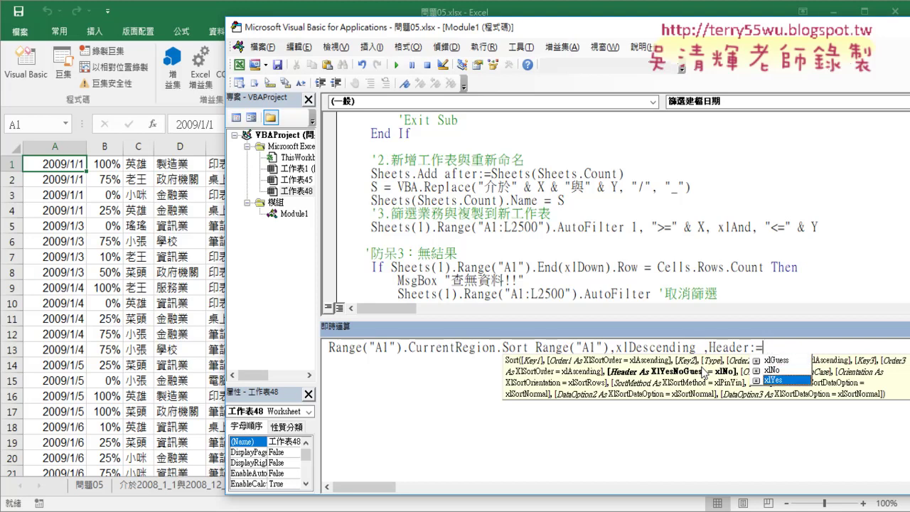
pyautogui.press('space')
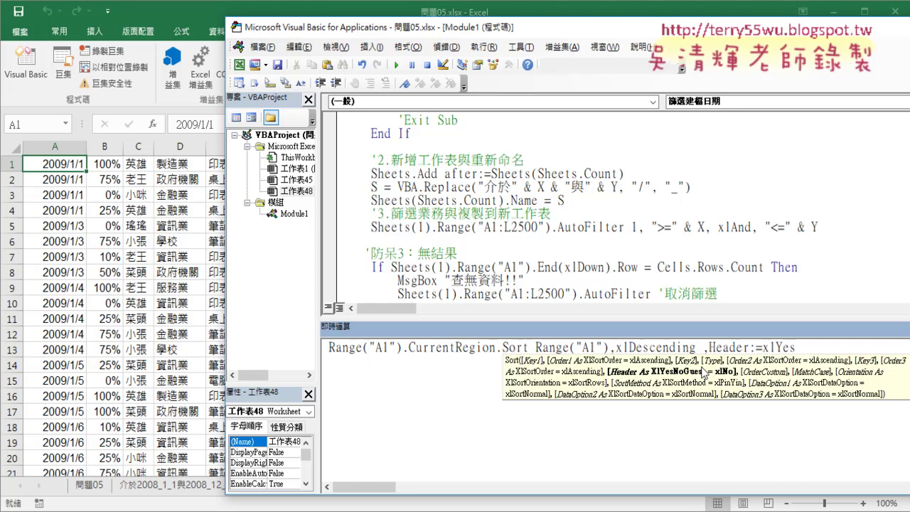
# Step: Cut ',Header:=xlYes' from the line and run the descending sort, putting 2009/12/31 on top
pyautogui.moveTo(704, 347); pyautogui.dragTo(800, 347)
pyautogui.hotkey('ctrl', 'c')
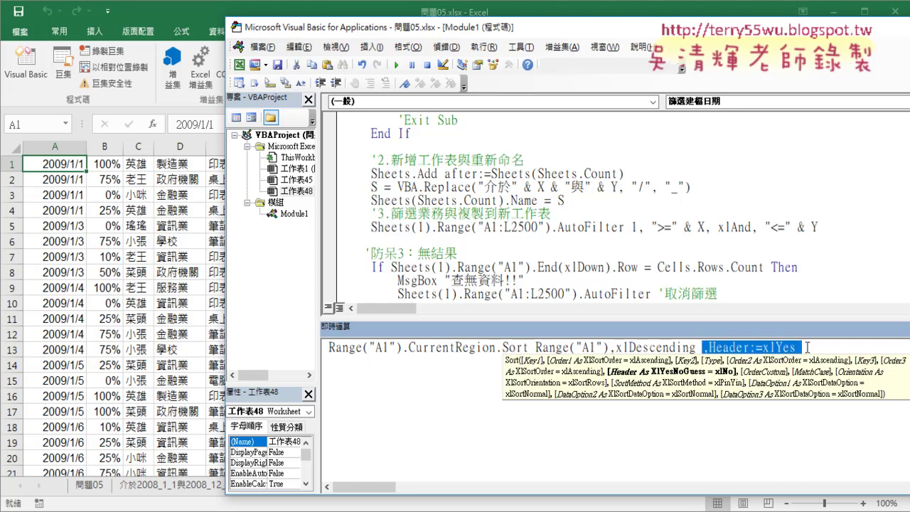
pyautogui.rightClick(756, 351)
pyautogui.click(775, 359)
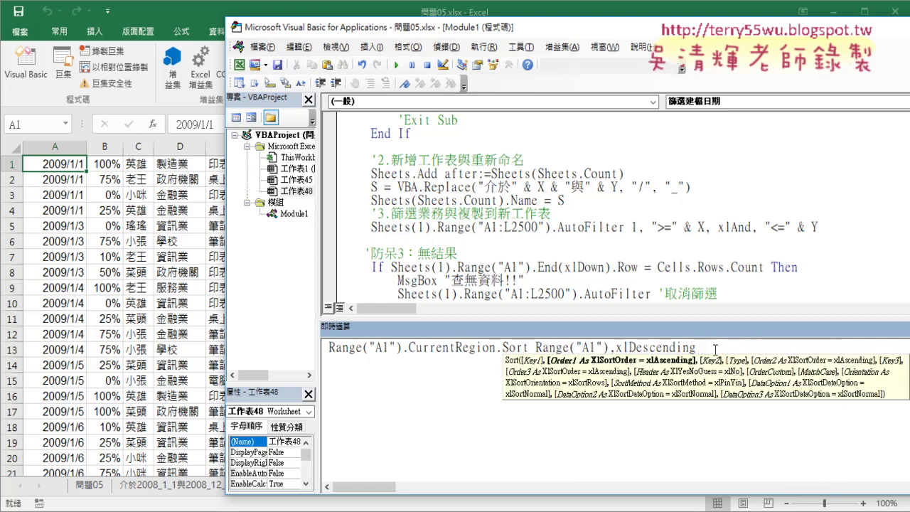
pyautogui.press('Return')
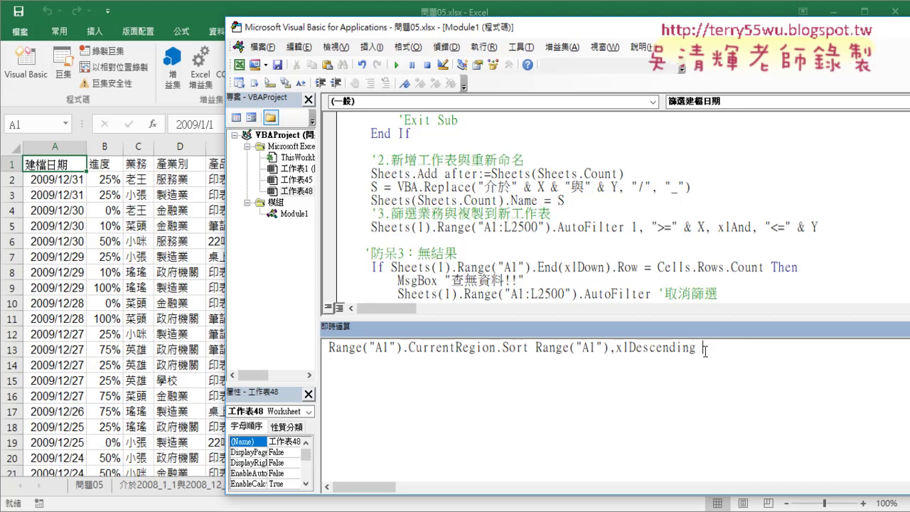
# Step: Paste Header:=xlYes back, switch xlDescending to xlAscending, remove extra spaces, and run the sort
pyautogui.hotkey('ctrl', 'v')
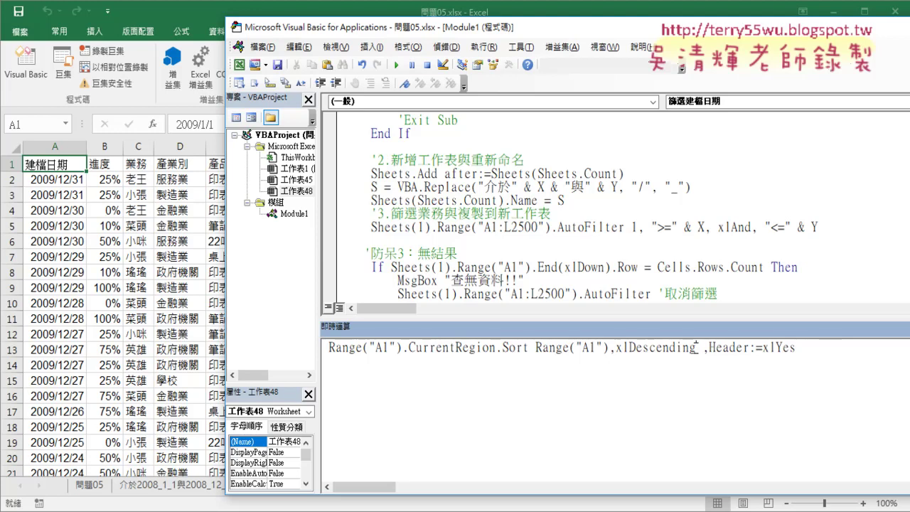
pyautogui.moveTo(696, 352); pyautogui.dragTo(610, 354)
pyautogui.press('BackSpace')
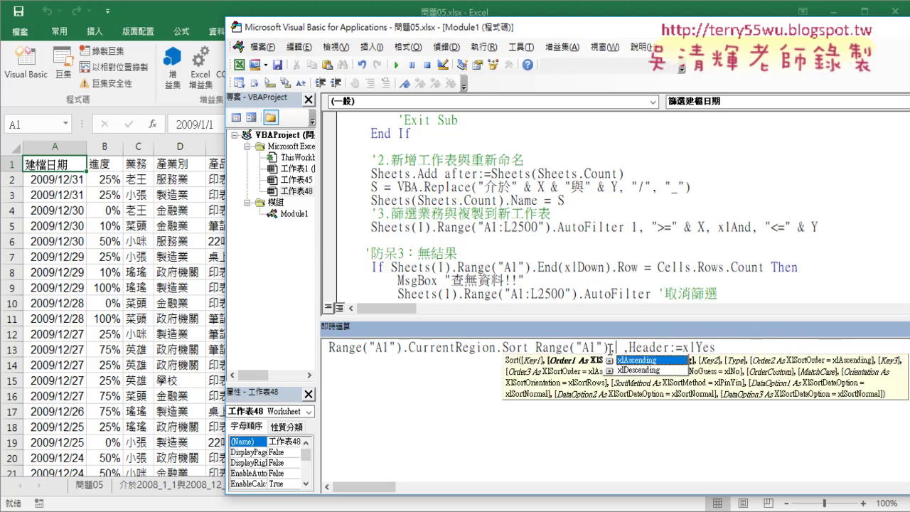
pyautogui.write(',xlAscending')
pyautogui.click(726, 349)
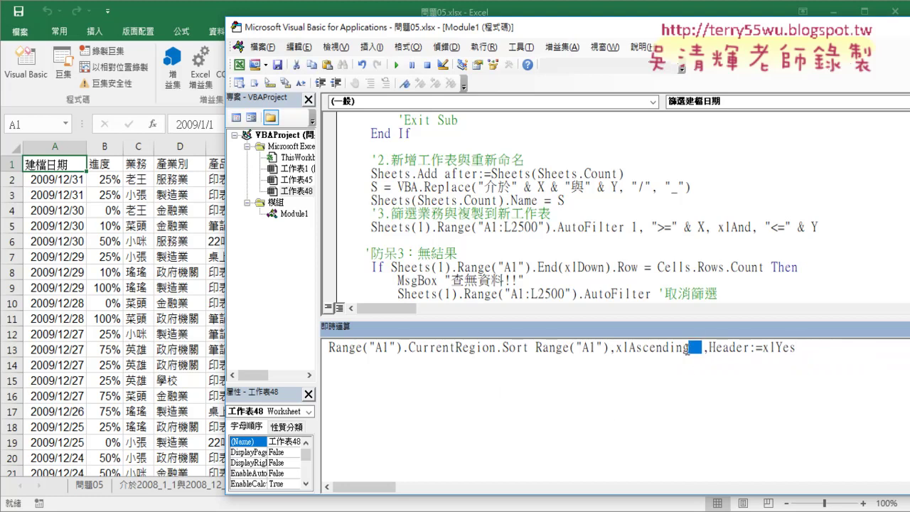
pyautogui.moveTo(703, 348); pyautogui.dragTo(688, 348)
pyautogui.press('BackSpace')
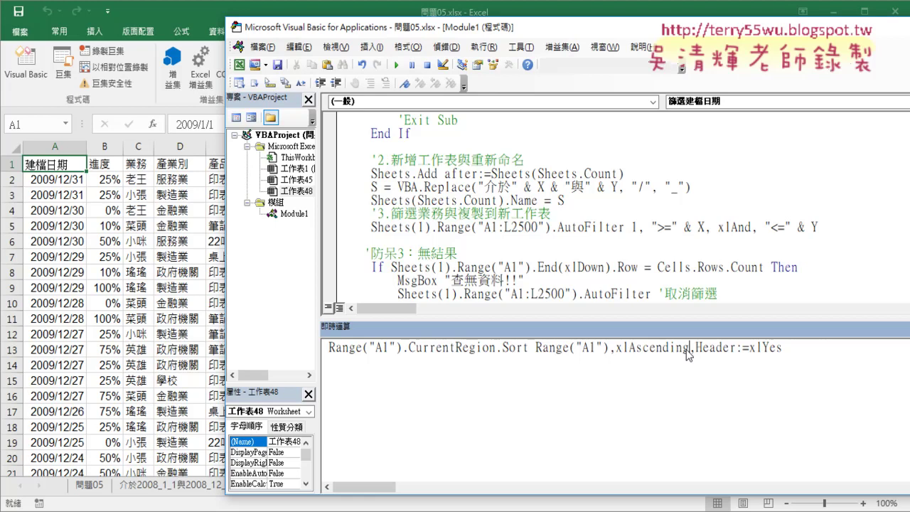
pyautogui.press('Return')
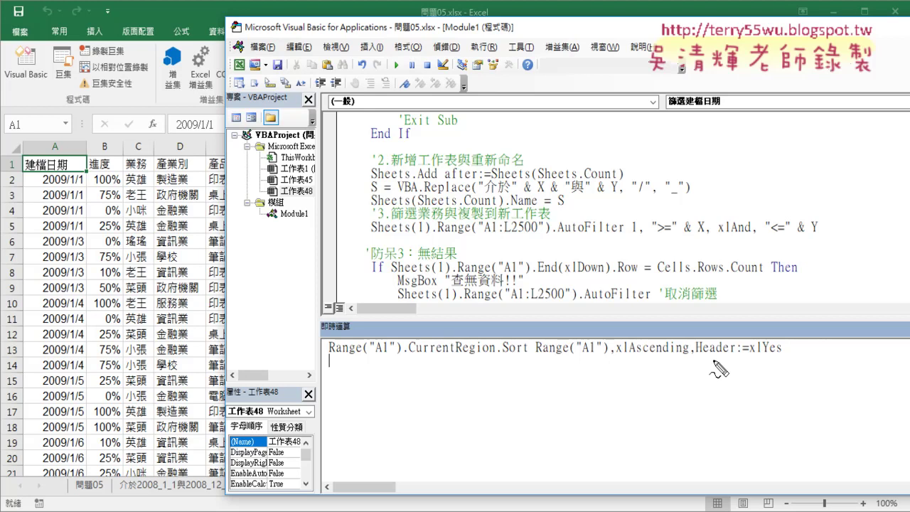
# Step: Annotate Header:=xlYes, the 建檔日期 cell and the Range/xlAscending arguments, then clear the marks
pyautogui.moveTo(782, 358); pyautogui.dragTo(694, 358)
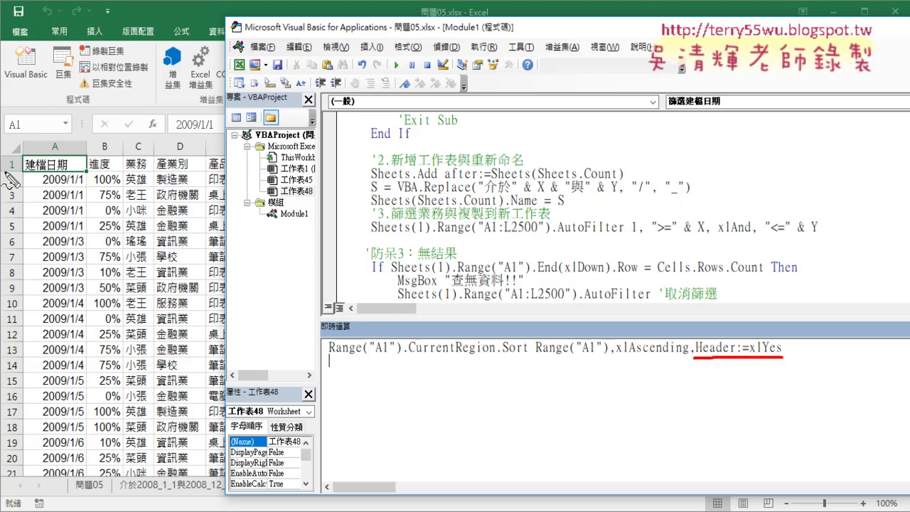
pyautogui.moveTo(86, 176); pyautogui.dragTo(14, 181)
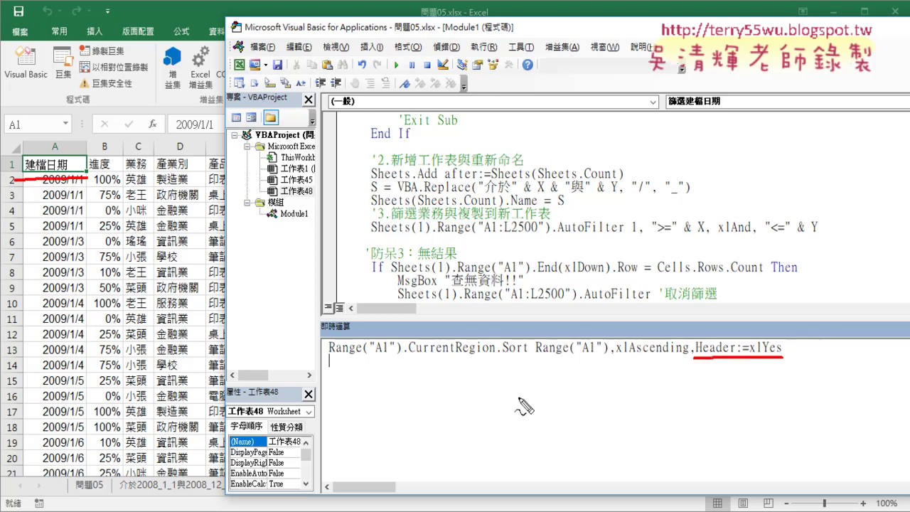
pyautogui.moveTo(535, 358); pyautogui.dragTo(667, 357)
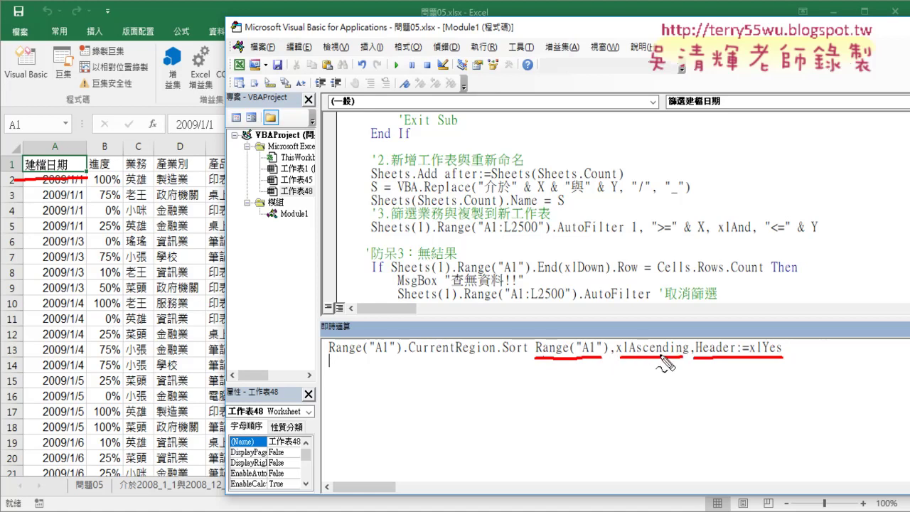
pyautogui.moveTo(695, 357); pyautogui.dragTo(754, 335)
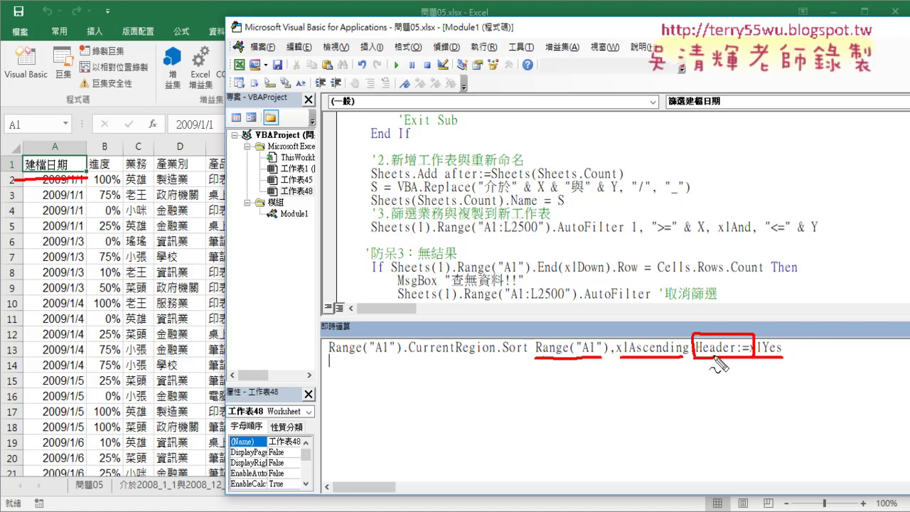
pyautogui.moveTo(718, 411)
pyautogui.mouseDown()
pyautogui.moveTo(718, 388)
pyautogui.moveTo(741, 387)
pyautogui.mouseUp()
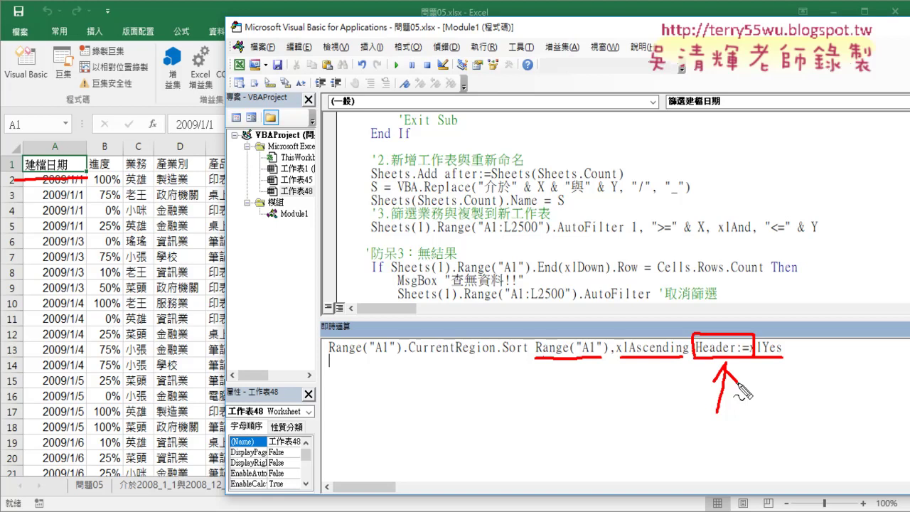
pyautogui.press('Escape')
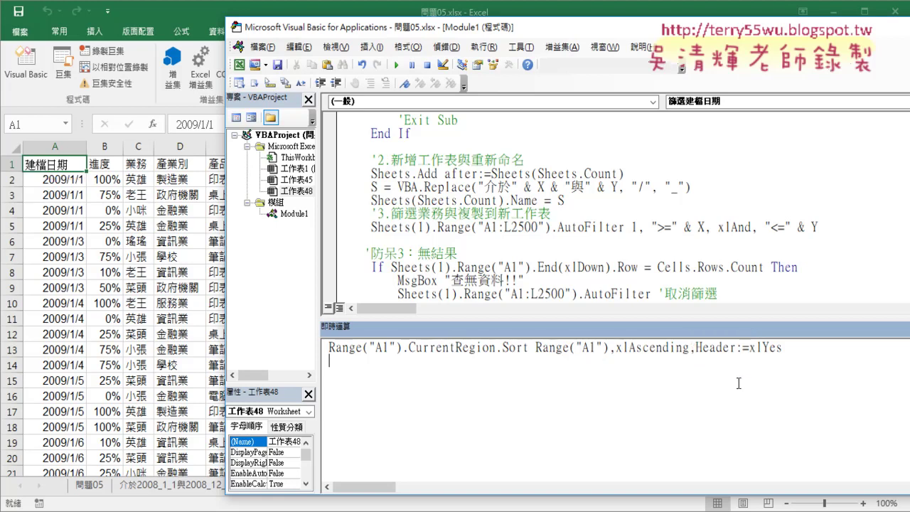
# Step: Delete 'Header:=' so only xlYes remains and run the line, triggering error 1004
pyautogui.moveTo(695, 348); pyautogui.dragTo(750, 348)
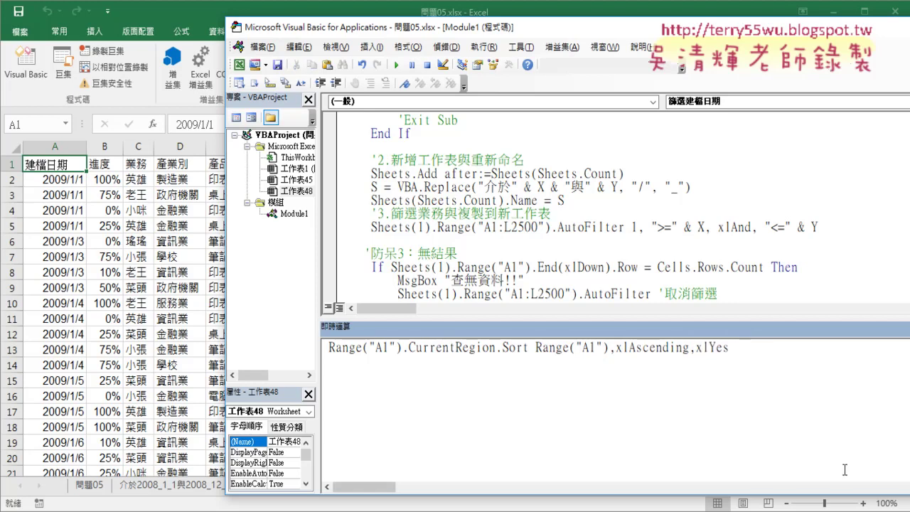
pyautogui.click(746, 354)
pyautogui.press('Return')
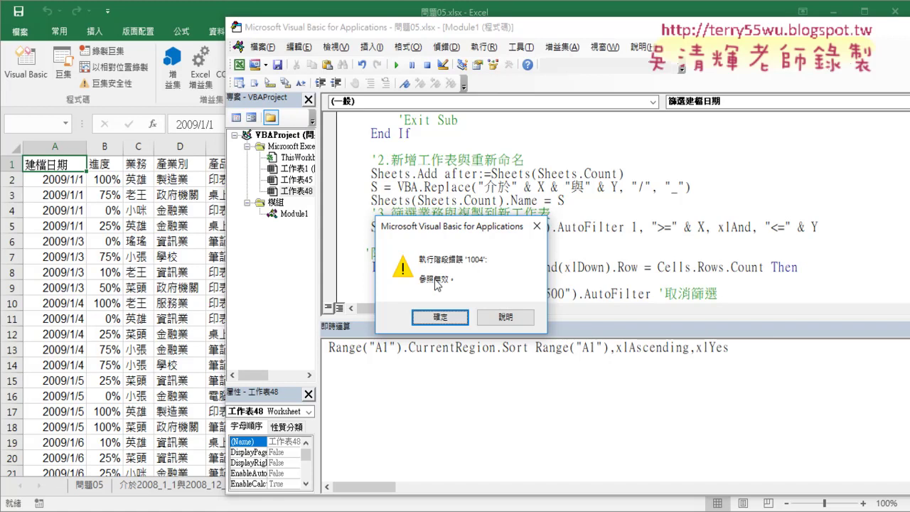
# Step: Dismiss run-time error 1004 and delete all arguments after Sort on the trial line
pyautogui.click(439, 317)
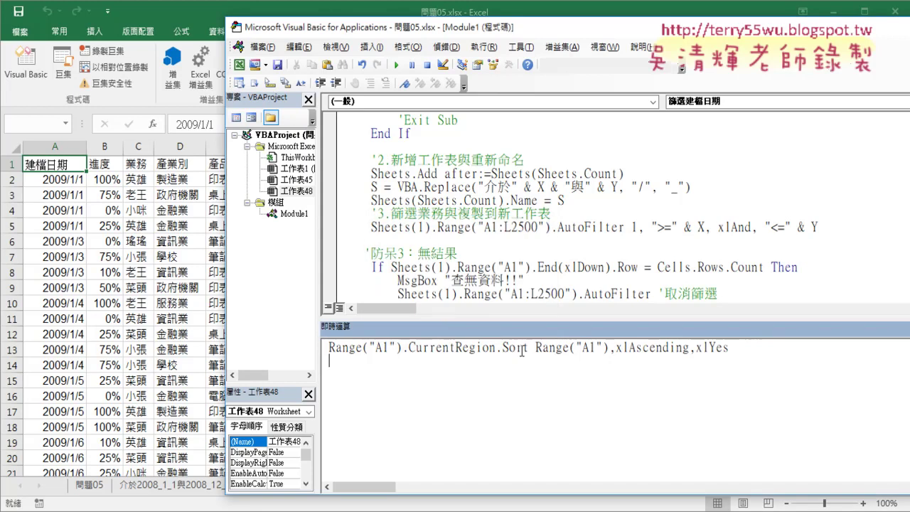
pyautogui.doubleClick(552, 347)
pyautogui.moveTo(558, 349); pyautogui.dragTo(748, 347)
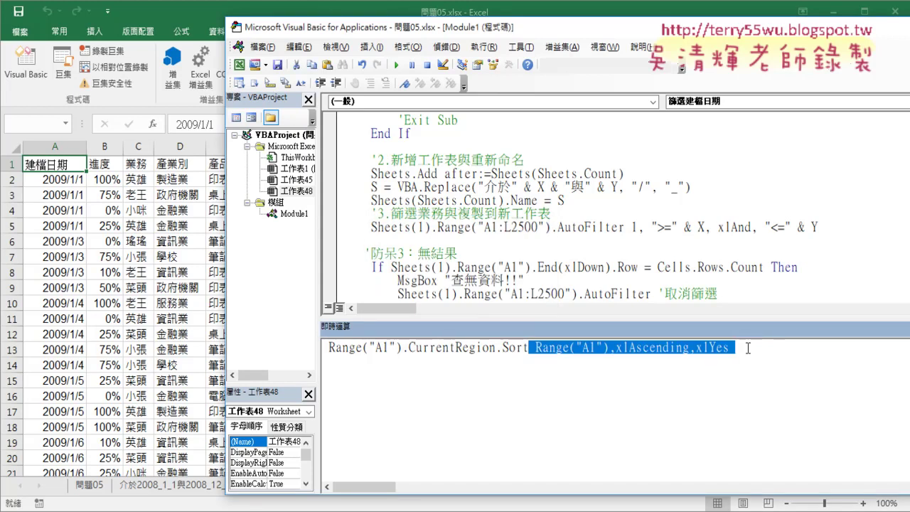
pyautogui.press('Delete')
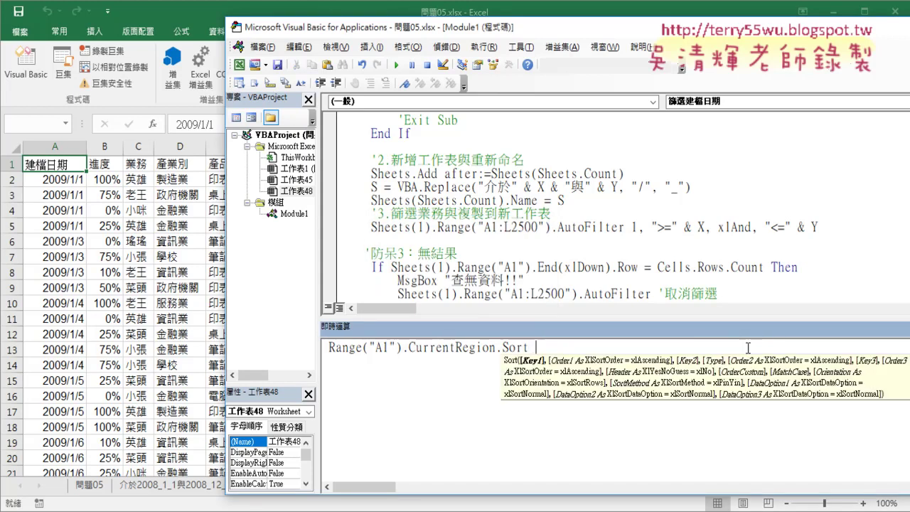
# Step: Open the Range.Sort documentation page with F1 from the word Sort
pyautogui.write('(')
pyautogui.press('BackSpace')
pyautogui.press('Left')
pyautogui.press('Left')
pyautogui.press('Left')
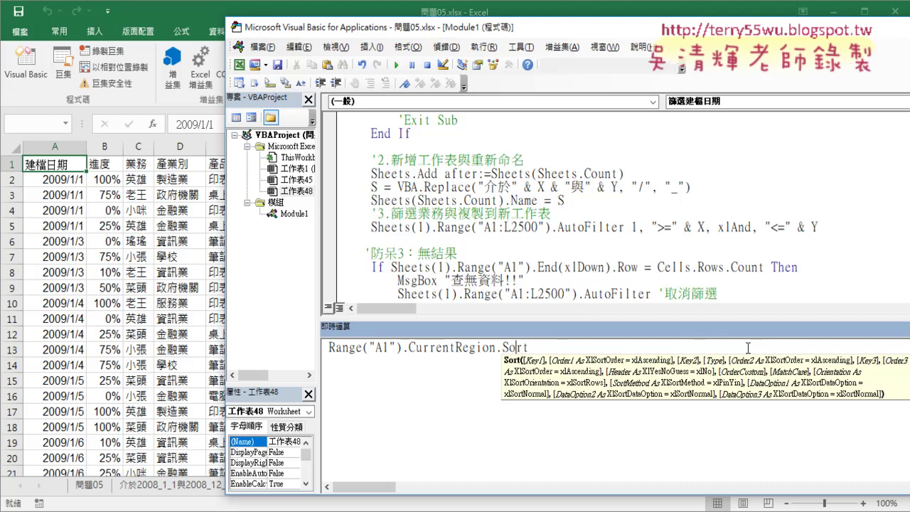
pyautogui.press('F1')
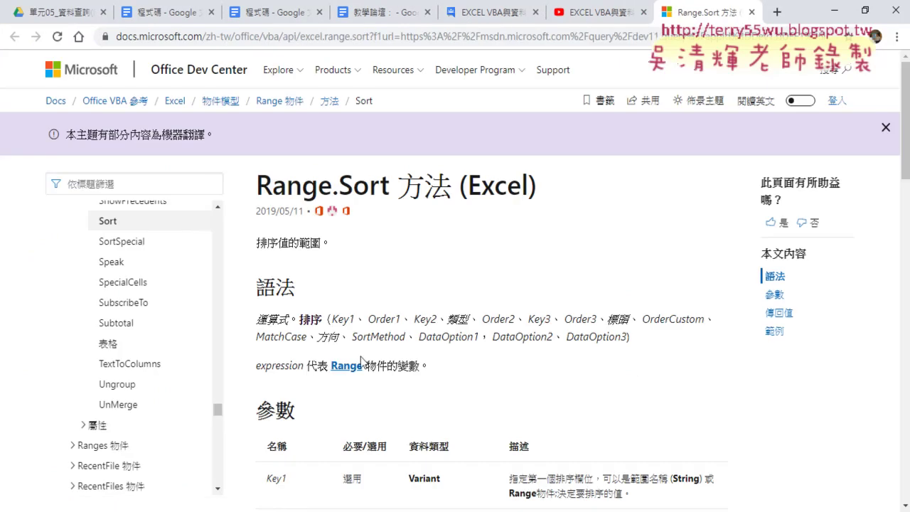
# Step: Scroll through the Range.Sort parameters table, then close the help page
pyautogui.scroll(-2, 438, 335)
pyautogui.scroll(-1, 448, 291)
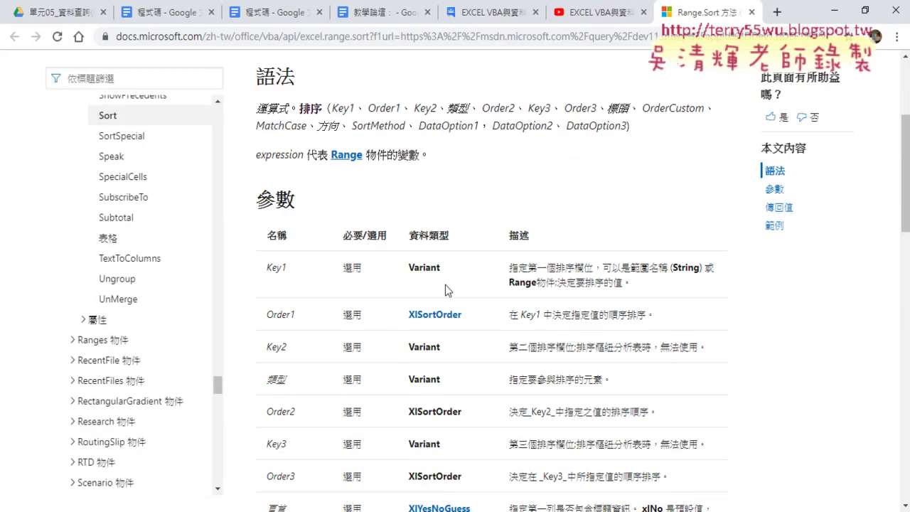
pyautogui.scroll(-1, 439, 341)
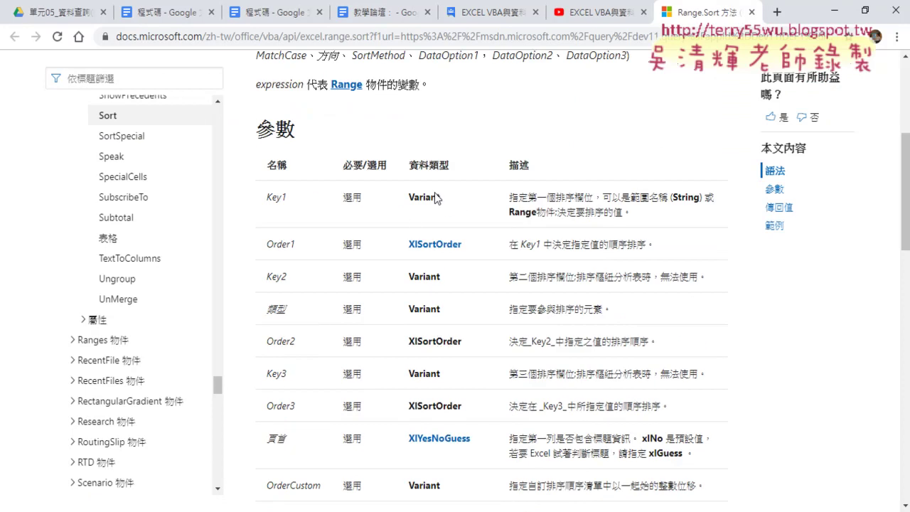
pyautogui.scroll(-1, 422, 274)
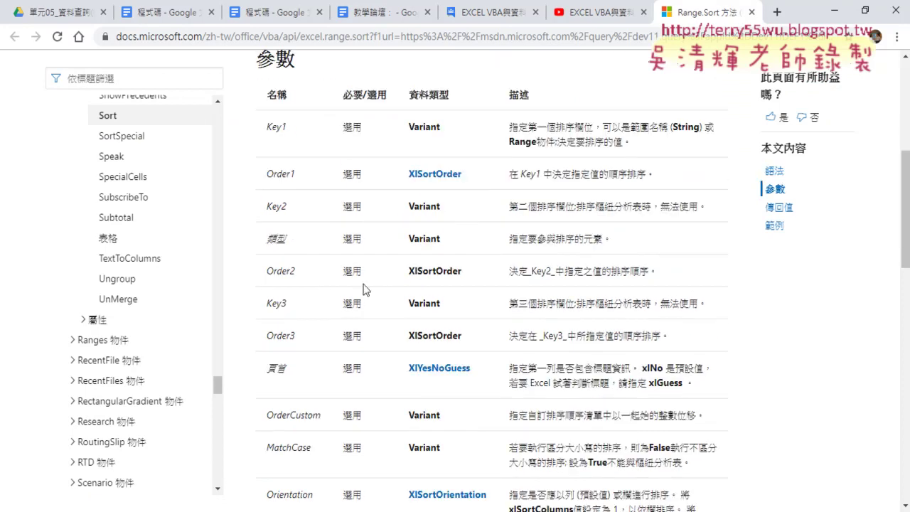
pyautogui.scroll(-3, 363, 286)
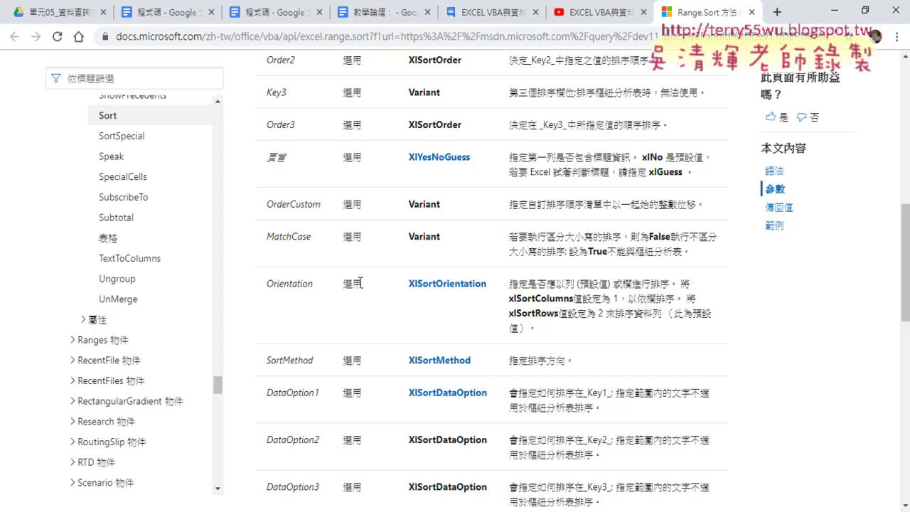
pyautogui.scroll(-1, 392, 279)
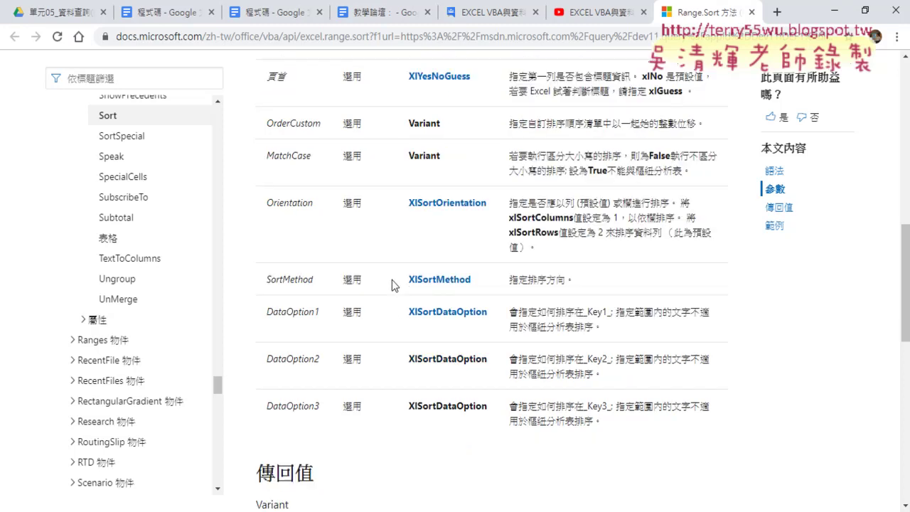
pyautogui.scroll(-2, 392, 280)
pyautogui.click(752, 12)
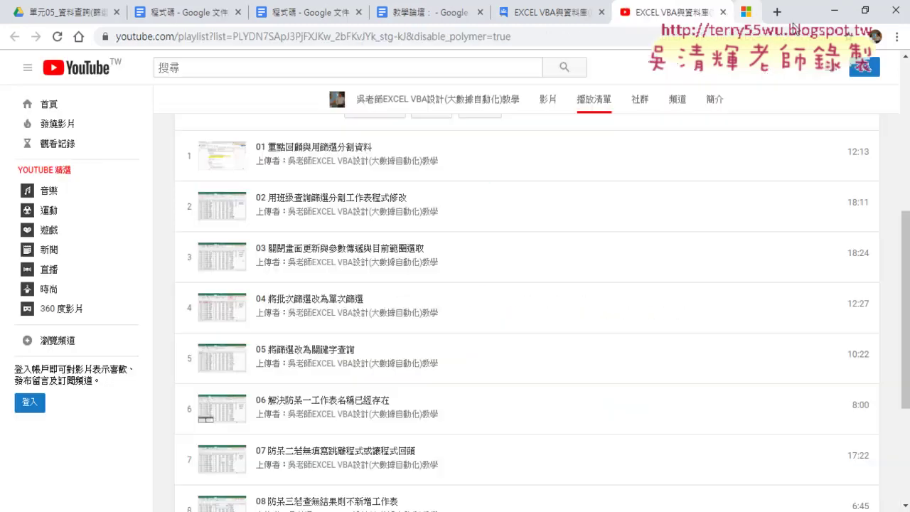
# Step: Look up the Sort line in the 程式碼 Google Docs notes, then bring back the VBA editor
pyautogui.click(835, 11)
pyautogui.hotkey('alt', 'Tab')
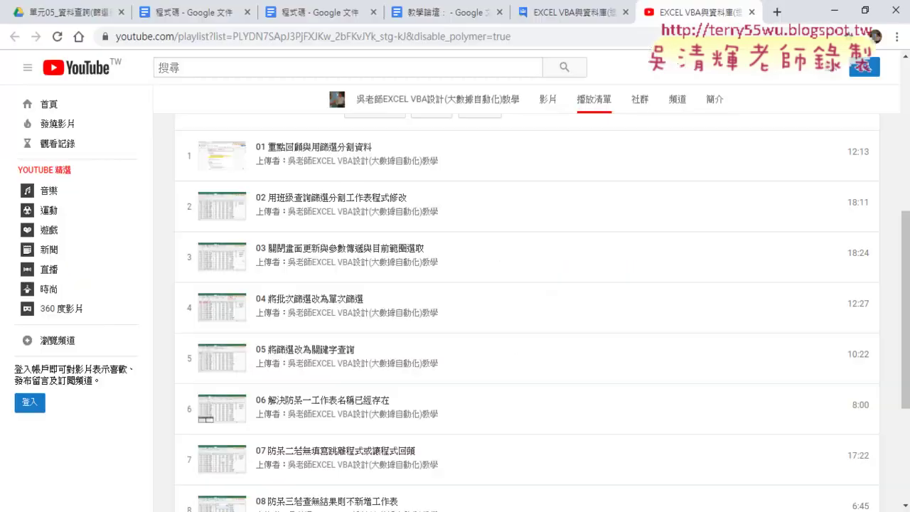
pyautogui.click(219, 10)
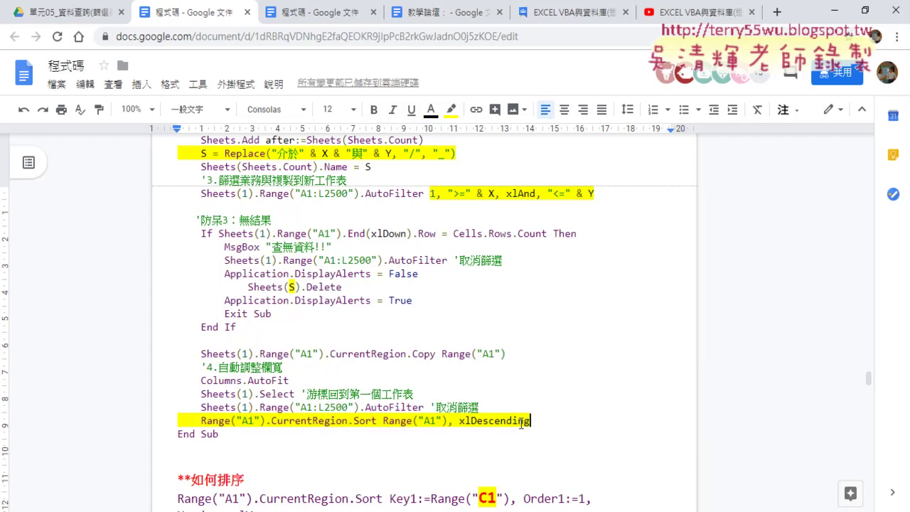
pyautogui.moveTo(178, 511)
pyautogui.click(250, 466)
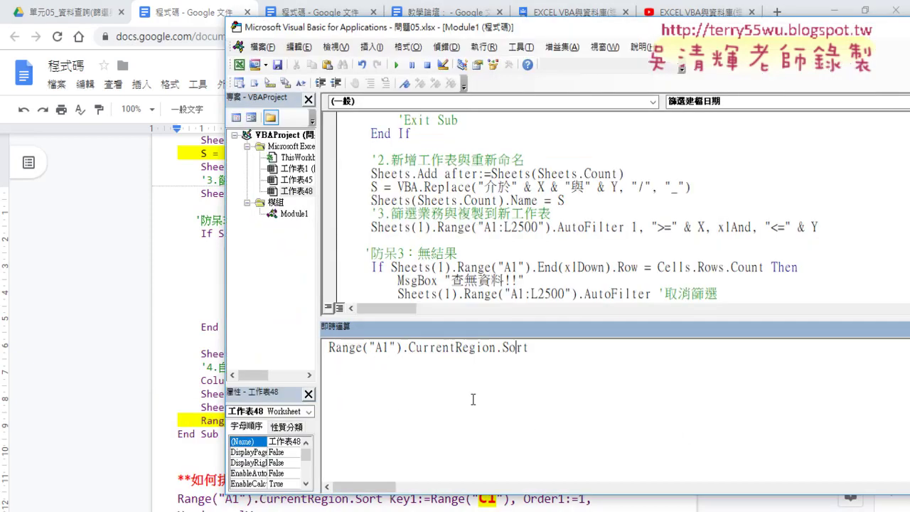
# Step: Complete the macro's Sort line with xlAscending and Header:=xlYes
pyautogui.click(535, 348)
pyautogui.press('F7')
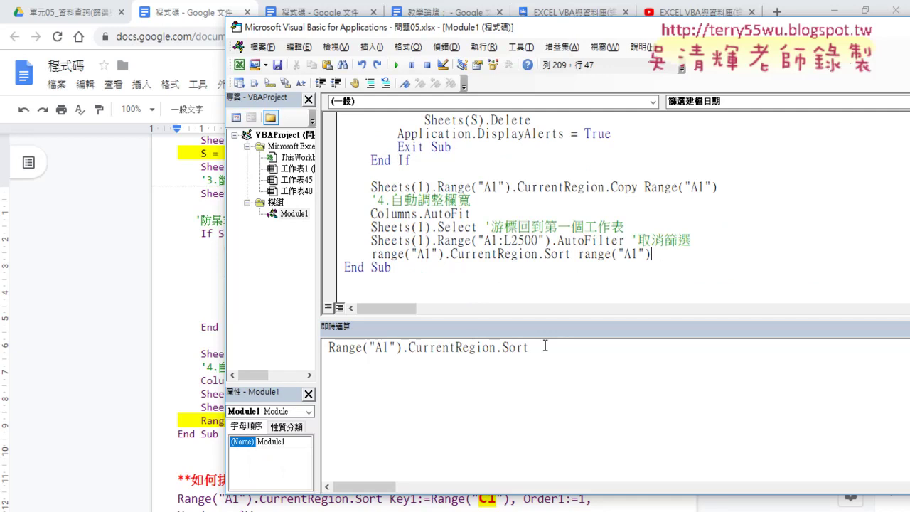
pyautogui.write(',')
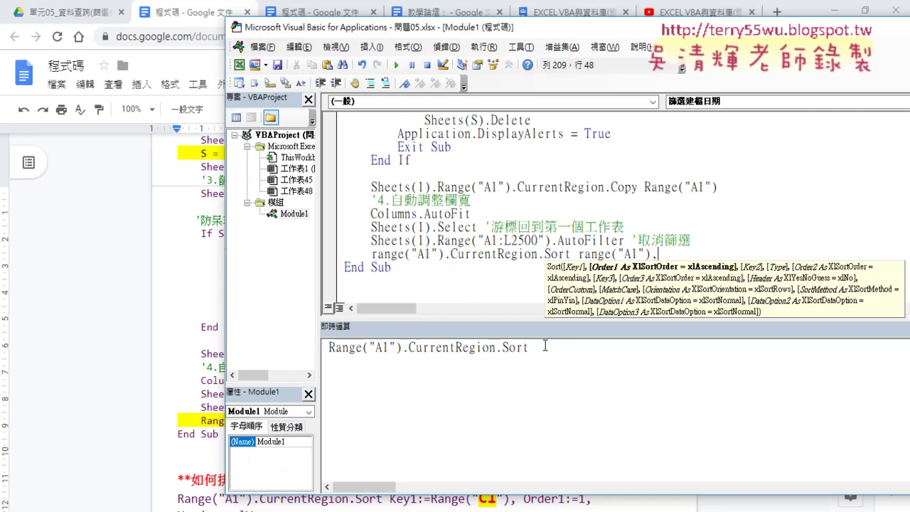
pyautogui.hotkey('ctrl', 'j')
pyautogui.press('Tab')
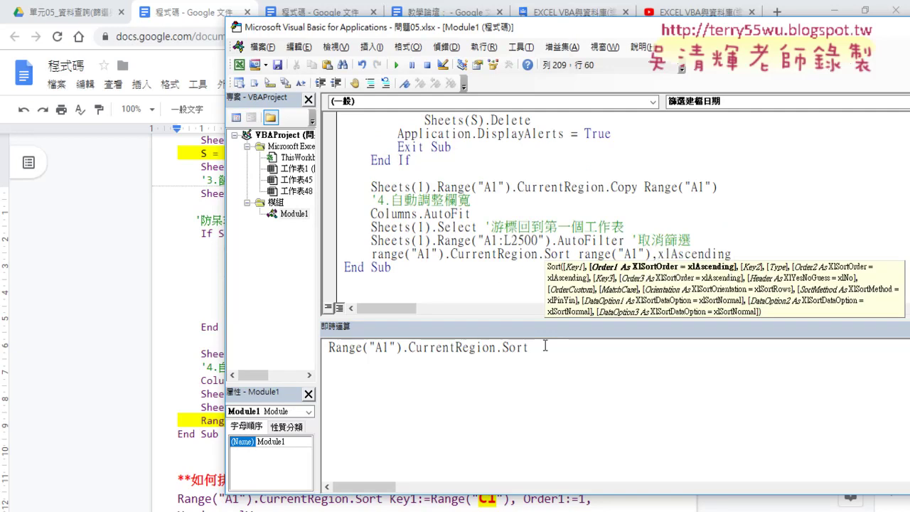
pyautogui.write(',')
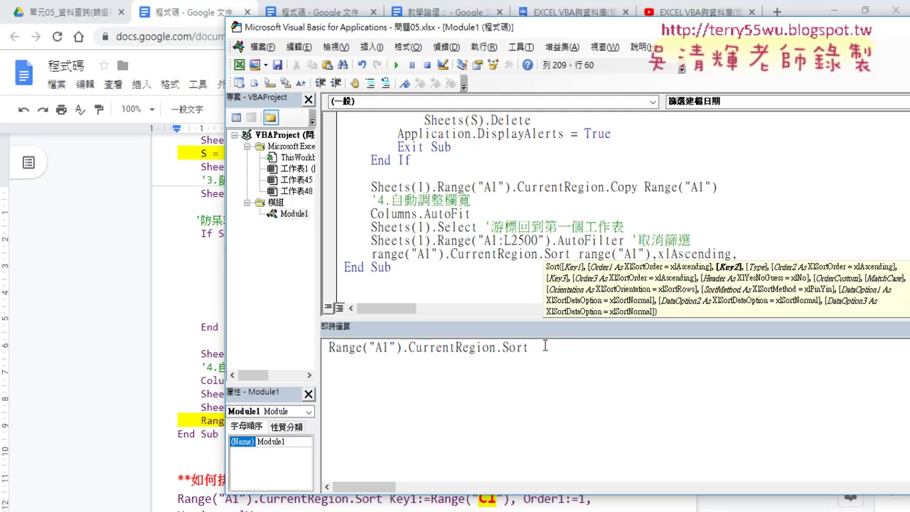
pyautogui.write('Hea')
pyautogui.press('BackSpace')
pyautogui.press('BackSpace')
pyautogui.press('BackSpace')
pyautogui.write('he')
pyautogui.write('ader')
pyautogui.write(':=')
pyautogui.press('Down')
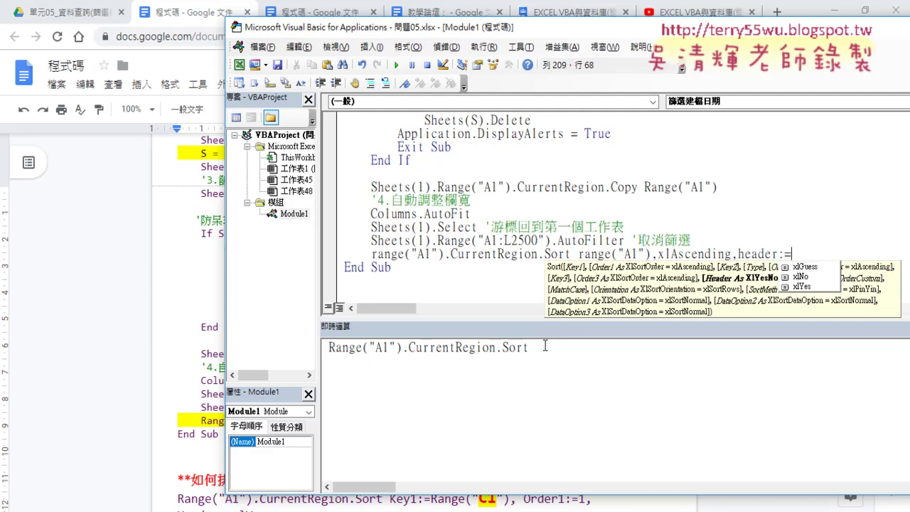
pyautogui.press('Down')
pyautogui.press('Tab')
pyautogui.press('Down')
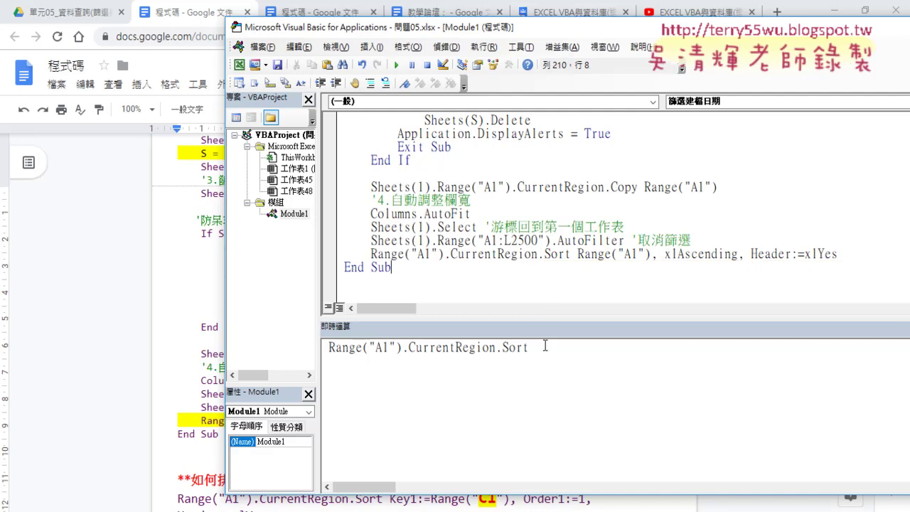
# Step: Copy ', Header:=xlYes' and paste it after xlDescending on the 程式碼 notes Sort line
pyautogui.moveTo(839, 254); pyautogui.dragTo(738, 255)
pyautogui.rightClick(754, 257)
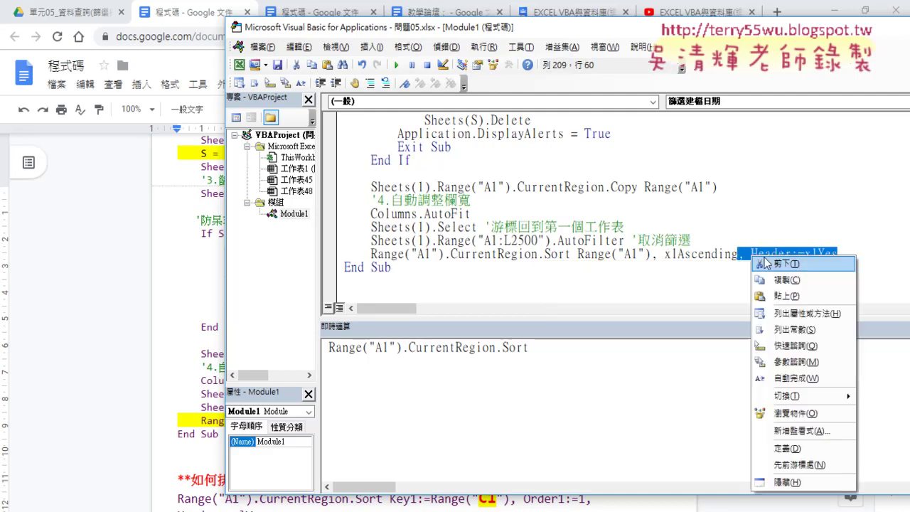
pyautogui.click(778, 278)
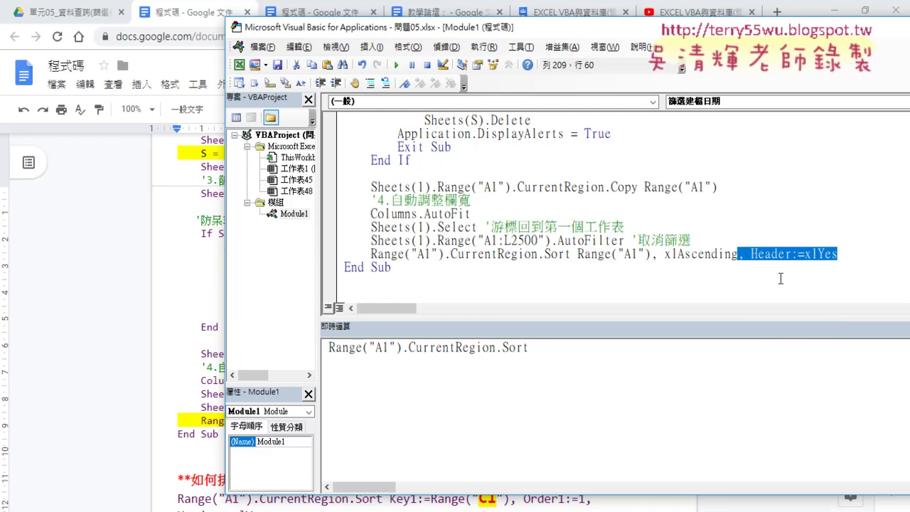
pyautogui.click(171, 326)
pyautogui.click(552, 418)
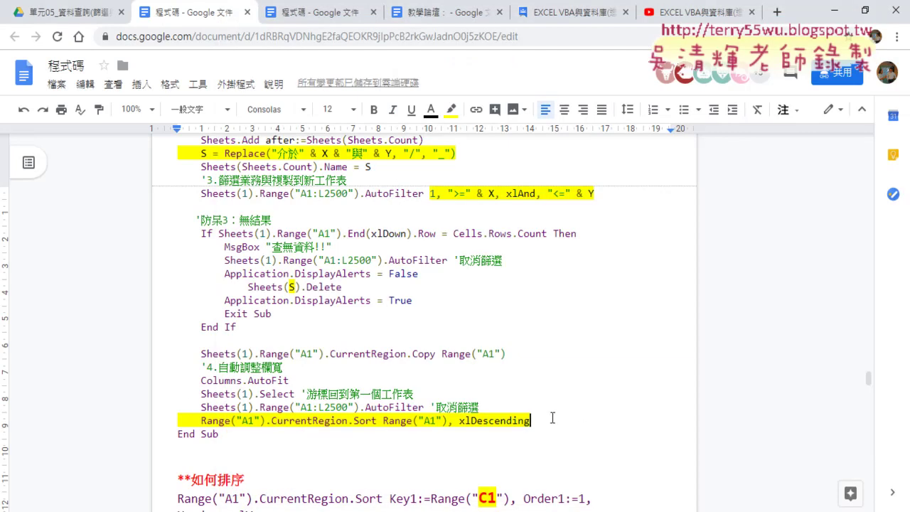
pyautogui.hotkey('ctrl', 'v')
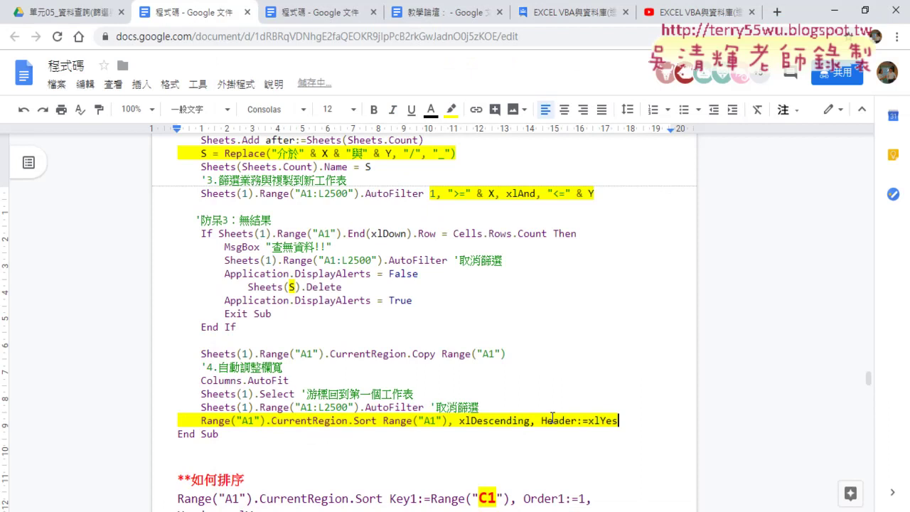
pyautogui.click(407, 420)
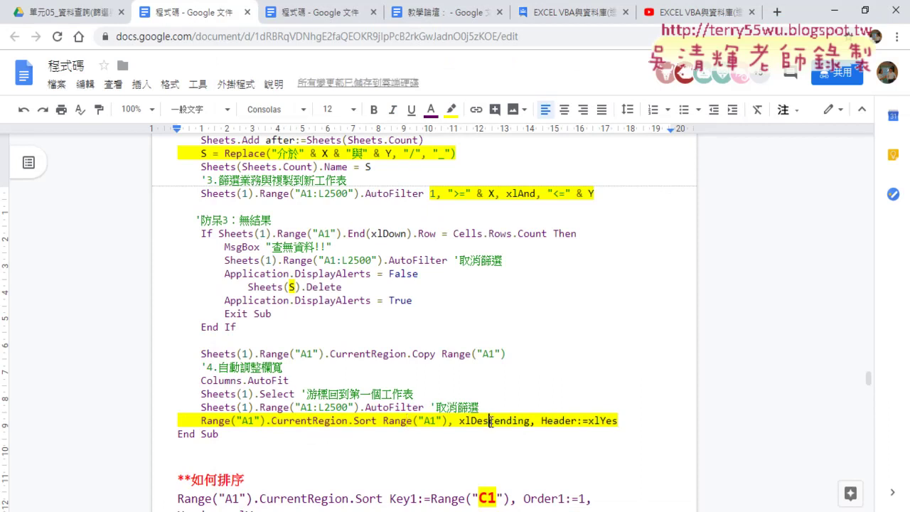
pyautogui.click(490, 423)
pyautogui.click(626, 423)
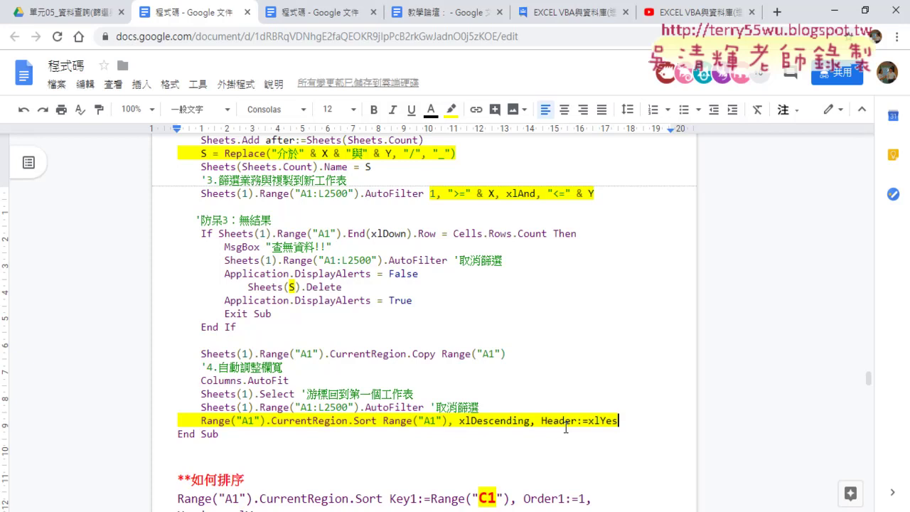
pyautogui.scroll(-2, 566, 428)
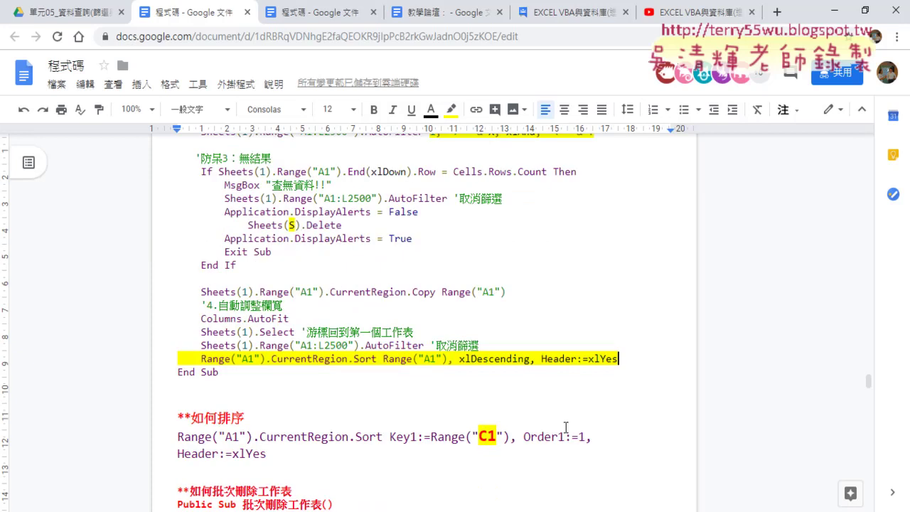
pyautogui.moveTo(267, 375); pyautogui.dragTo(178, 358)
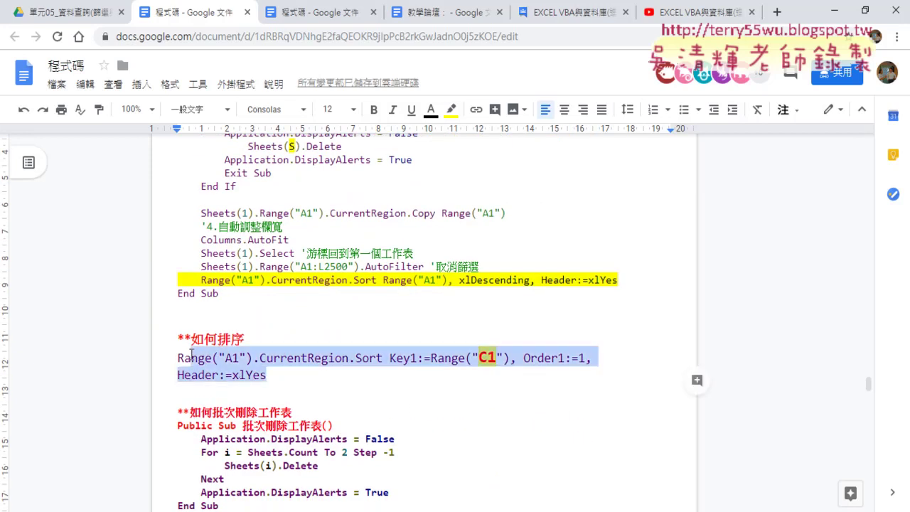